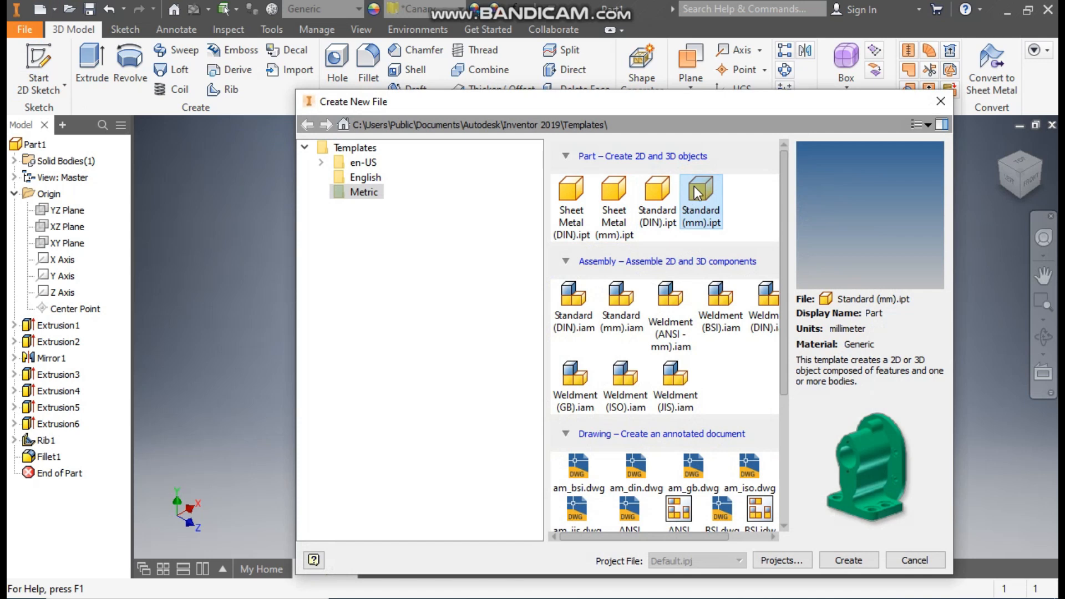
Create a new part from the Standard (mm).ipt template and start a 2D sketch on the XY plane.
{"action": "left_click", "coordinate": [840, 559]}
{"action": "left_click", "coordinate": [44, 65]}
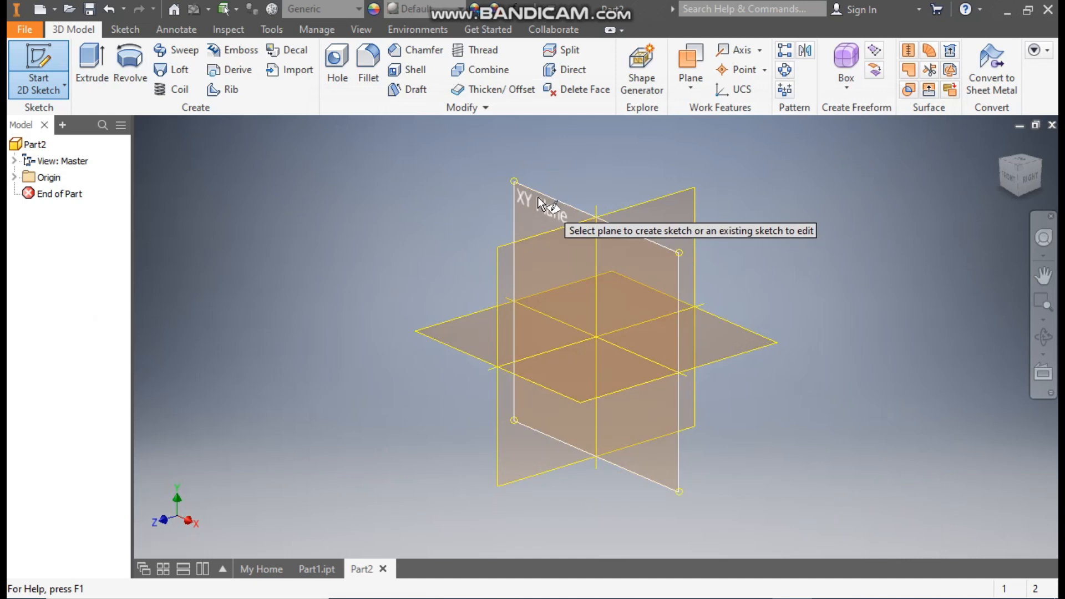
{"action": "left_click", "coordinate": [538, 199]}
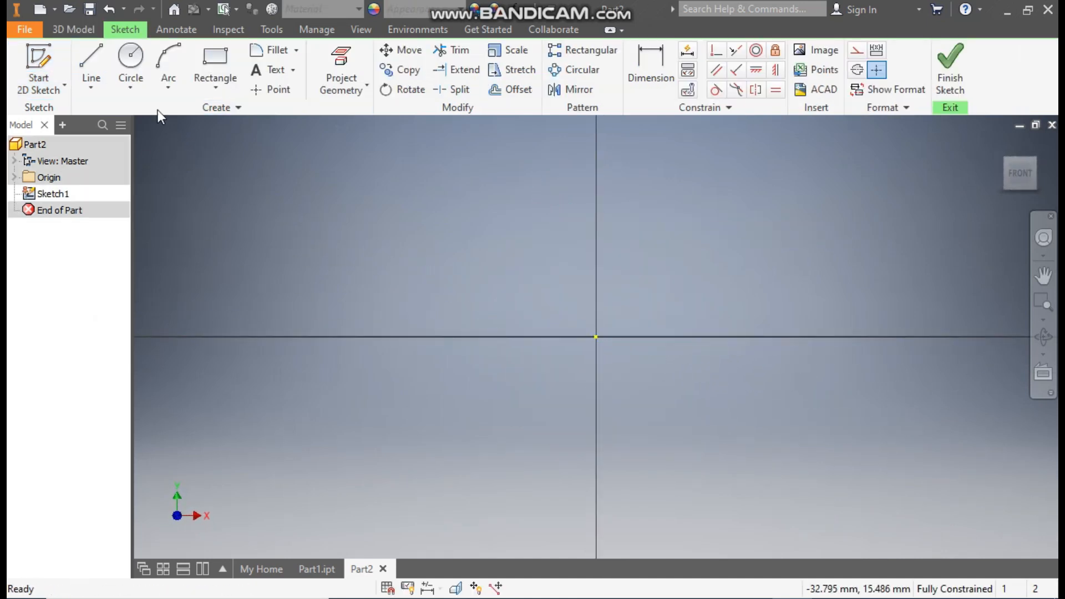
Draw two concentric circles centered on the origin with diameters of 25 mm and 50 mm.
{"action": "left_click", "coordinate": [138, 63]}
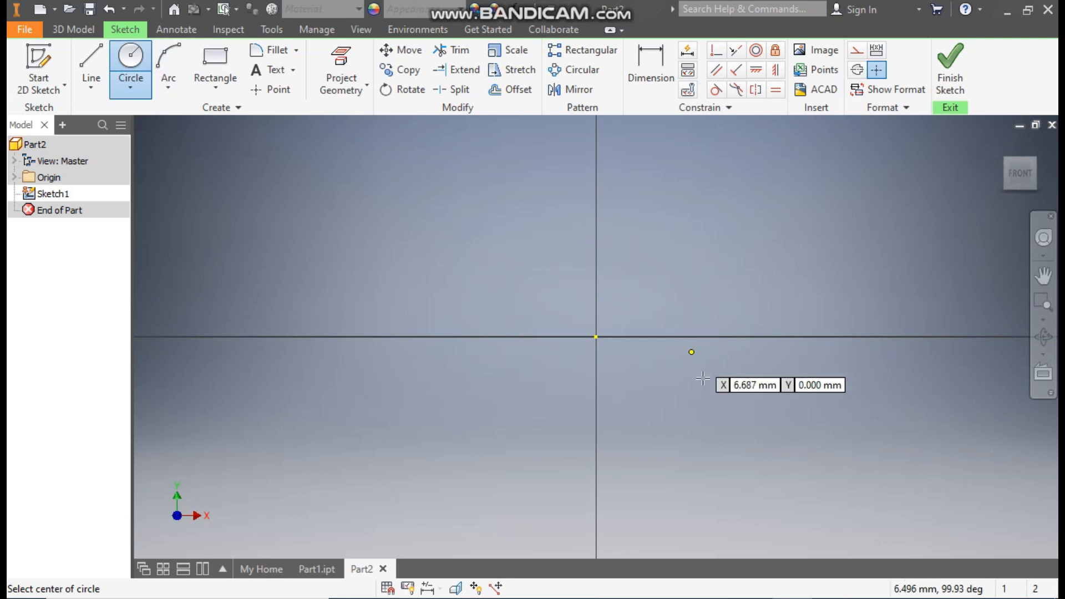
{"action": "left_click", "coordinate": [595, 337]}
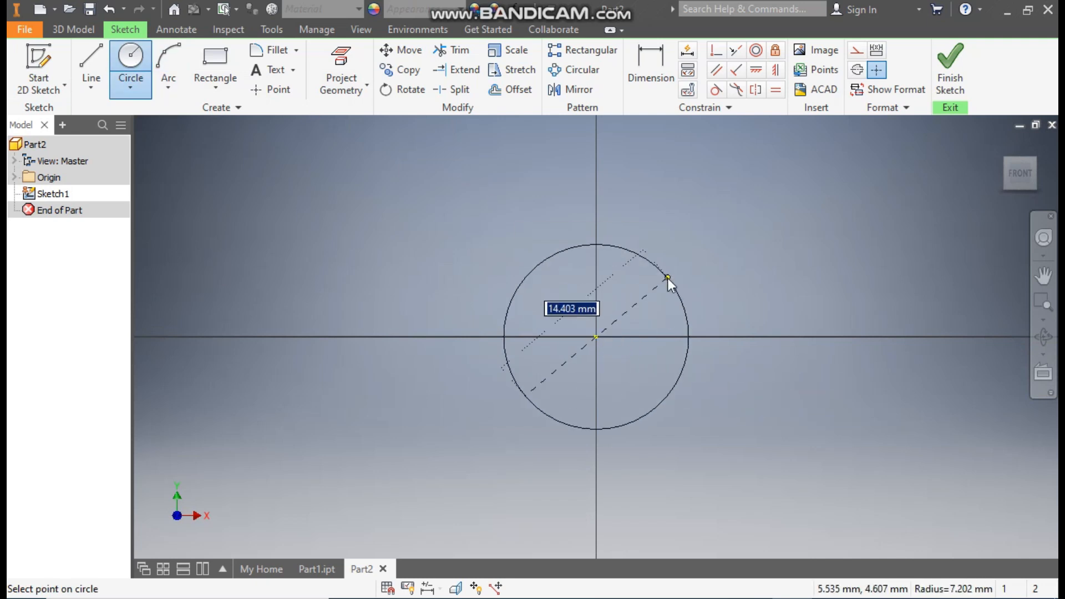
{"action": "type", "text": "25"}
{"action": "key", "text": "Return"}
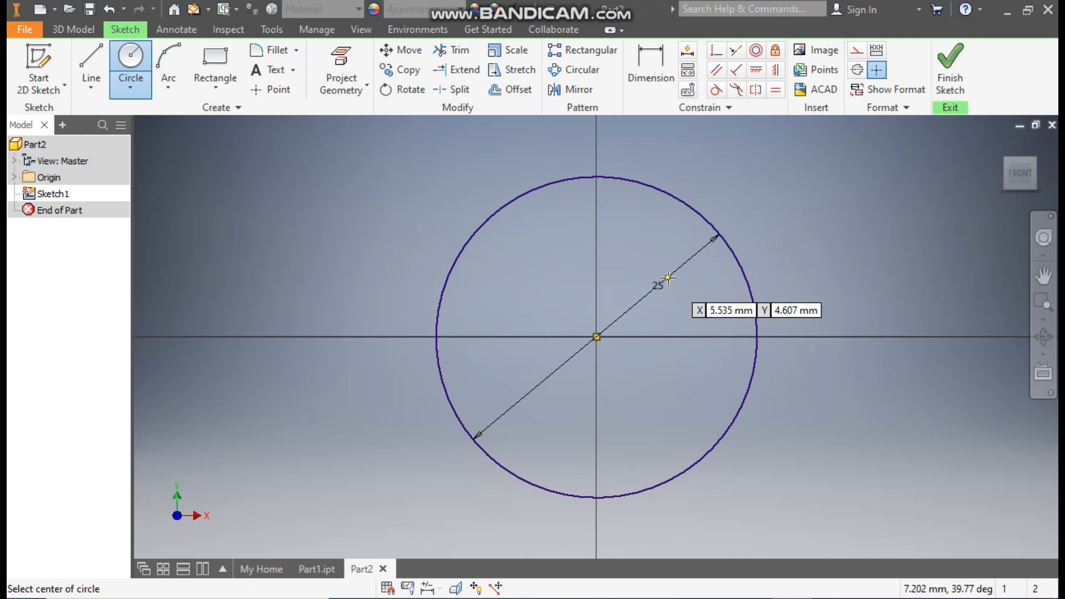
{"action": "left_click", "coordinate": [596, 337]}
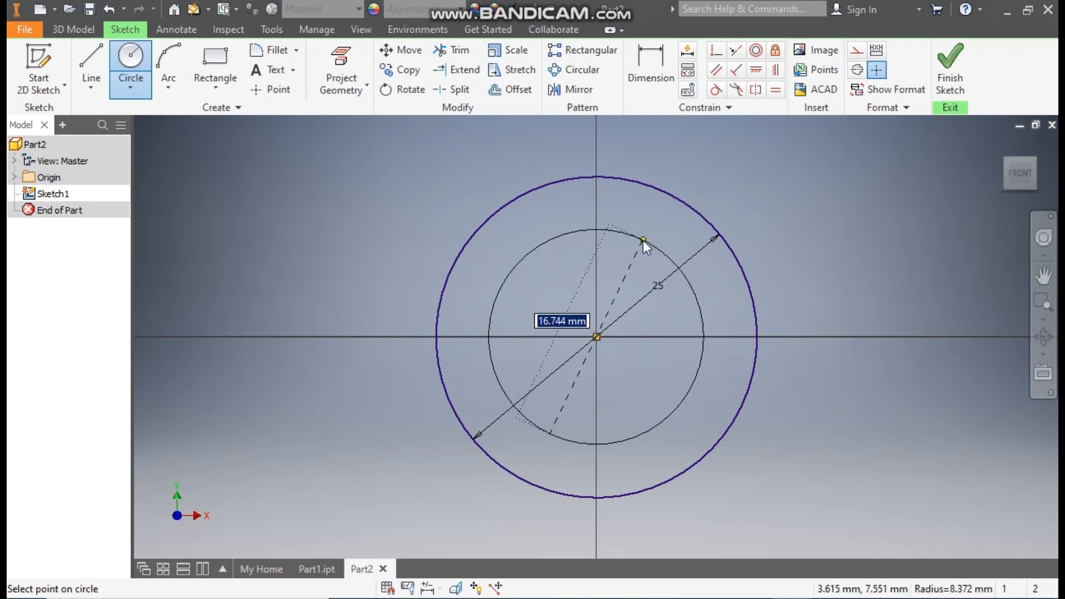
{"action": "type", "text": "50"}
{"action": "key", "text": "Return"}
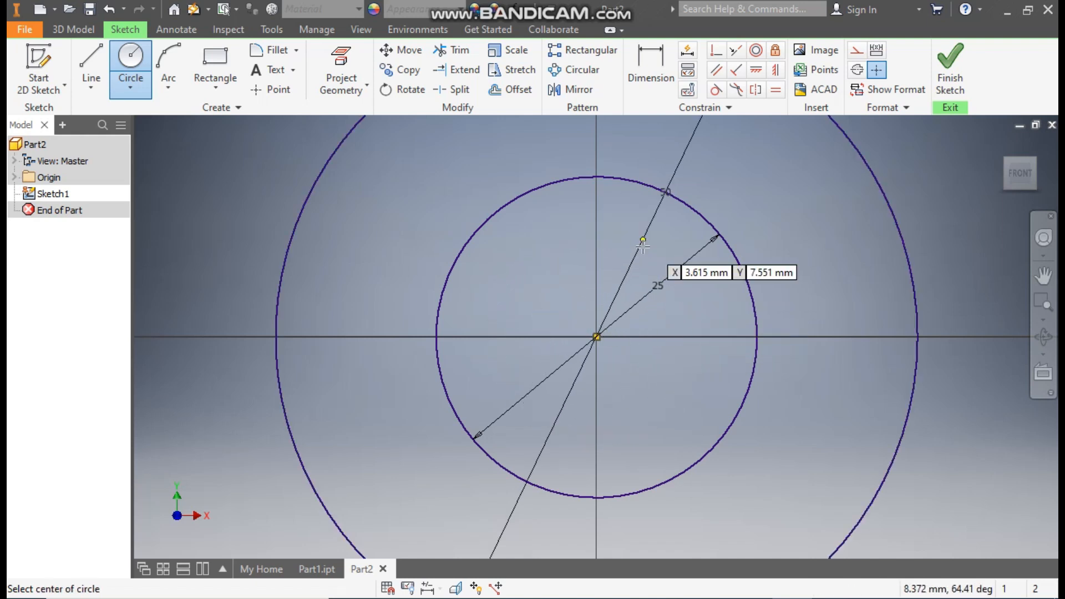
{"action": "scroll", "coordinate": [646, 289], "scroll_direction": "down", "scroll_amount": 2}
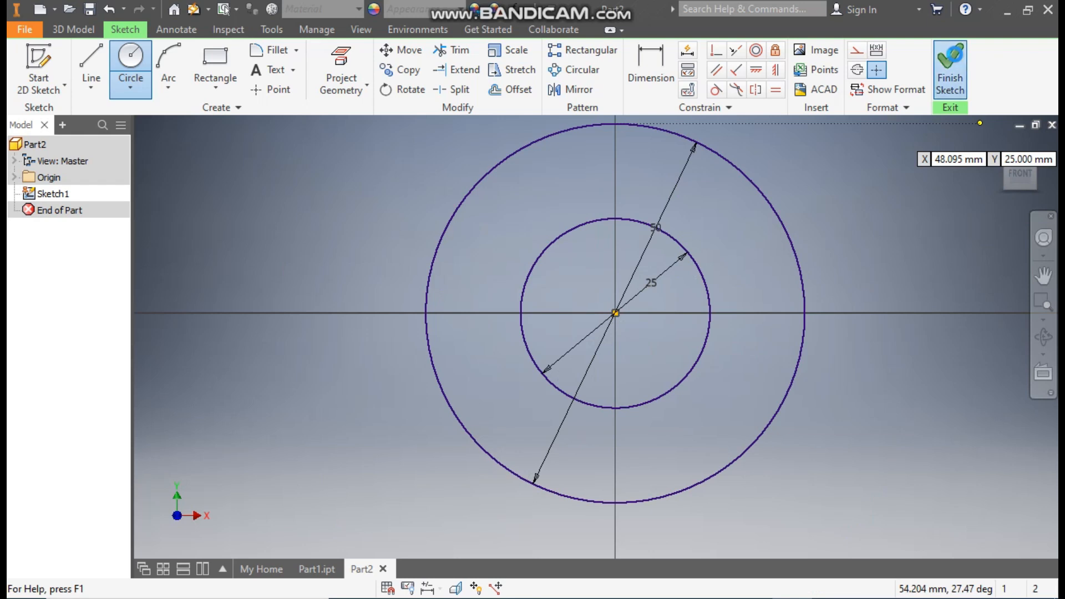
Finish the sketch and extrude the ring between the two circles 15 mm symmetrically about the sketch plane.
{"action": "left_click", "coordinate": [950, 69]}
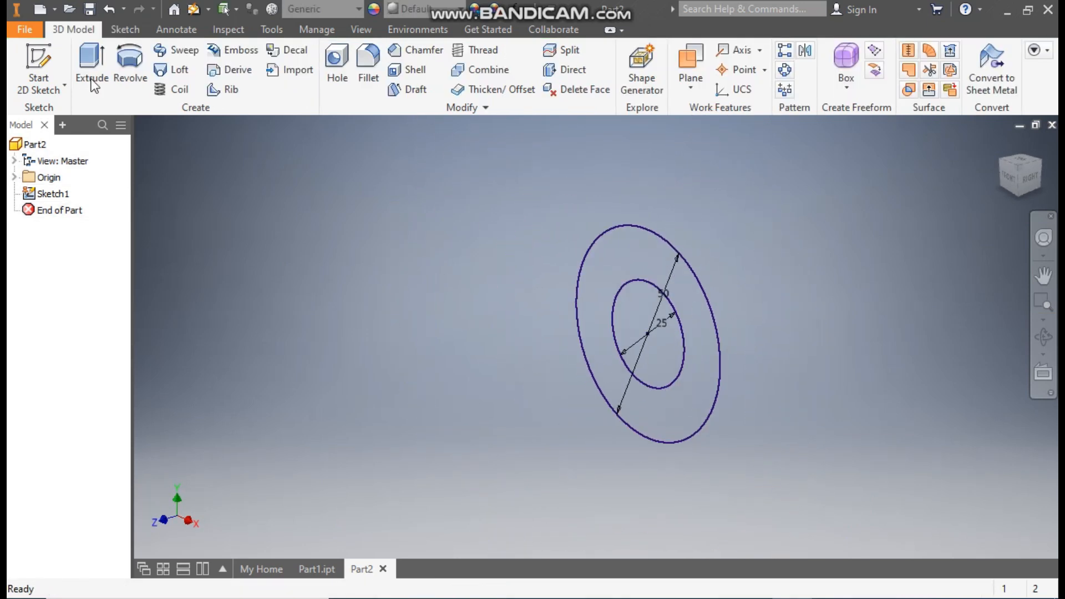
{"action": "left_click", "coordinate": [93, 82]}
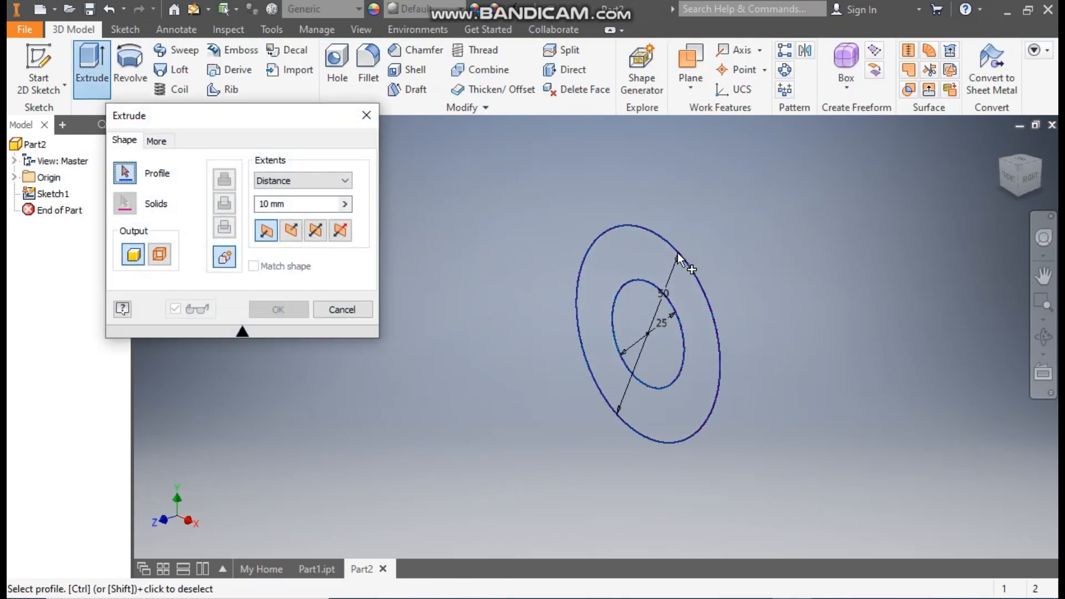
{"action": "left_click", "coordinate": [660, 252]}
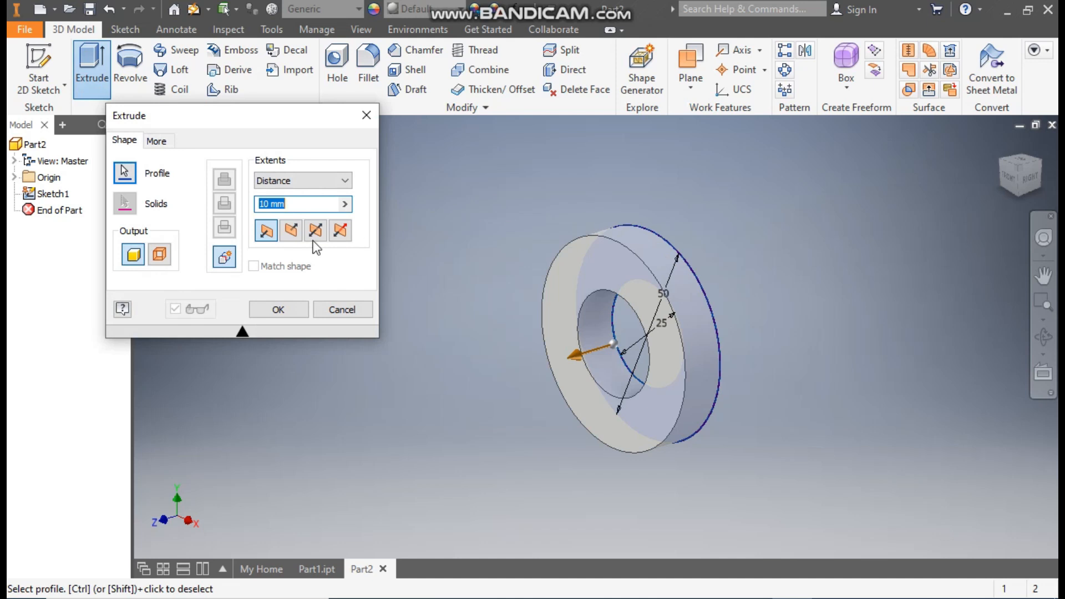
{"action": "type", "text": "15"}
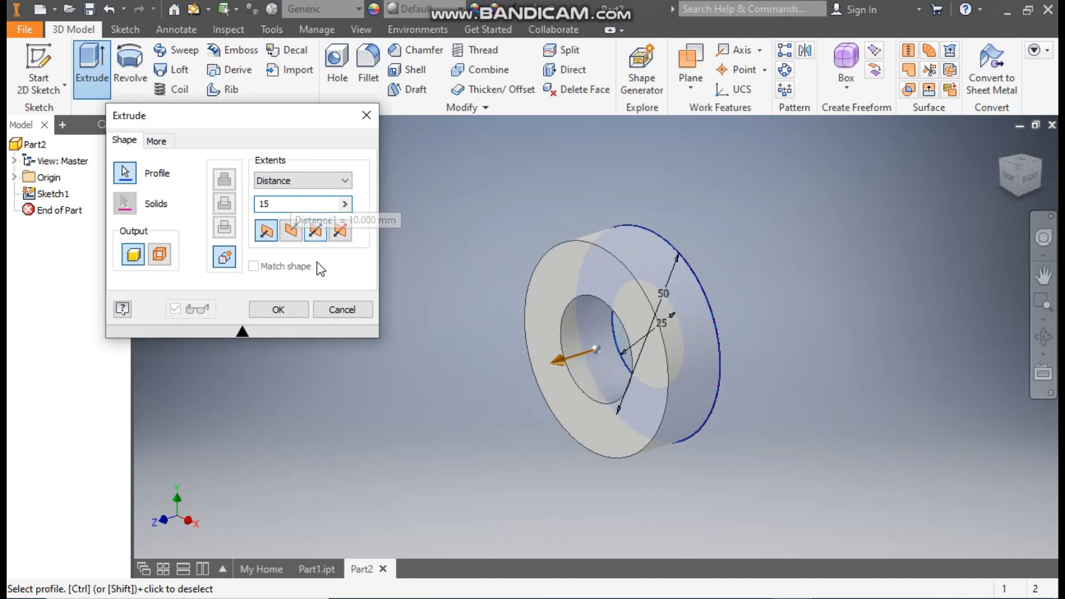
{"action": "left_click", "coordinate": [317, 236]}
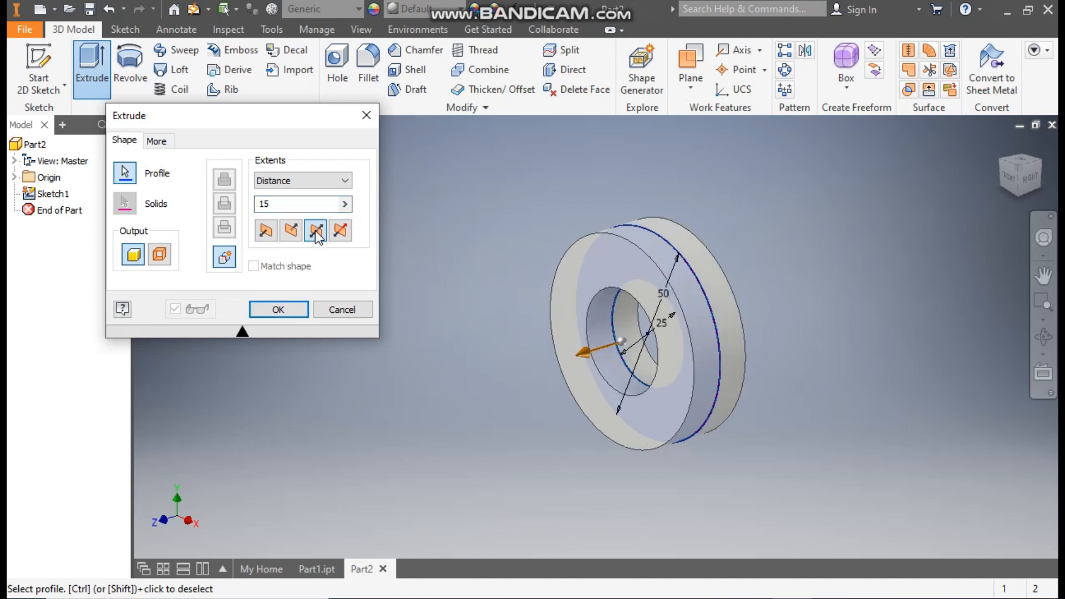
{"action": "left_click", "coordinate": [305, 309]}
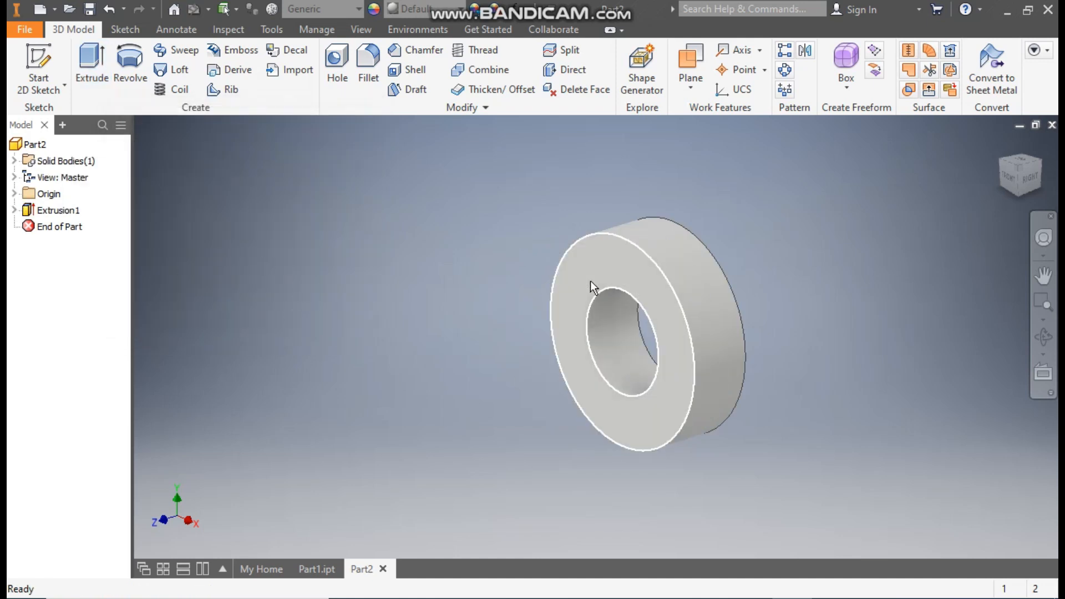
Start a sketch on the ring's front face and draw concentric circles of 30 mm and 15 mm diameter to the ring's right.
{"action": "left_click", "coordinate": [581, 252]}
{"action": "left_click", "coordinate": [697, 240]}
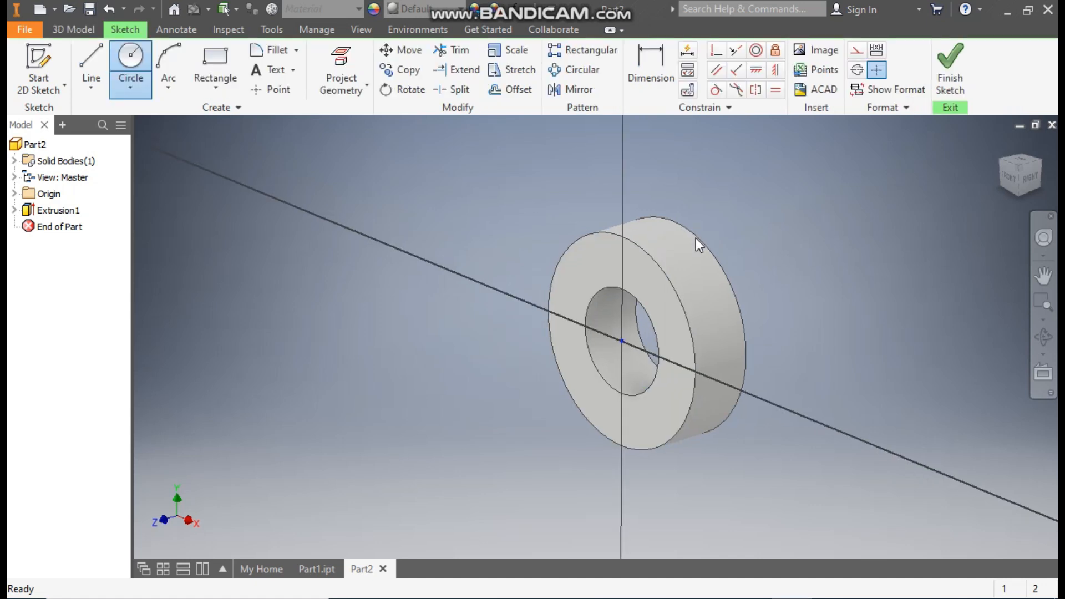
{"action": "left_click", "coordinate": [131, 56]}
{"action": "left_click", "coordinate": [827, 307]}
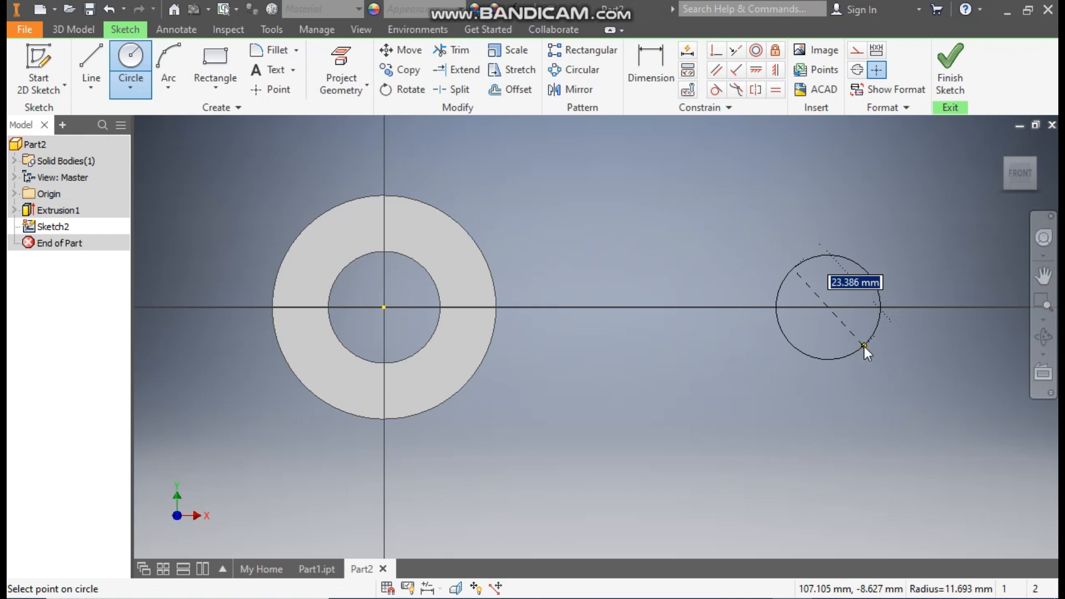
{"action": "type", "text": "30"}
{"action": "key", "text": "Return"}
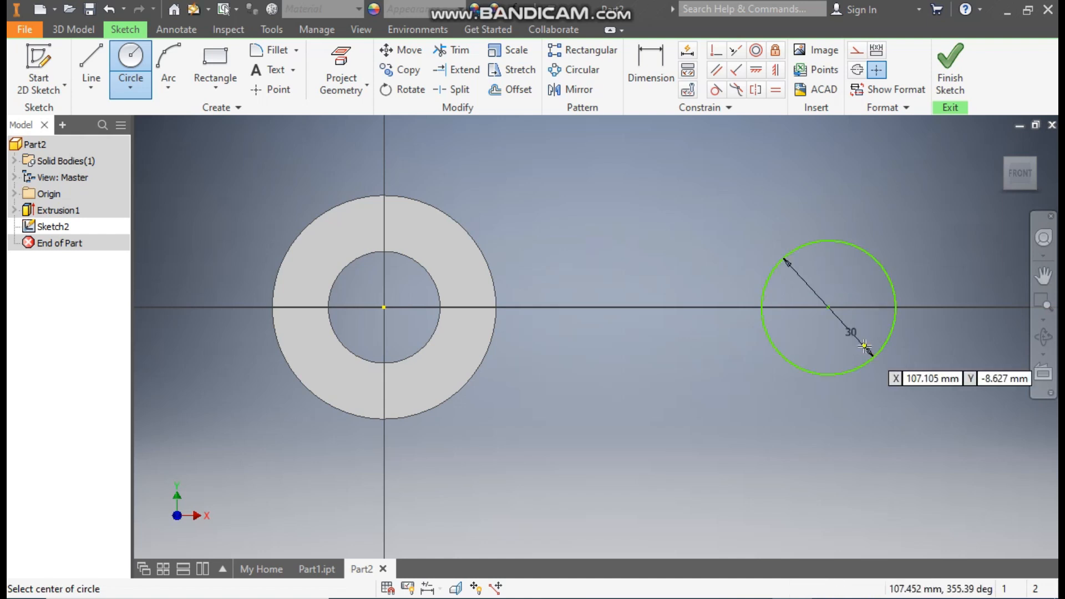
{"action": "left_click", "coordinate": [828, 307]}
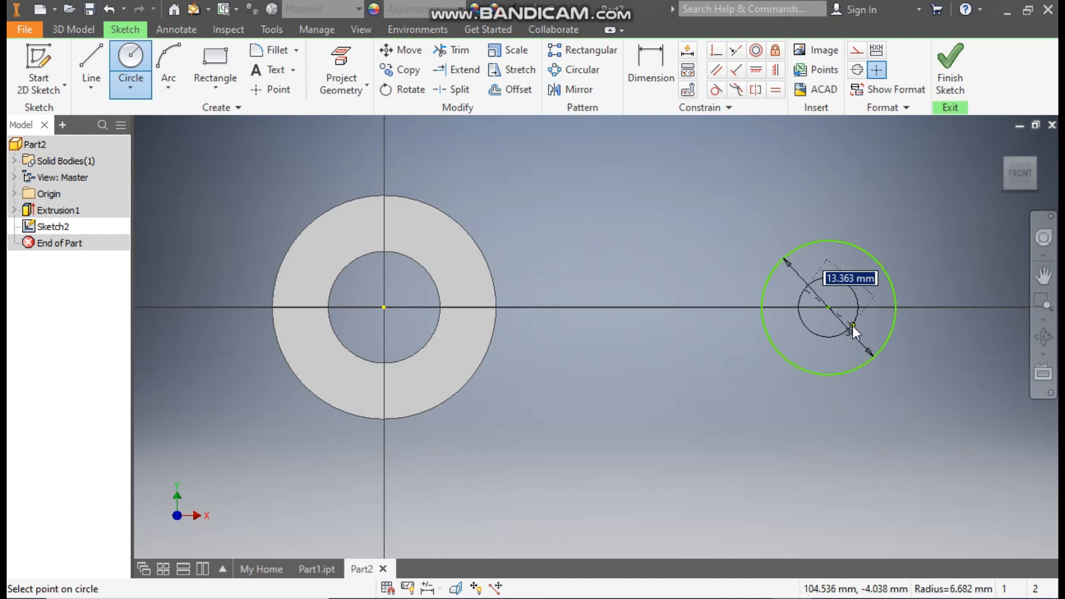
{"action": "type", "text": "15"}
{"action": "key", "text": "Return"}
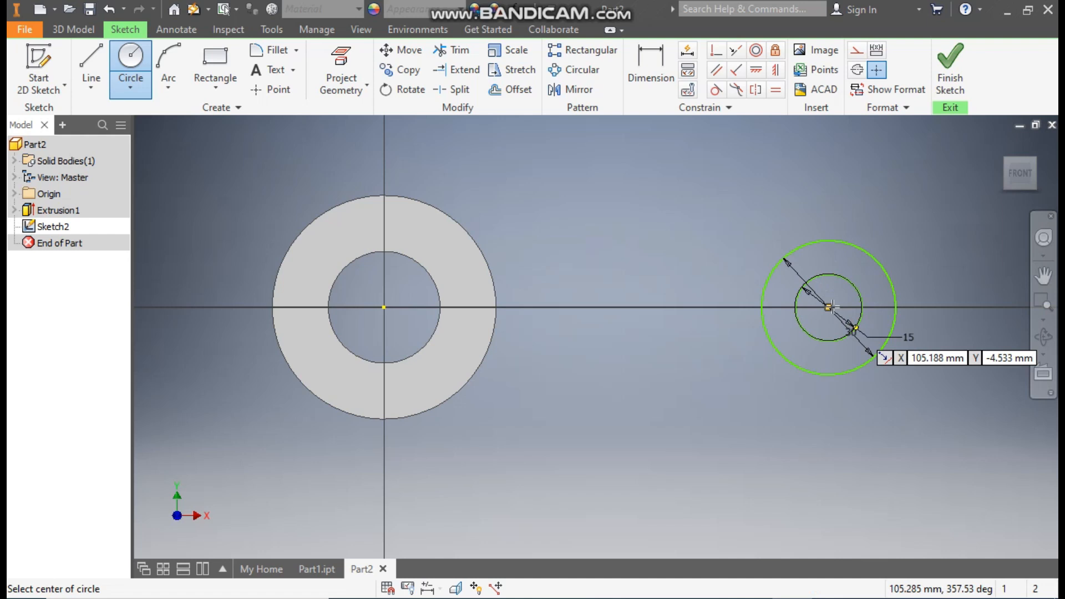
Dimension the horizontal distance between the origin and the center of the small circles to 60 mm.
{"action": "left_click", "coordinate": [658, 68]}
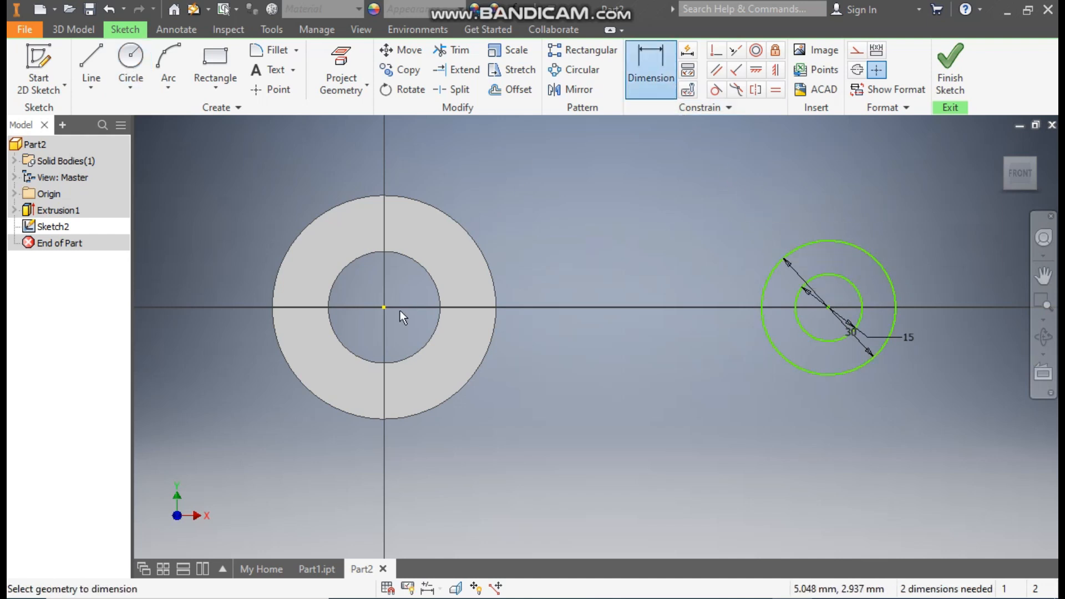
{"action": "left_click", "coordinate": [384, 307]}
{"action": "left_click", "coordinate": [828, 307]}
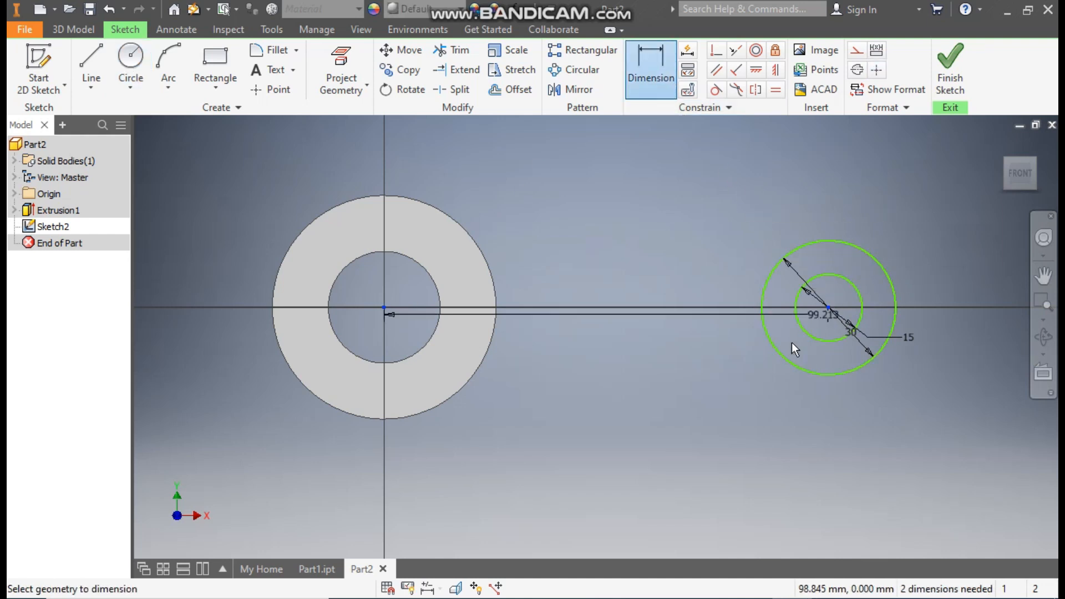
{"action": "left_click", "coordinate": [610, 455]}
{"action": "type", "text": "60"}
{"action": "key", "text": "Return"}
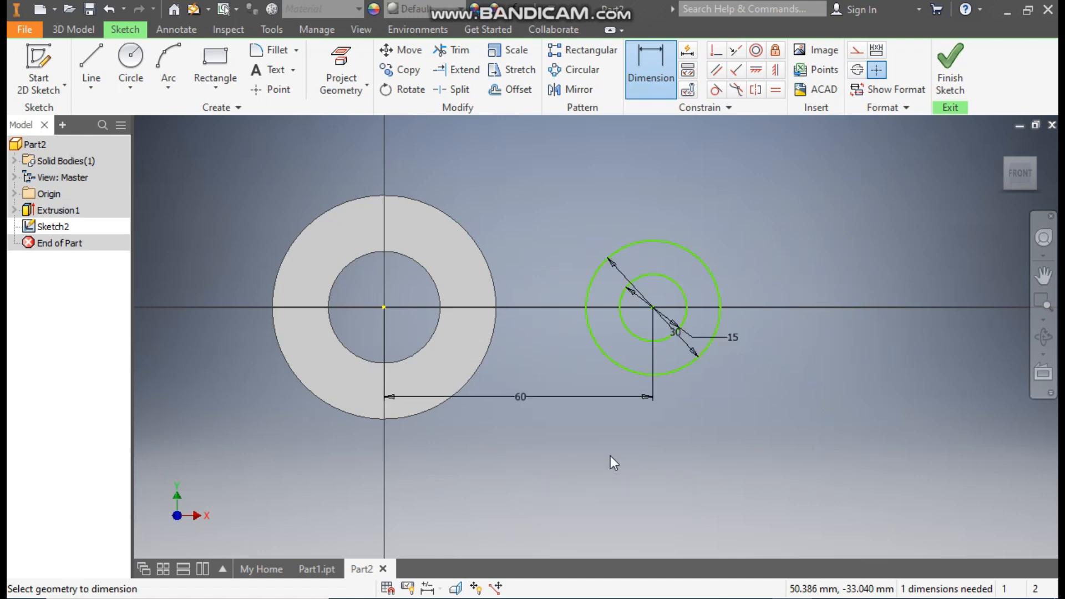
Apply a horizontal constraint between the small circles' center and the origin.
{"action": "left_click", "coordinate": [762, 74]}
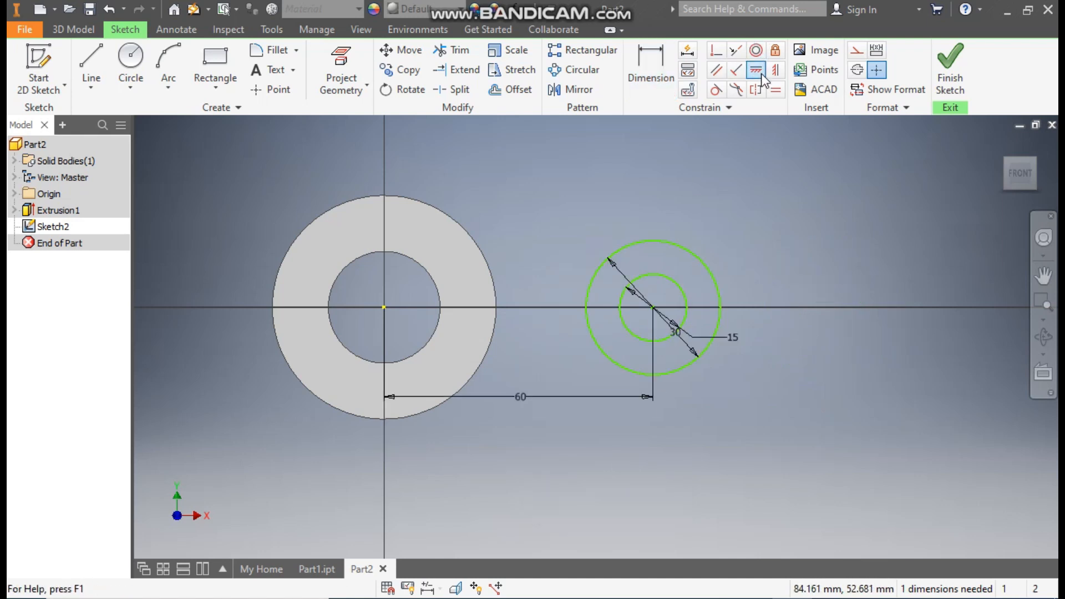
{"action": "left_click", "coordinate": [653, 306]}
{"action": "left_click", "coordinate": [384, 306]}
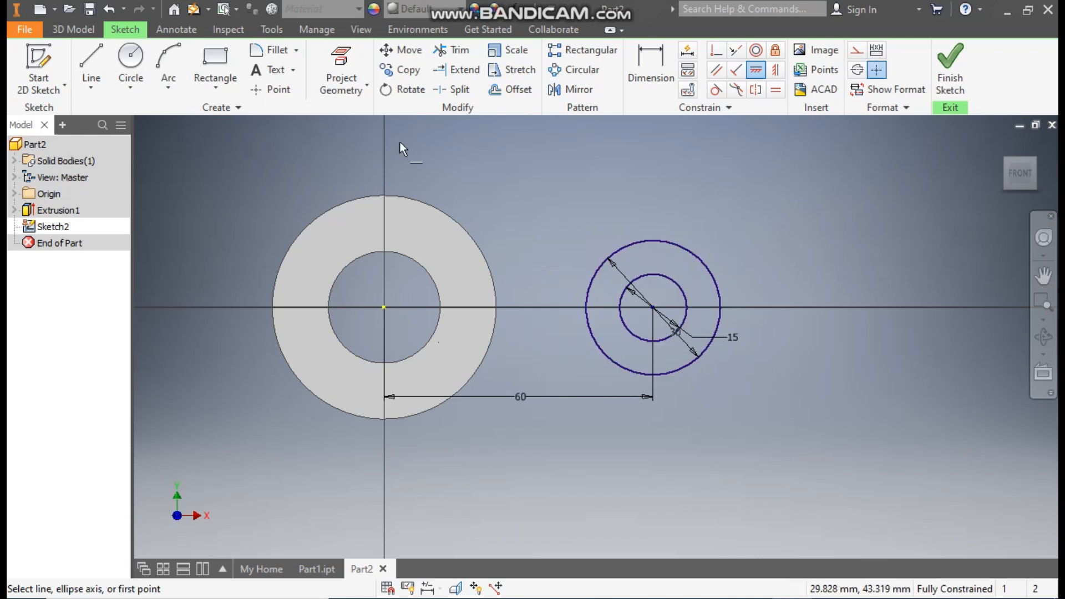
Draw two lines joining the top and bottom points of the ring's outer edge to those of the 30 mm circle.
{"action": "left_click", "coordinate": [91, 69]}
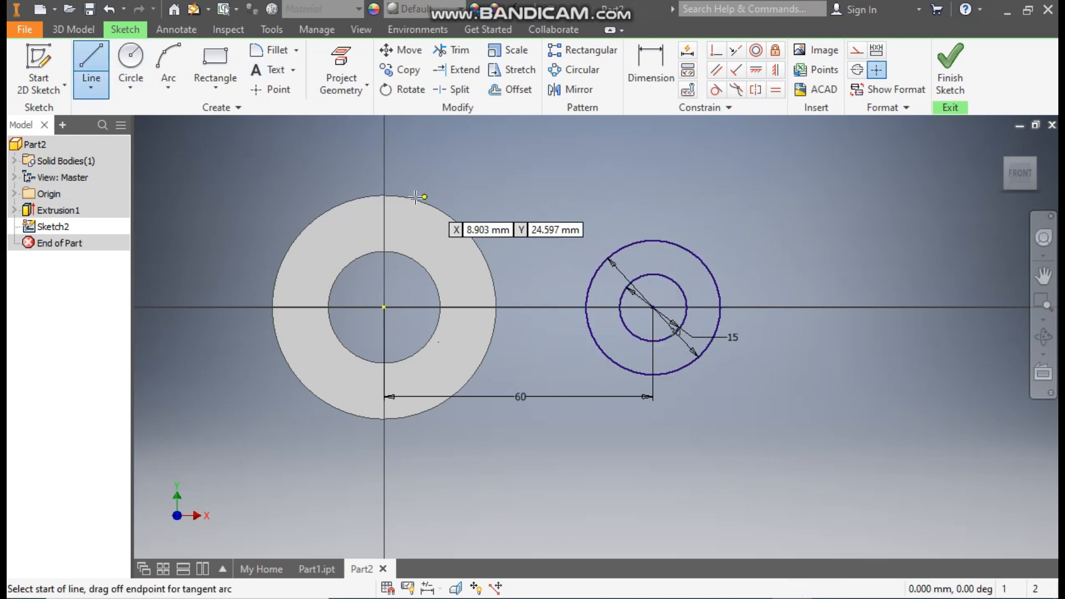
{"action": "left_click", "coordinate": [384, 195]}
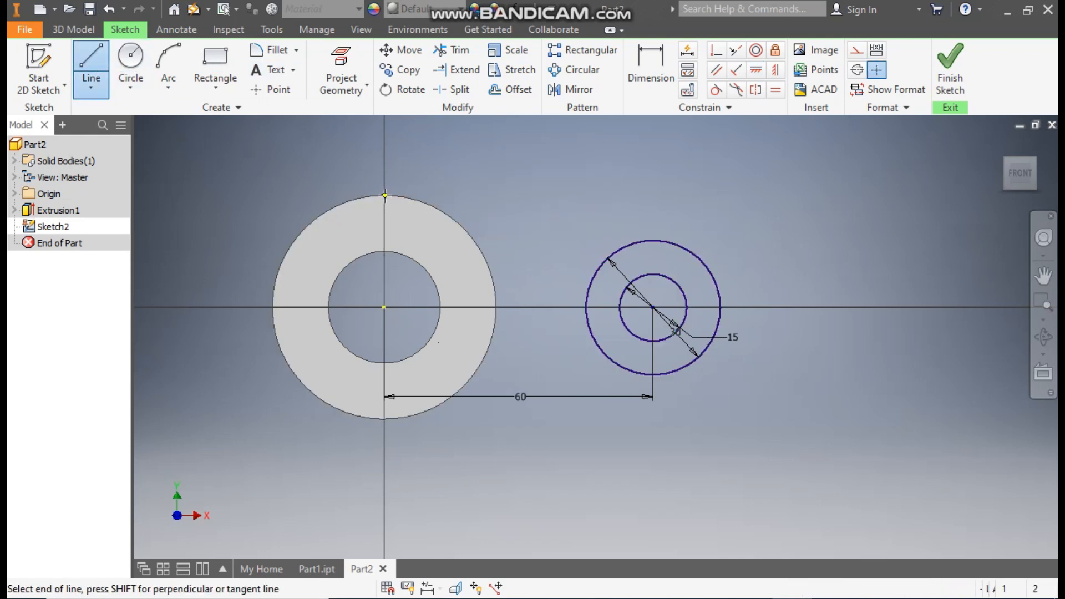
{"action": "double_click", "coordinate": [653, 240]}
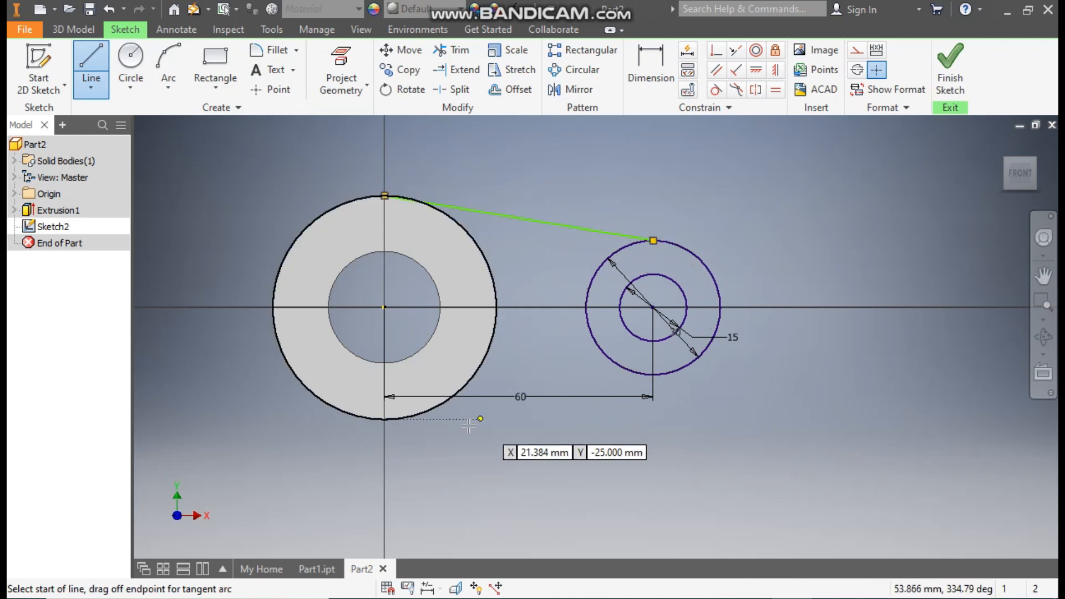
{"action": "left_click", "coordinate": [395, 420]}
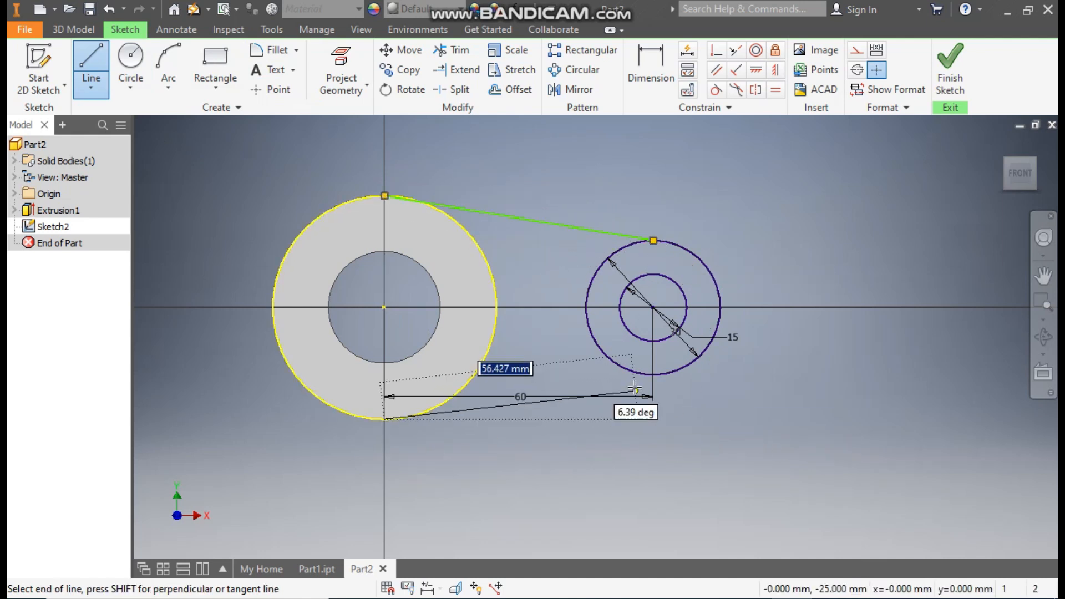
{"action": "double_click", "coordinate": [653, 375]}
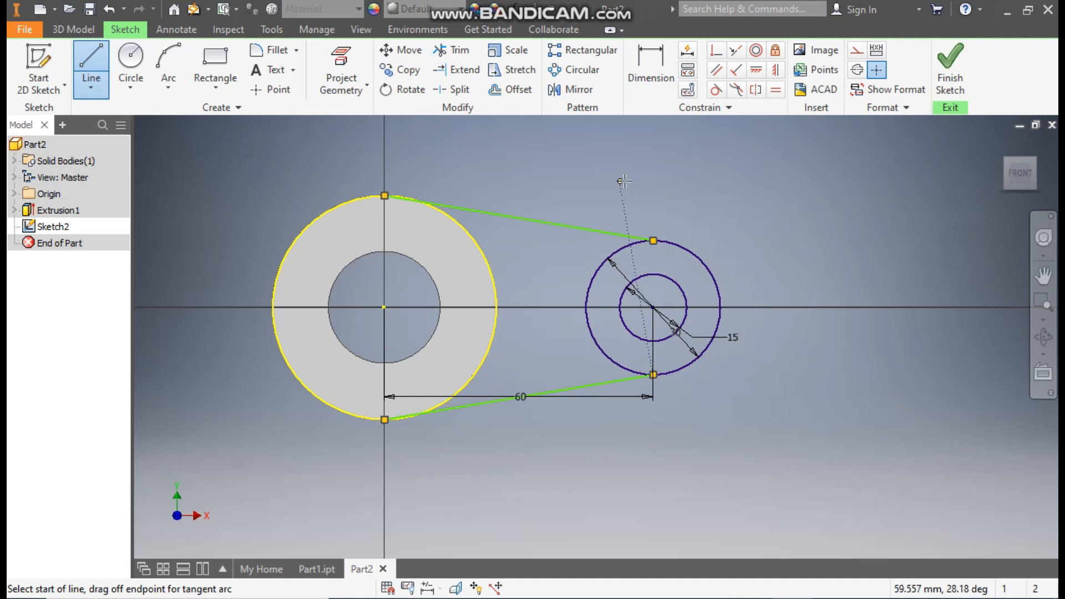
{"action": "key", "text": "Escape"}
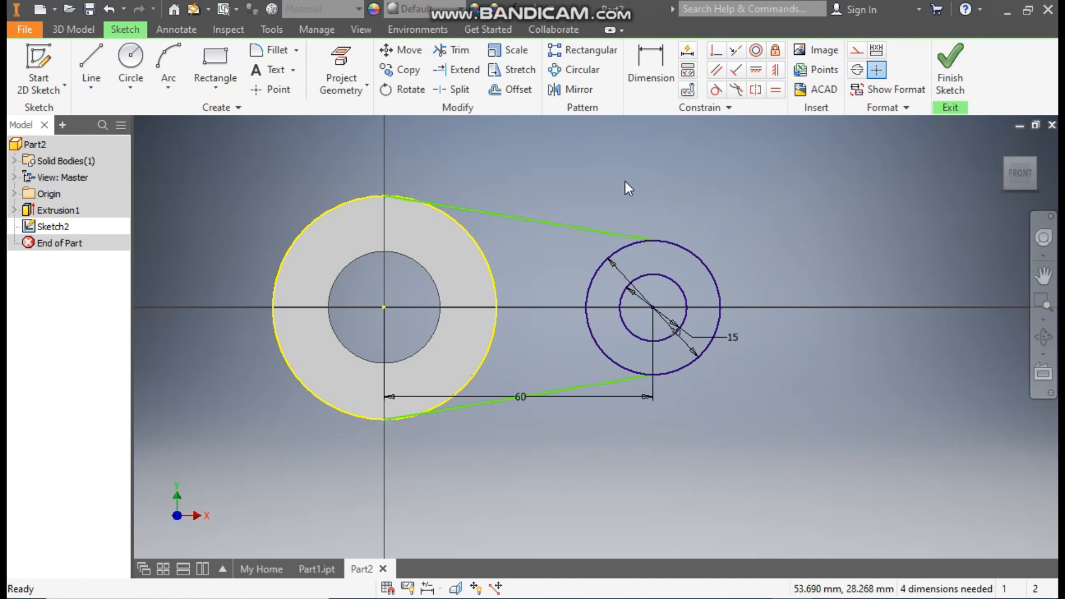
Constrain the upper and lower connecting lines tangent to both the ring's outer circle and the 30 mm circle.
{"action": "left_click", "coordinate": [715, 90]}
{"action": "left_click", "coordinate": [445, 215]}
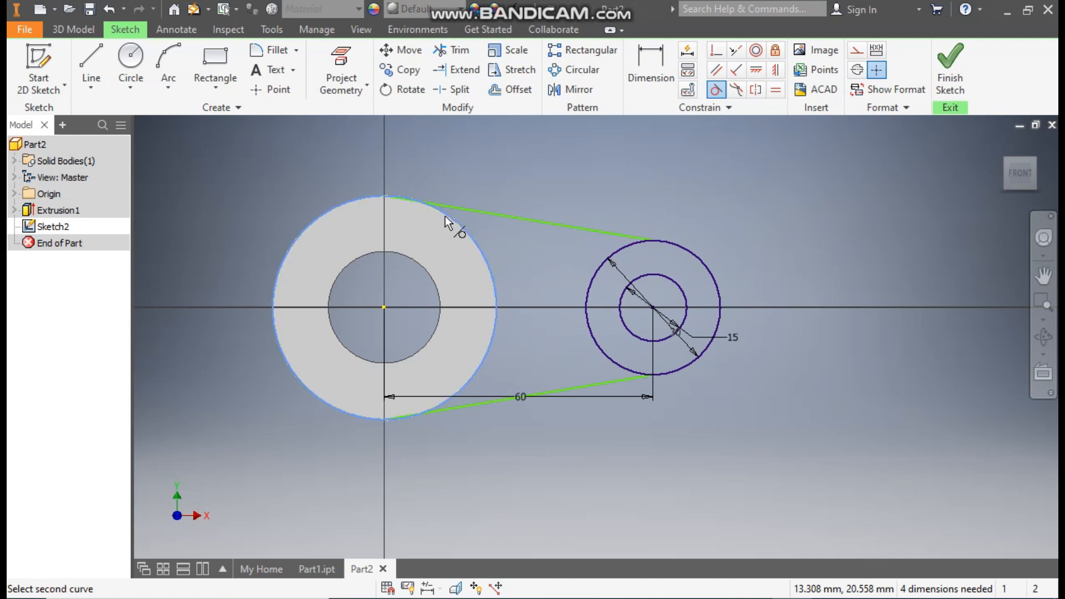
{"action": "left_click", "coordinate": [487, 212]}
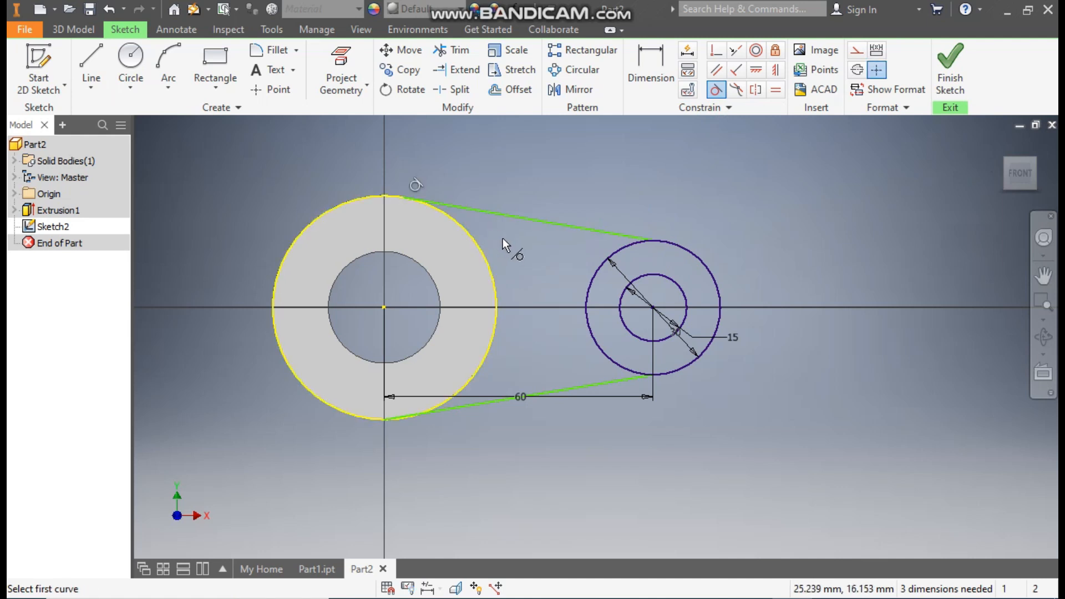
{"action": "left_click", "coordinate": [596, 266]}
{"action": "left_click", "coordinate": [601, 232]}
{"action": "left_click", "coordinate": [472, 378]}
{"action": "left_click", "coordinate": [475, 403]}
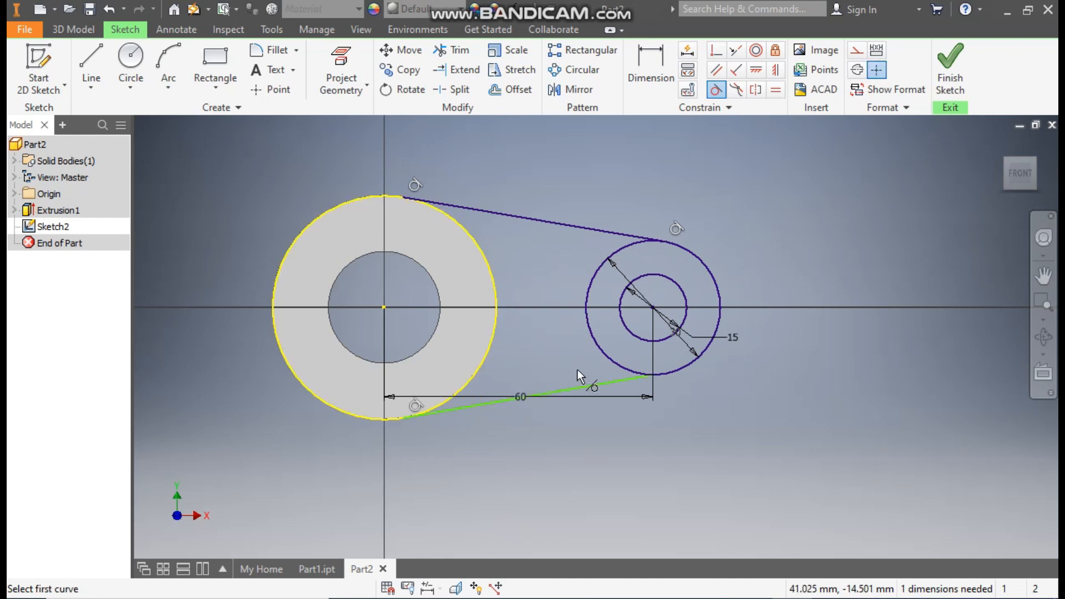
{"action": "left_click", "coordinate": [598, 349]}
{"action": "left_click", "coordinate": [599, 379]}
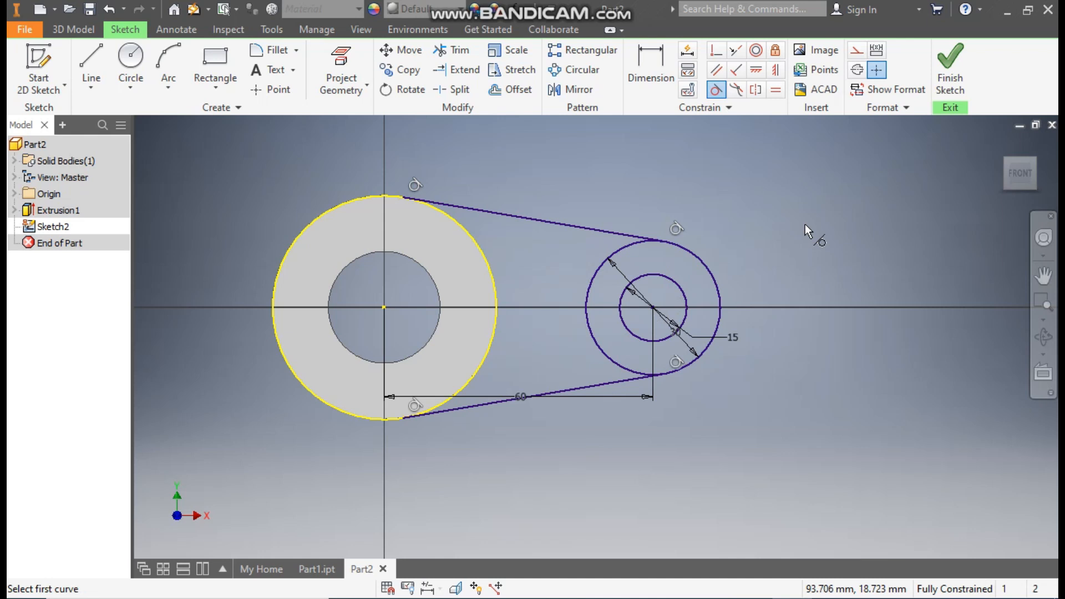
Project the ring's inner circular edge into the sketch.
{"action": "left_click", "coordinate": [344, 60]}
{"action": "left_click", "coordinate": [395, 254]}
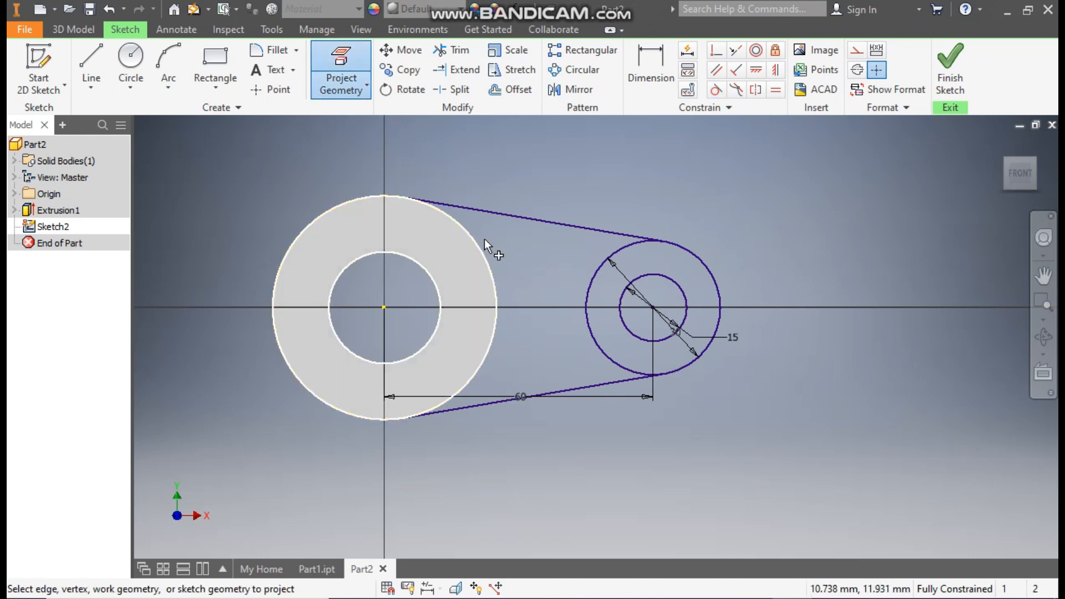
Finish the sketch and extrude the ring, link-arm and boss profiles 15 mm outward, joined to the existing hub.
{"action": "left_click", "coordinate": [950, 66]}
{"action": "left_click", "coordinate": [90, 60]}
{"action": "left_click", "coordinate": [629, 264]}
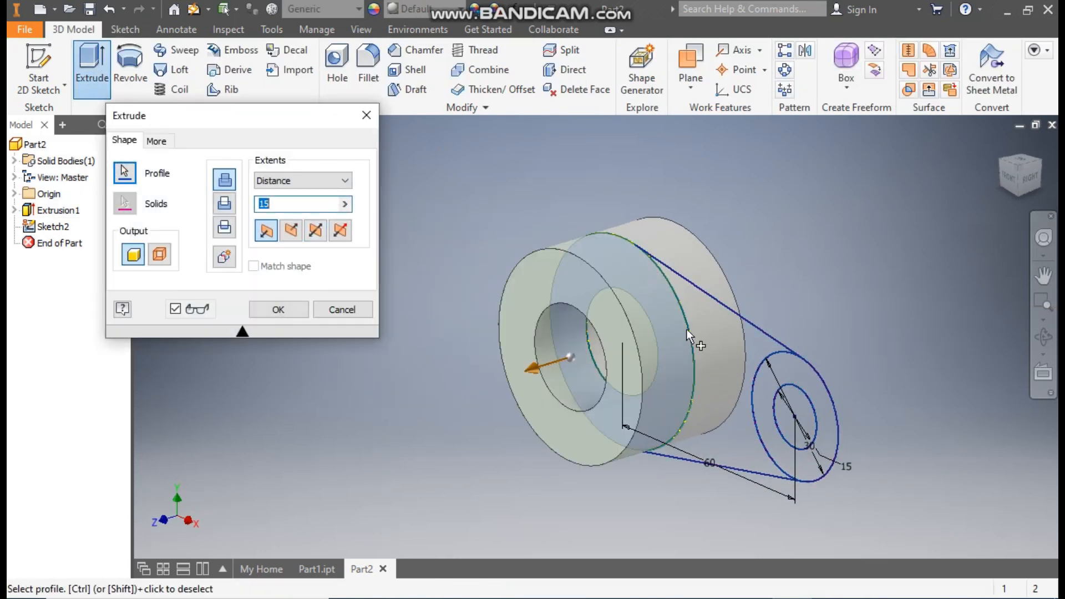
{"action": "left_click", "coordinate": [725, 338]}
{"action": "left_click", "coordinate": [788, 369]}
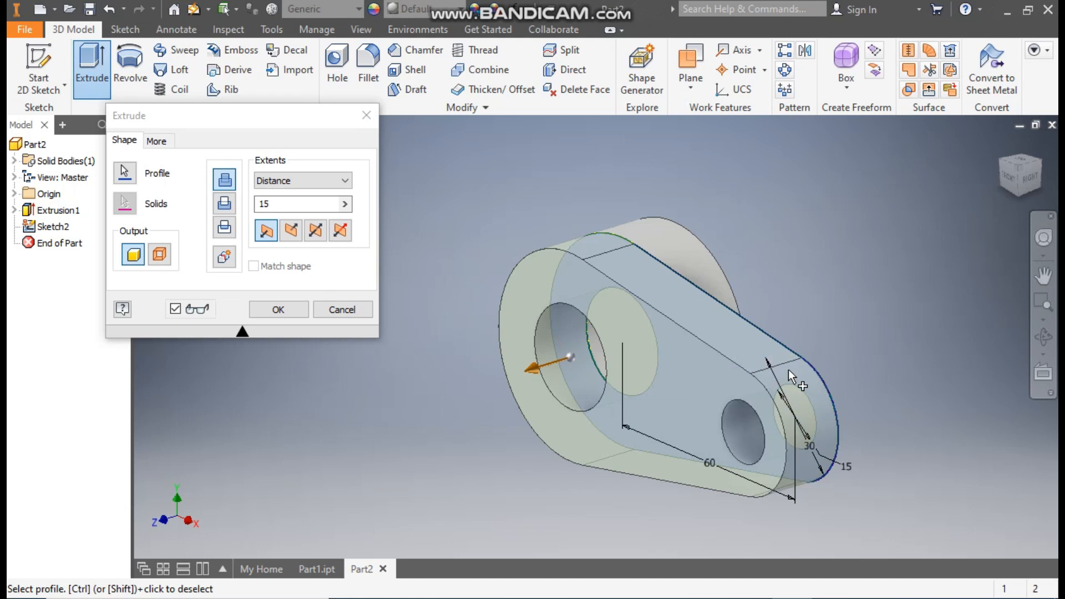
{"action": "left_click", "coordinate": [276, 204]}
{"action": "left_click", "coordinate": [281, 306]}
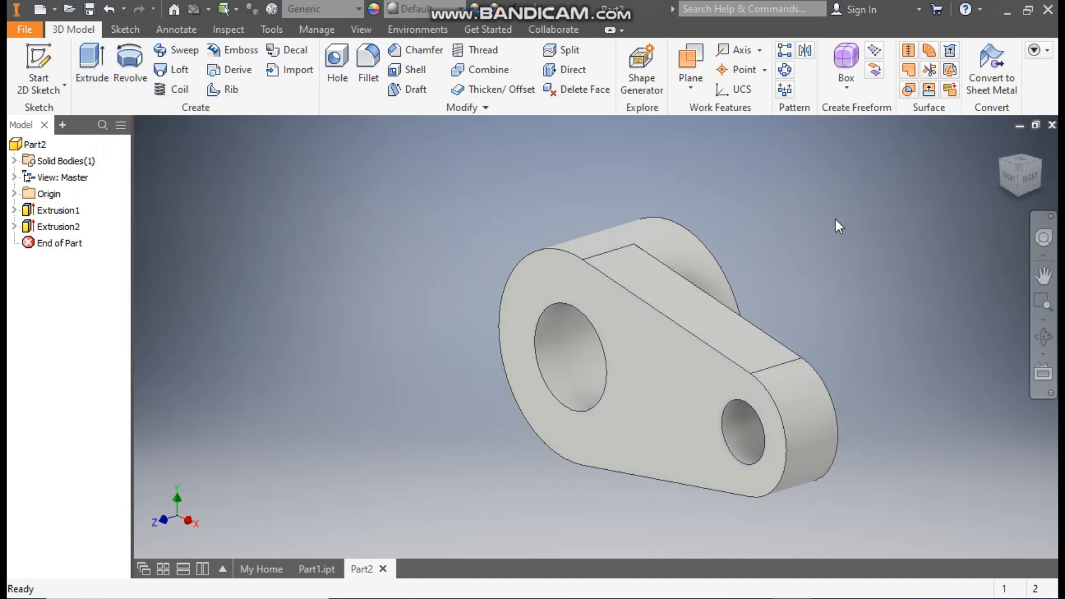
Mirror the link-arm extrusion (Extrusion2) about the XY plane.
{"action": "left_click", "coordinate": [806, 53]}
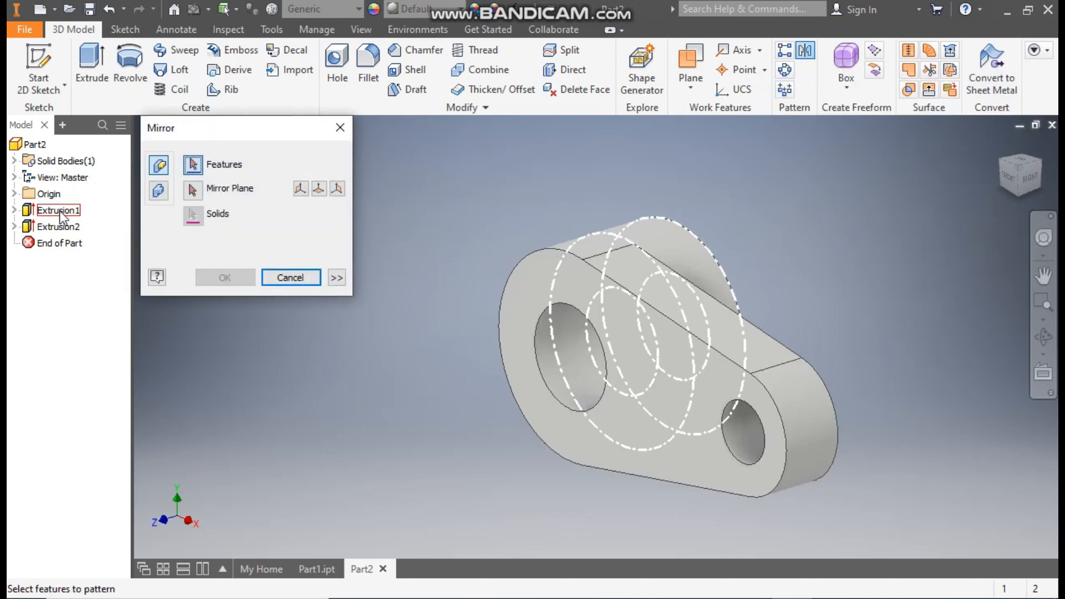
{"action": "left_click", "coordinate": [59, 226]}
{"action": "left_click", "coordinate": [192, 189]}
{"action": "left_click", "coordinate": [15, 194]}
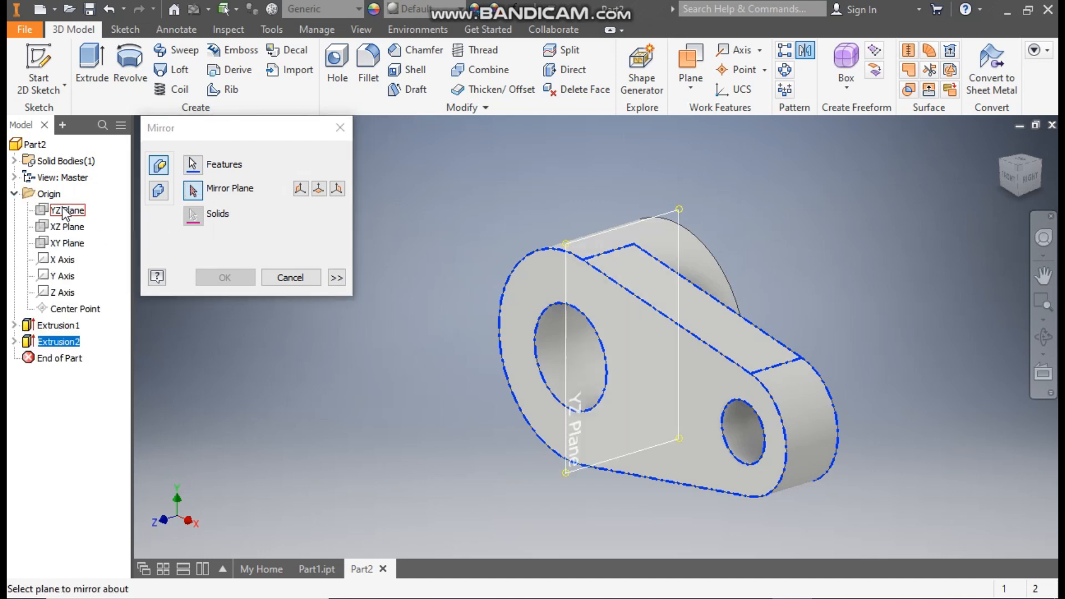
{"action": "left_click", "coordinate": [66, 243]}
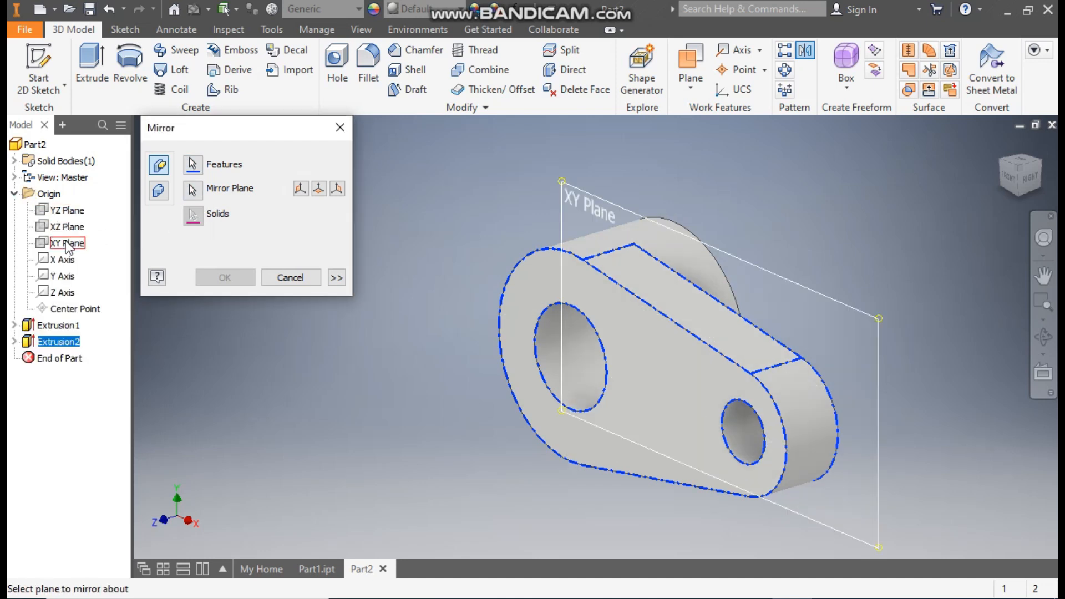
{"action": "left_click", "coordinate": [999, 162]}
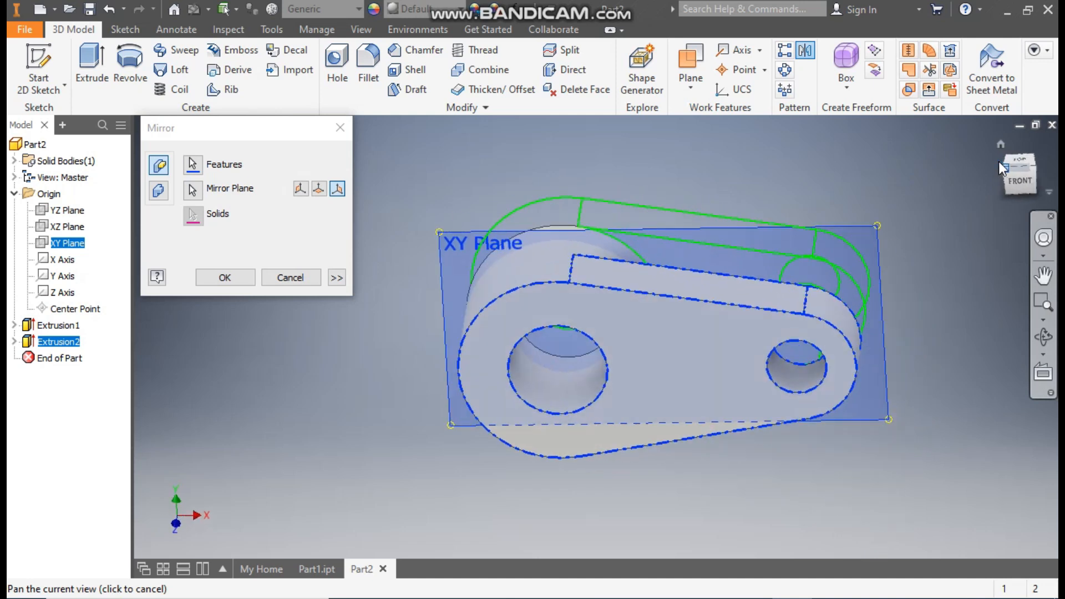
{"action": "left_click", "coordinate": [224, 279]}
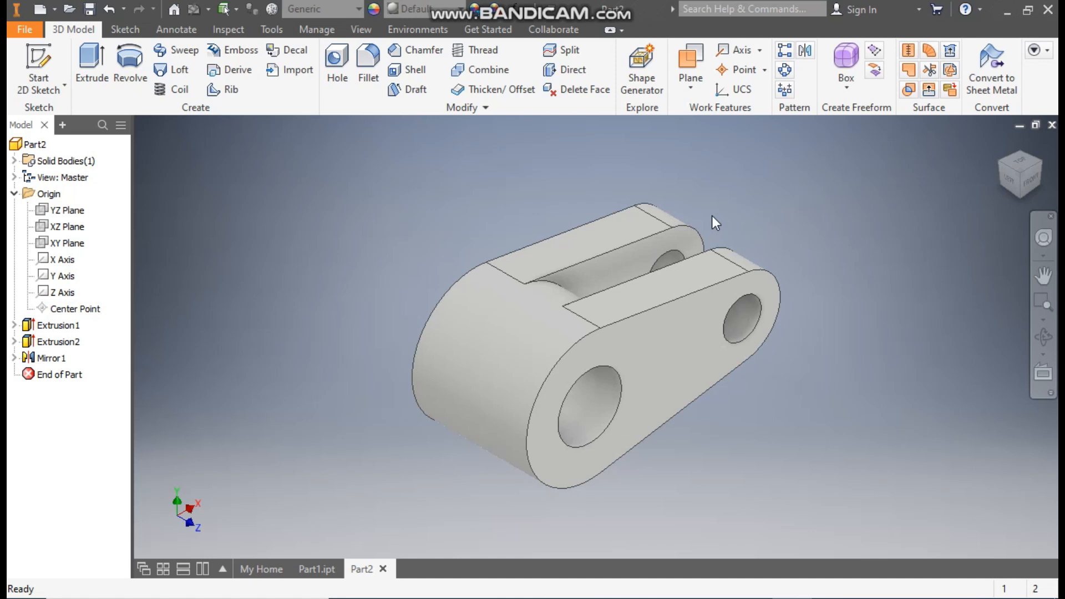
Start a sketch on the XZ plane and draw a two-point rectangle about 46 mm long across the gap between the arms.
{"action": "left_click", "coordinate": [67, 227]}
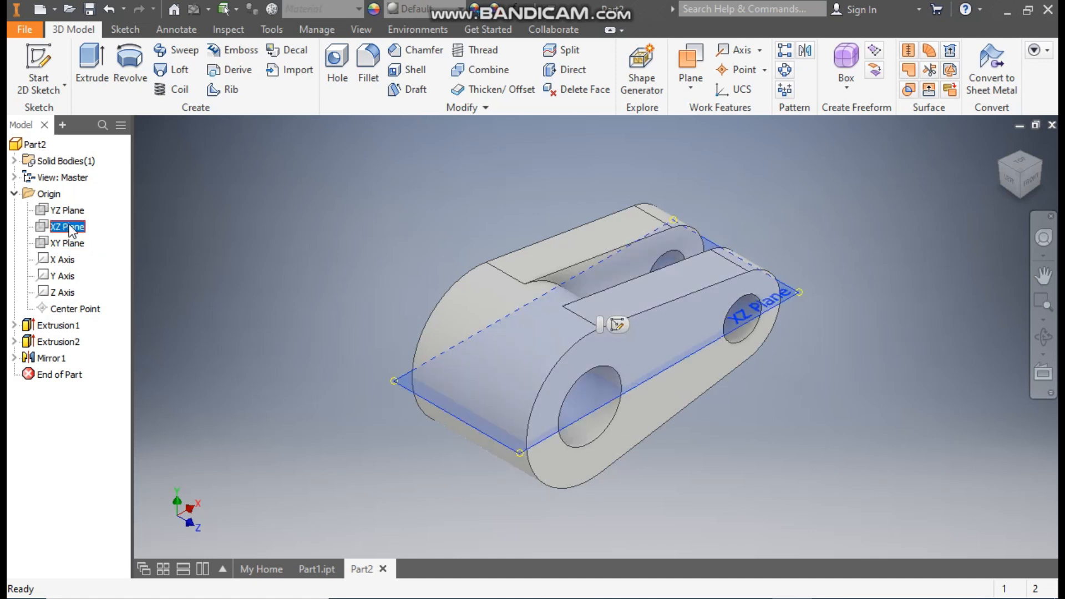
{"action": "left_click", "coordinate": [618, 325]}
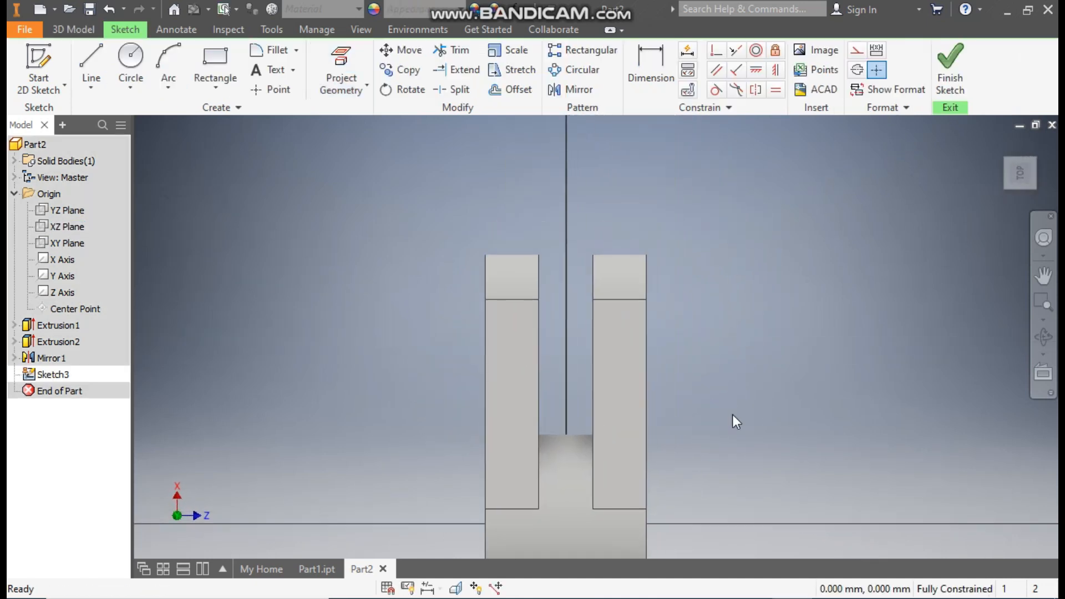
{"action": "left_click", "coordinate": [208, 86]}
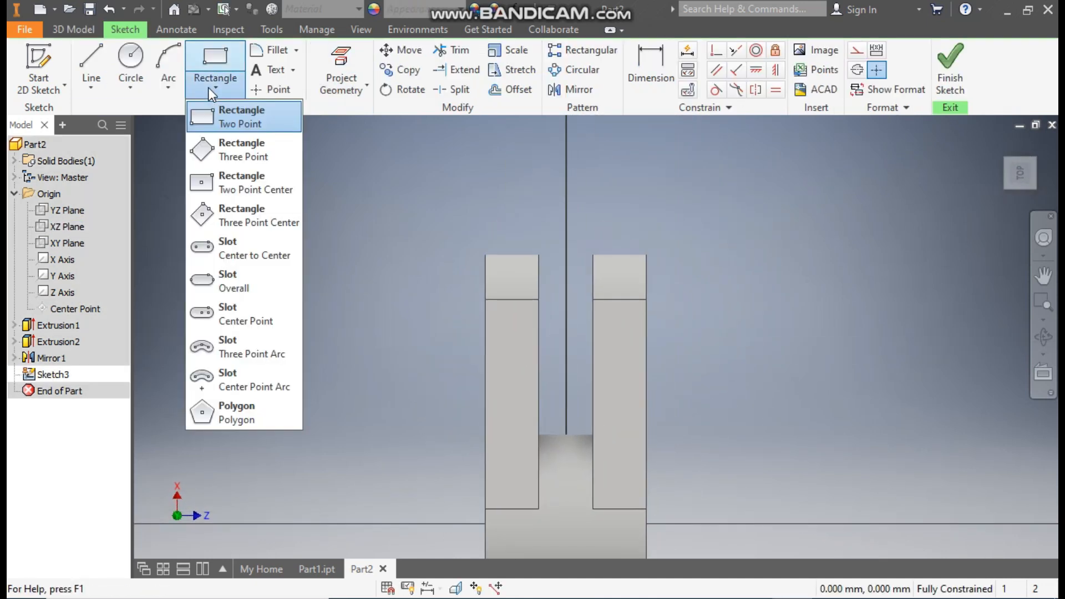
{"action": "left_click", "coordinate": [221, 115]}
{"action": "left_click", "coordinate": [503, 221]}
{"action": "left_click", "coordinate": [616, 386]}
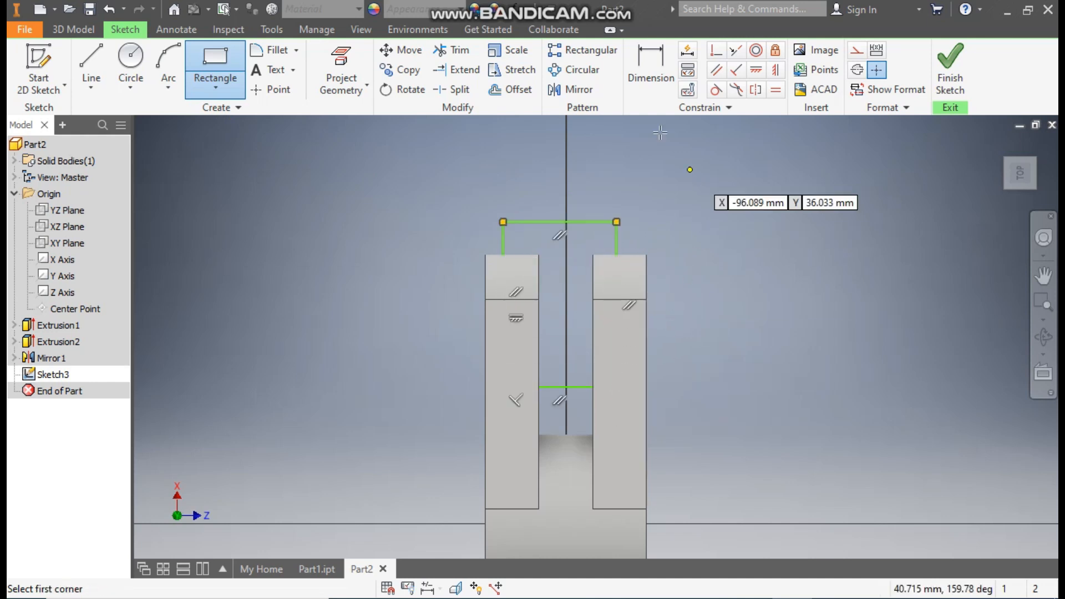
Dimension the rectangle's long side to 45 mm.
{"action": "left_click", "coordinate": [655, 68]}
{"action": "left_click", "coordinate": [502, 238]}
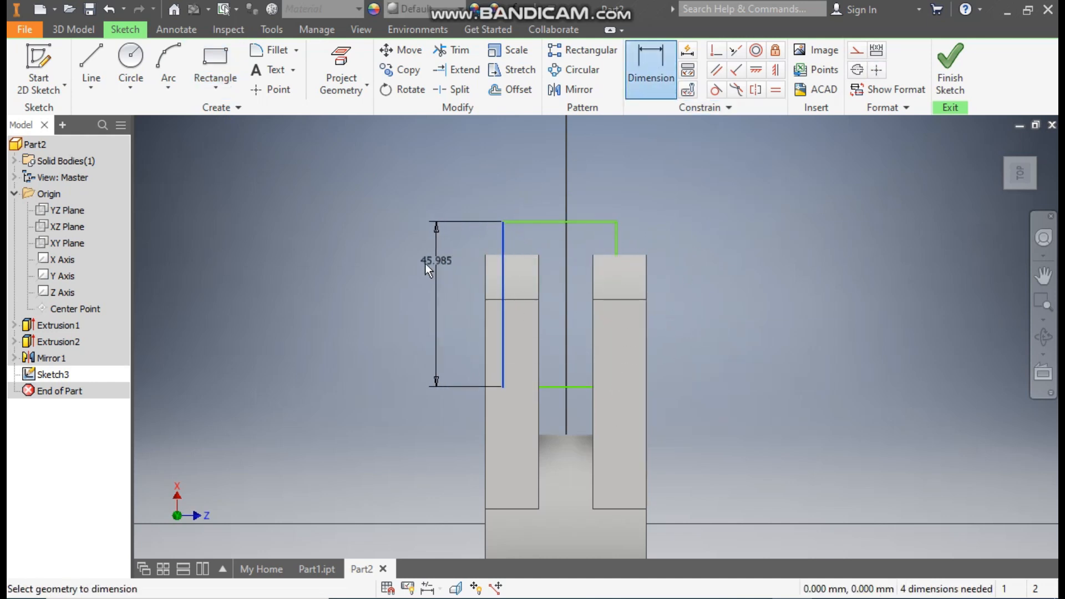
{"action": "left_click", "coordinate": [417, 267]}
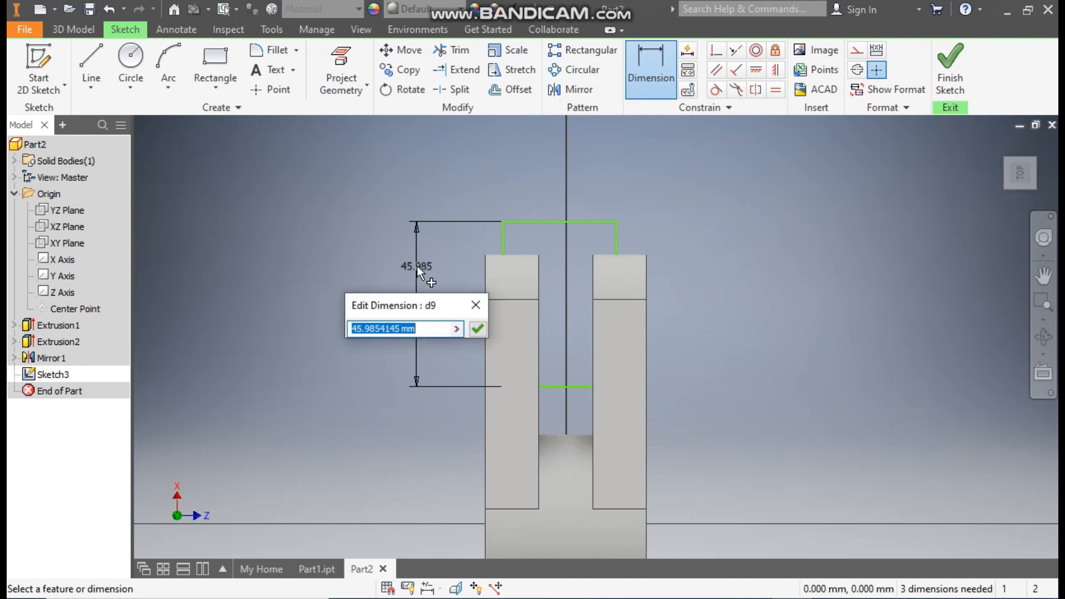
{"action": "type", "text": "45"}
{"action": "key", "text": "Return"}
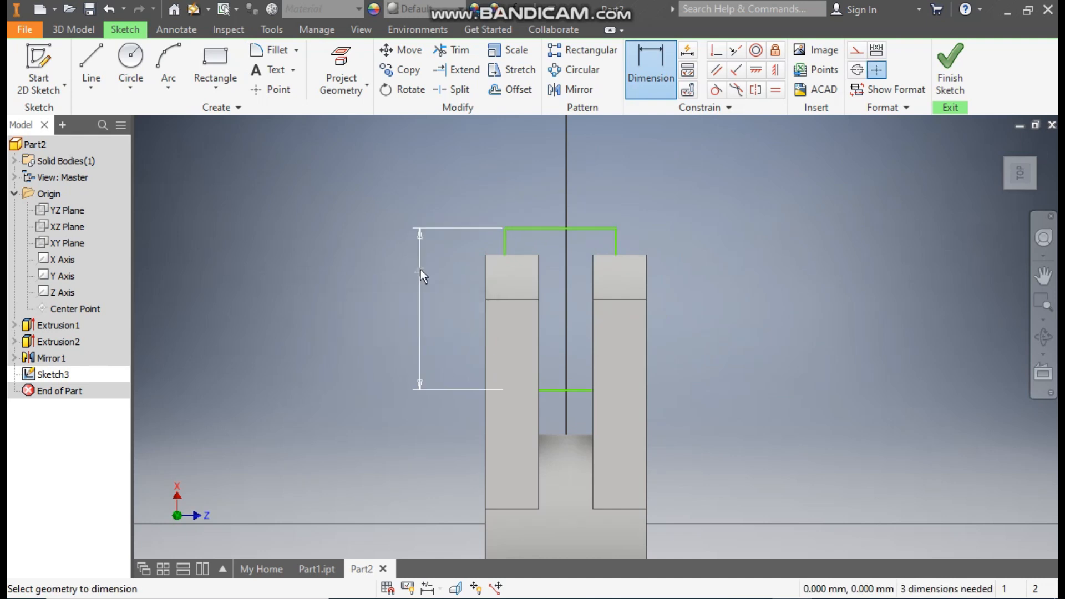
Dimension the rectangle's inner end 25 mm from the arm's rounded-end tangent edge and set the rectangle's width to 20 mm.
{"action": "left_click", "coordinate": [641, 299]}
{"action": "left_click", "coordinate": [568, 391]}
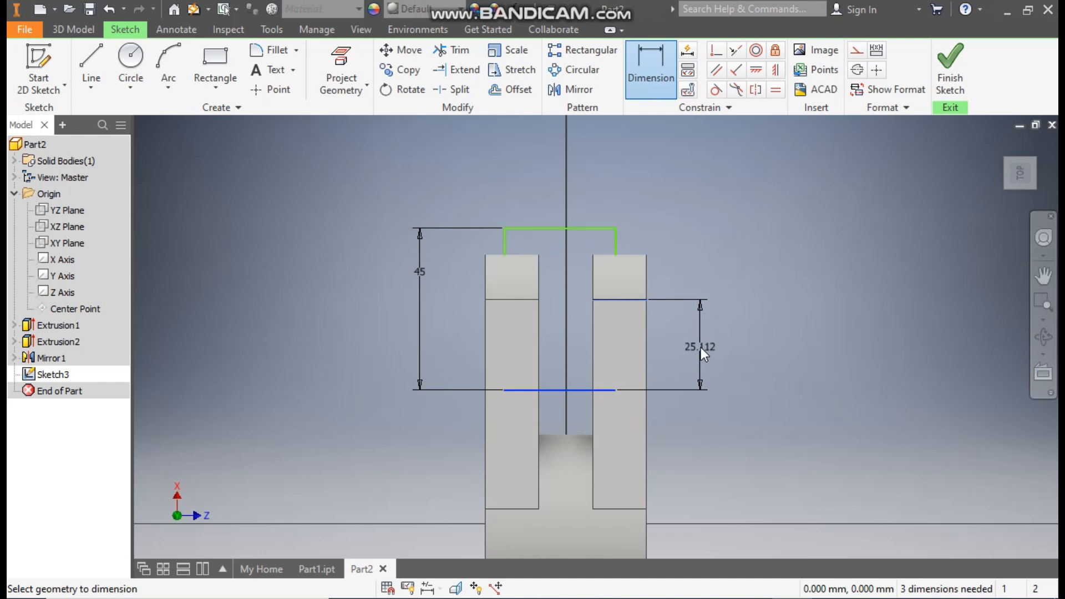
{"action": "left_click", "coordinate": [701, 347]}
{"action": "type", "text": "25"}
{"action": "key", "text": "Return"}
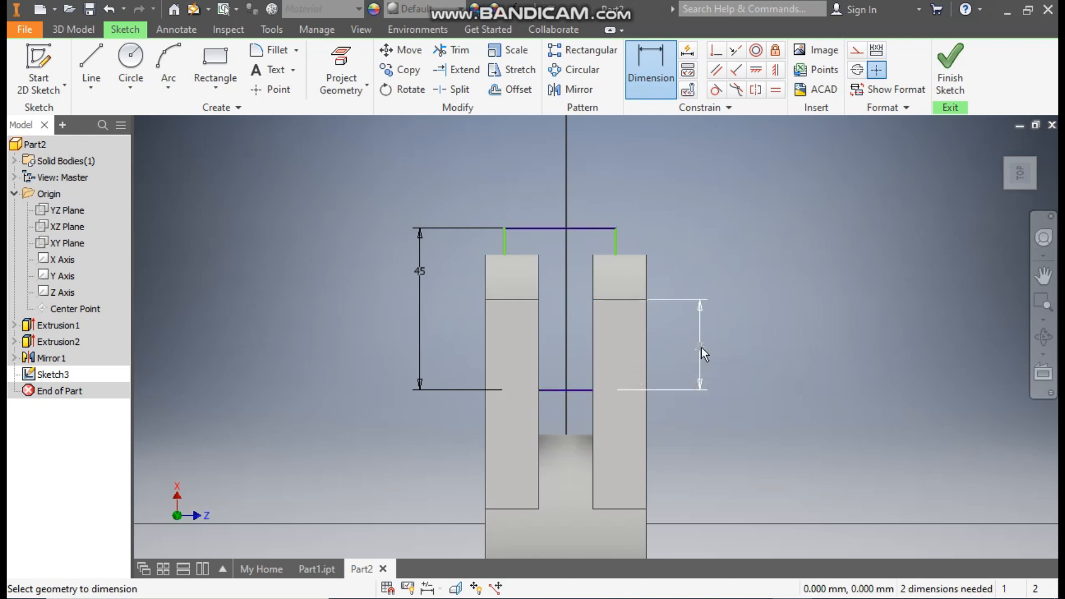
{"action": "left_click", "coordinate": [578, 229]}
{"action": "left_click", "coordinate": [570, 188]}
{"action": "type", "text": "20"}
{"action": "key", "text": "Return"}
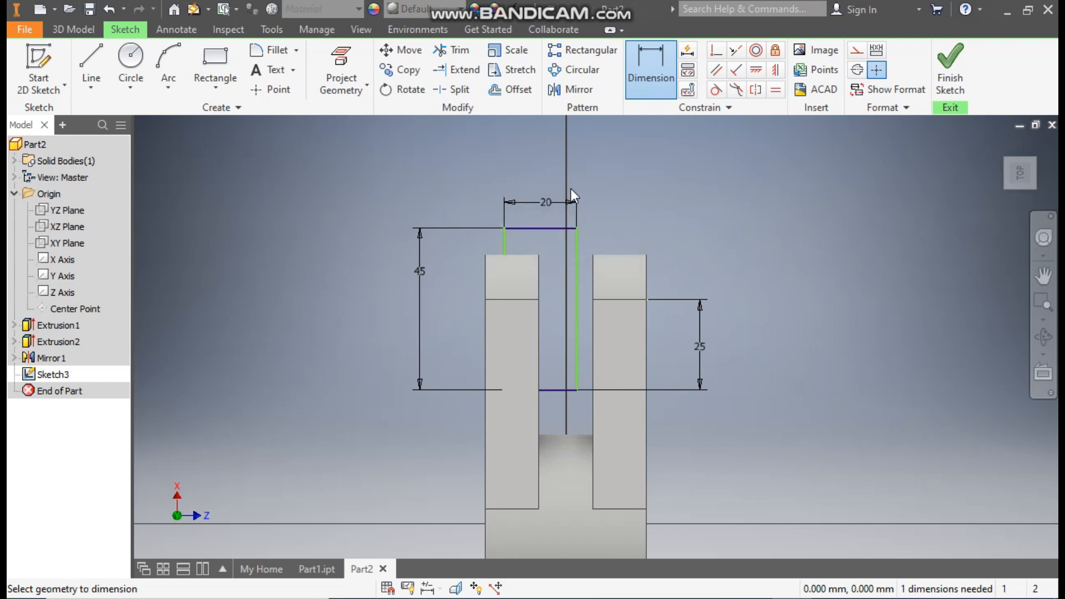
Apply a horizontal constraint between the midpoint of the rectangle's outer end and the origin.
{"action": "left_click", "coordinate": [756, 71]}
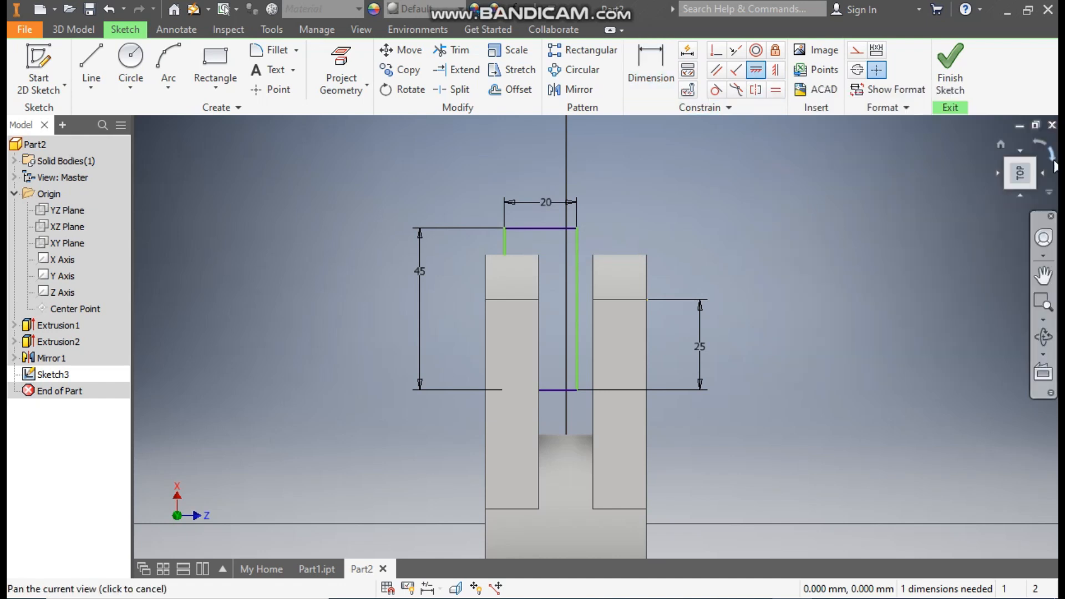
{"action": "left_click", "coordinate": [1053, 157]}
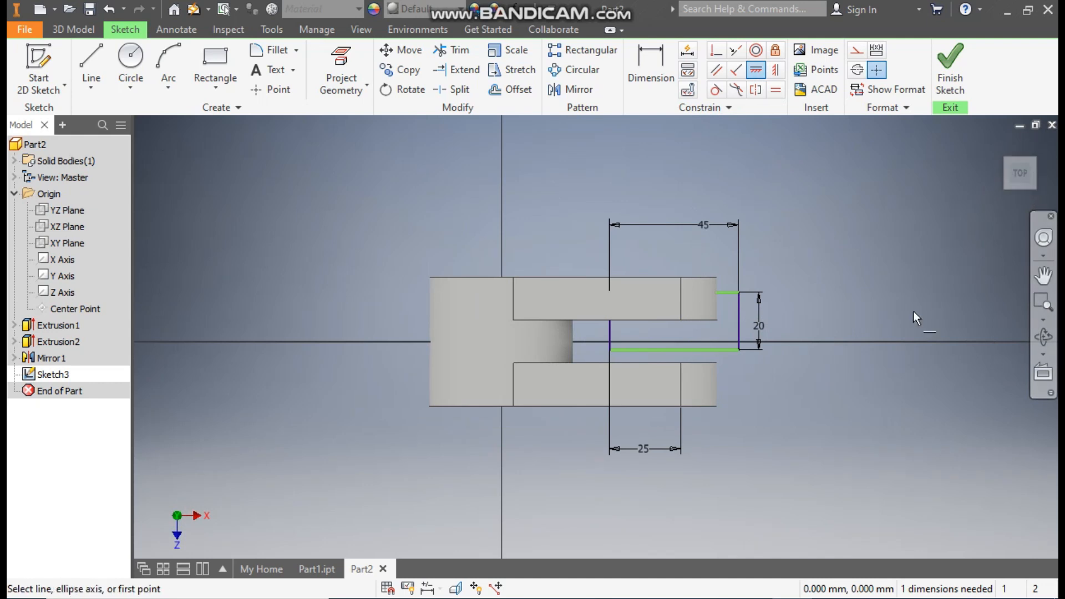
{"action": "left_click", "coordinate": [758, 74]}
{"action": "left_click", "coordinate": [738, 322]}
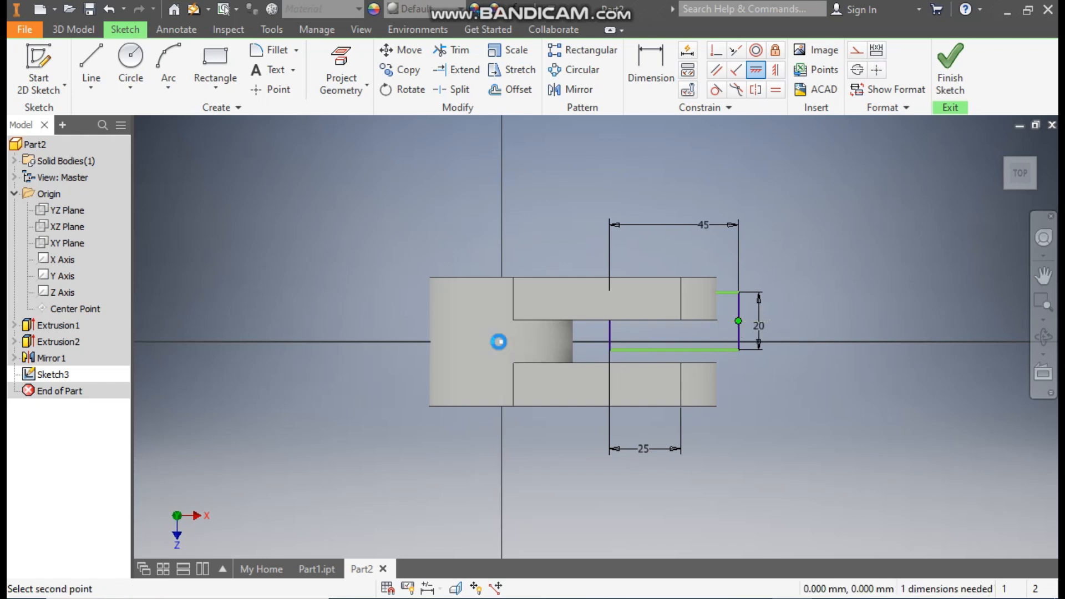
{"action": "left_click", "coordinate": [500, 342]}
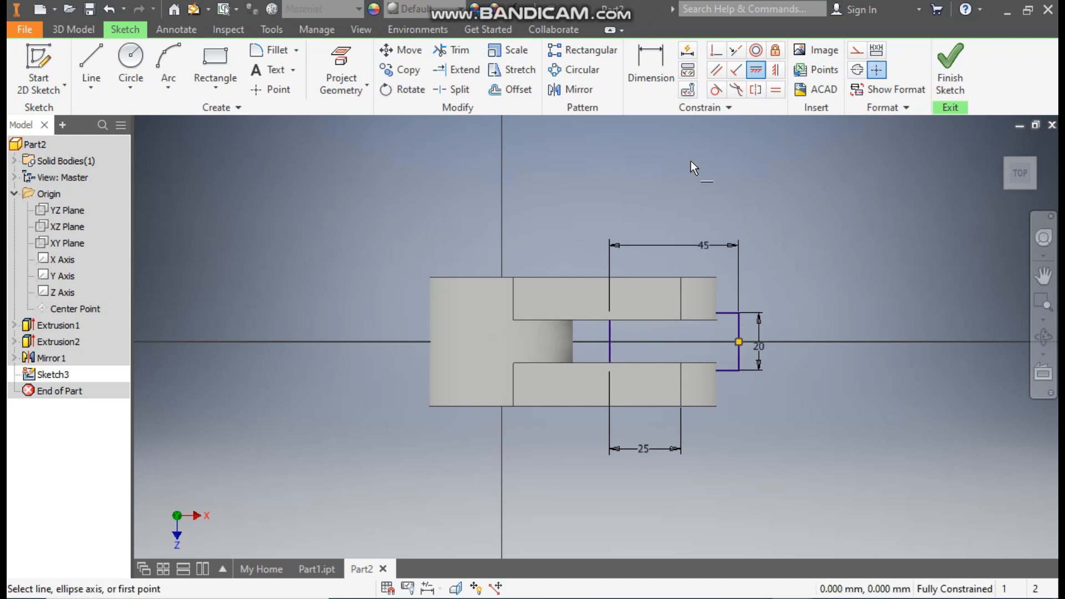
Change the model's visual style to wireframe.
{"action": "left_click", "coordinate": [389, 29]}
{"action": "left_click", "coordinate": [353, 30]}
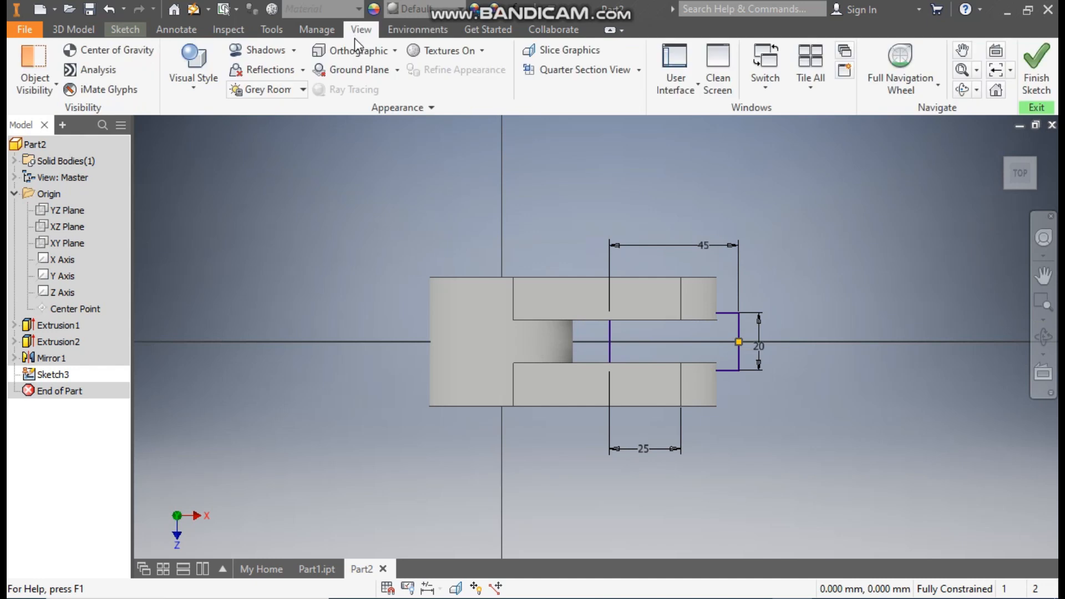
{"action": "left_click", "coordinate": [169, 78]}
{"action": "left_click", "coordinate": [266, 251]}
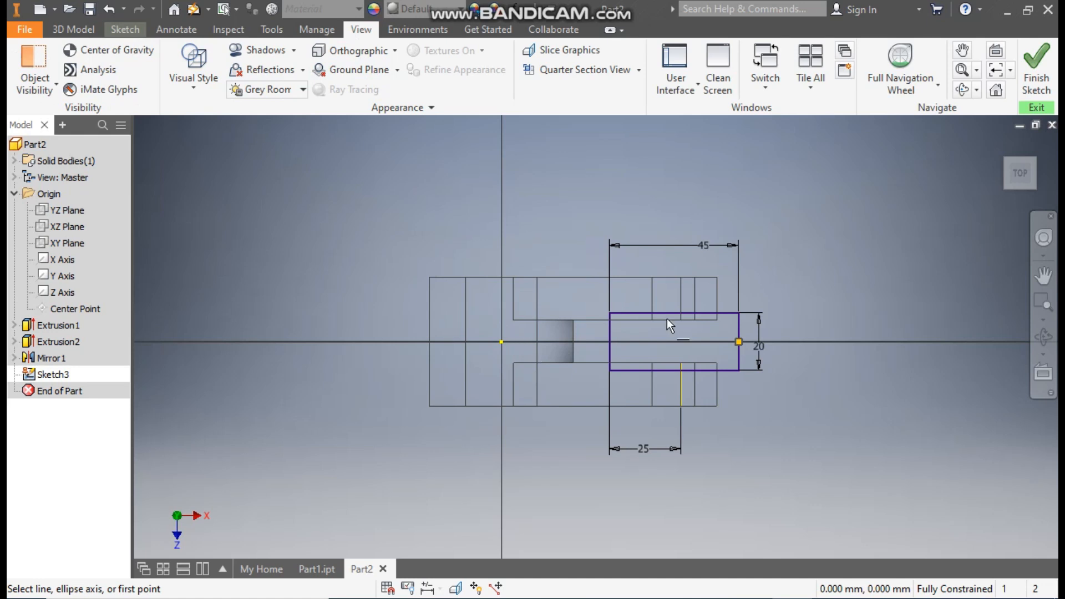
Extrude the rectangle as a symmetric cut with its extents set to All.
{"action": "left_click", "coordinate": [83, 35]}
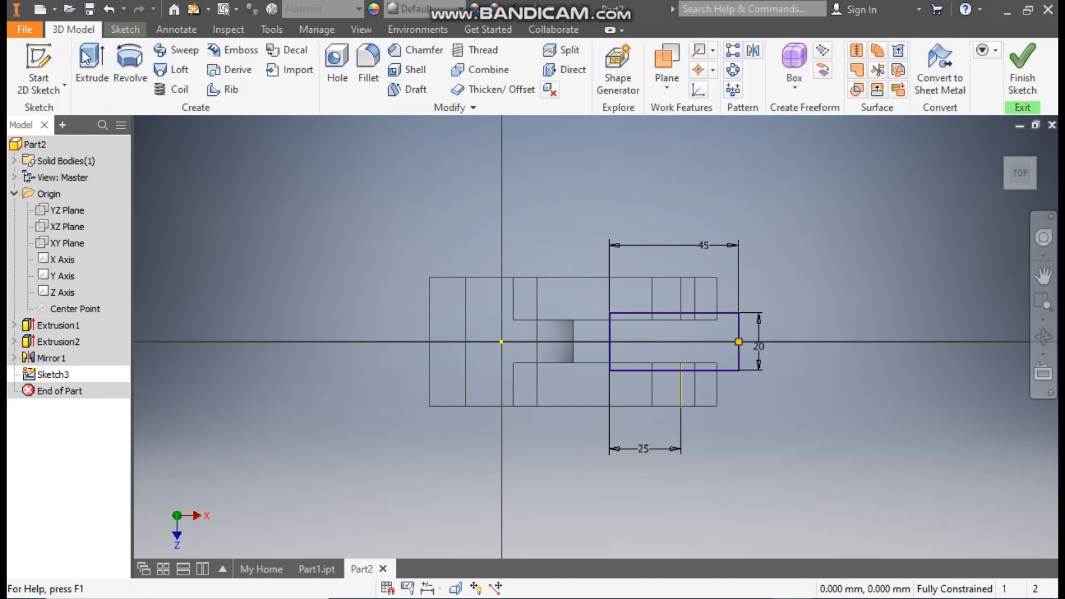
{"action": "left_click", "coordinate": [92, 63]}
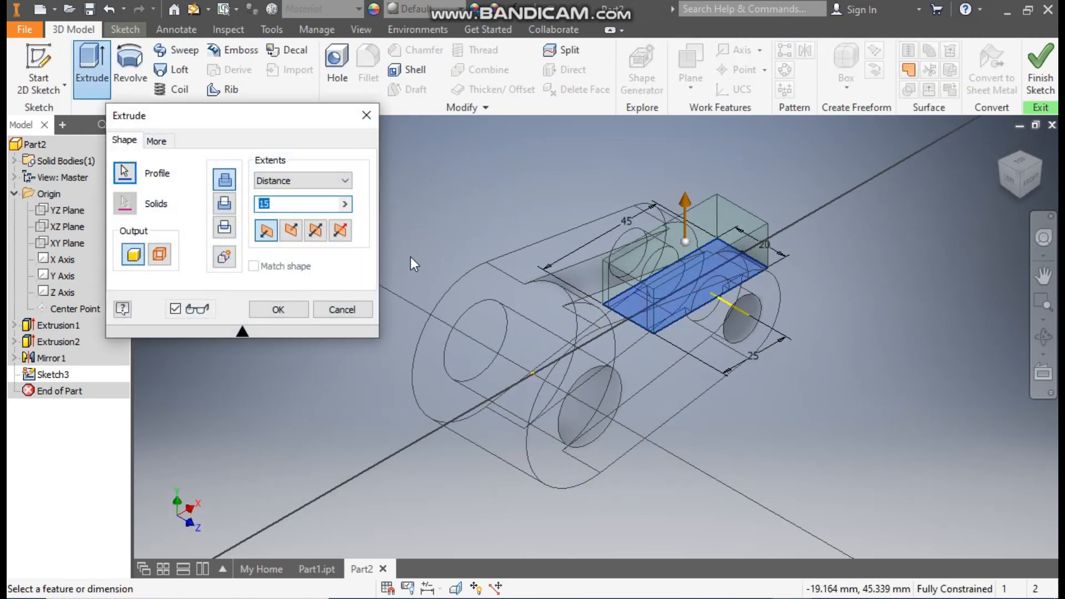
{"action": "left_click", "coordinate": [316, 230]}
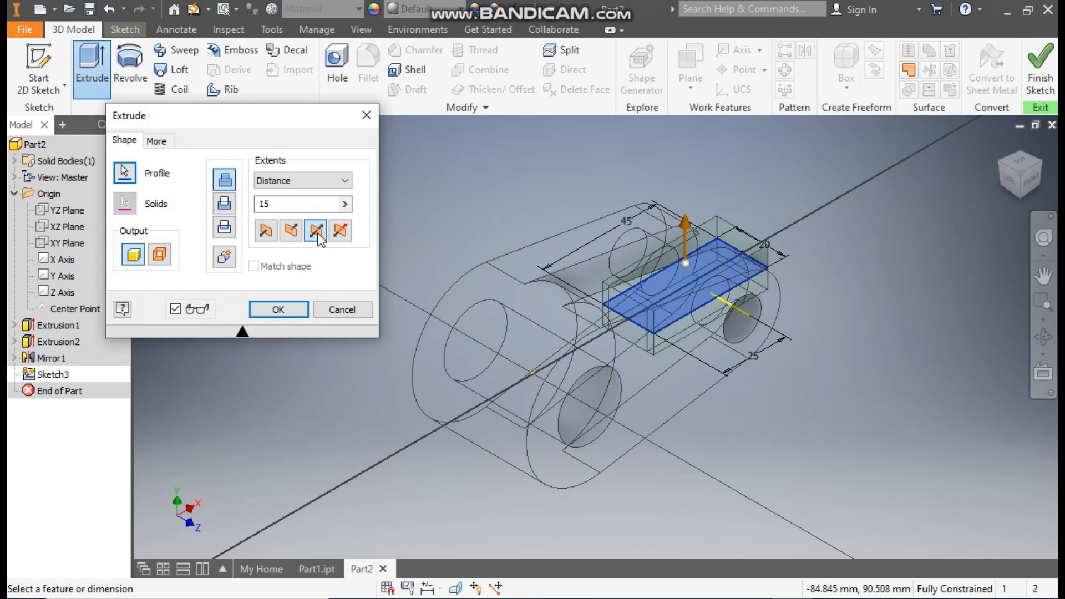
{"action": "left_click", "coordinate": [232, 208]}
{"action": "left_click", "coordinate": [281, 185]}
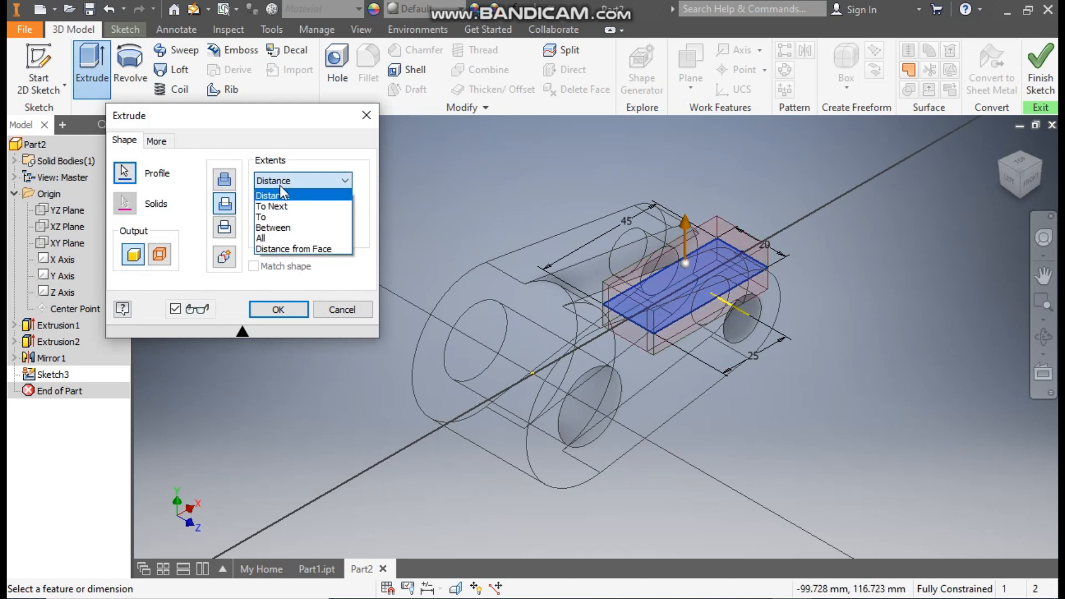
{"action": "left_click", "coordinate": [266, 238]}
{"action": "left_click", "coordinate": [282, 309]}
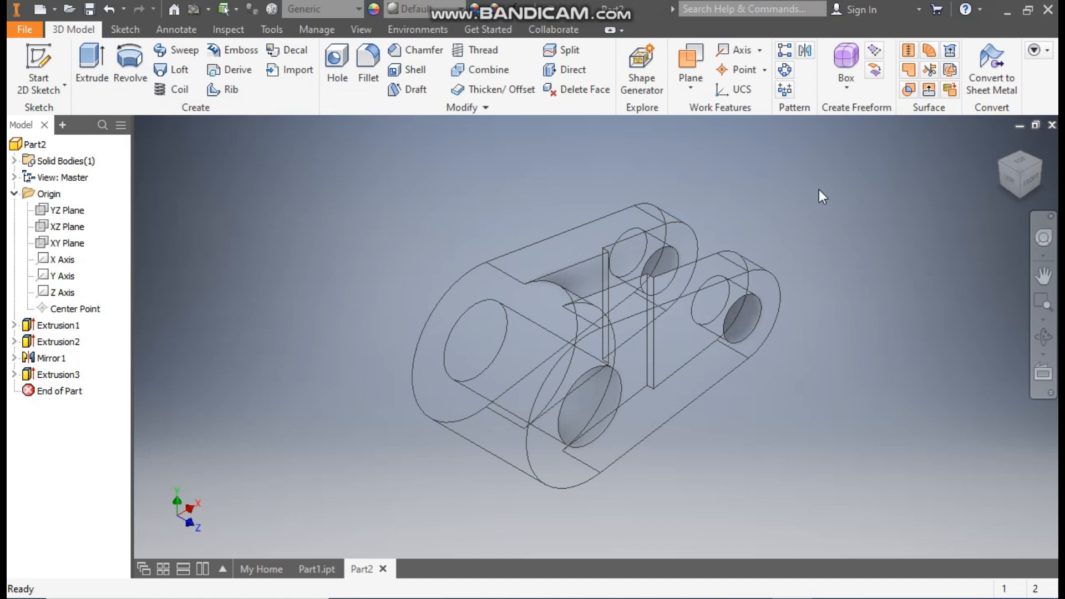
Check the finished reference model in Part1.ipt and start a new sketch on the XZ plane of Part2.
{"action": "left_click", "coordinate": [316, 569]}
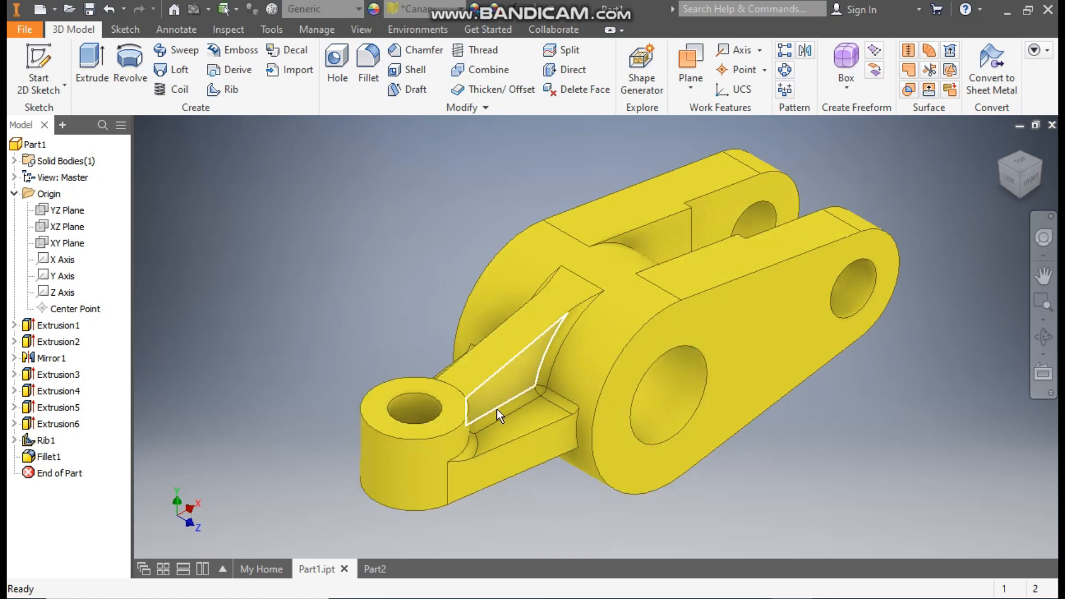
{"action": "left_click", "coordinate": [375, 569]}
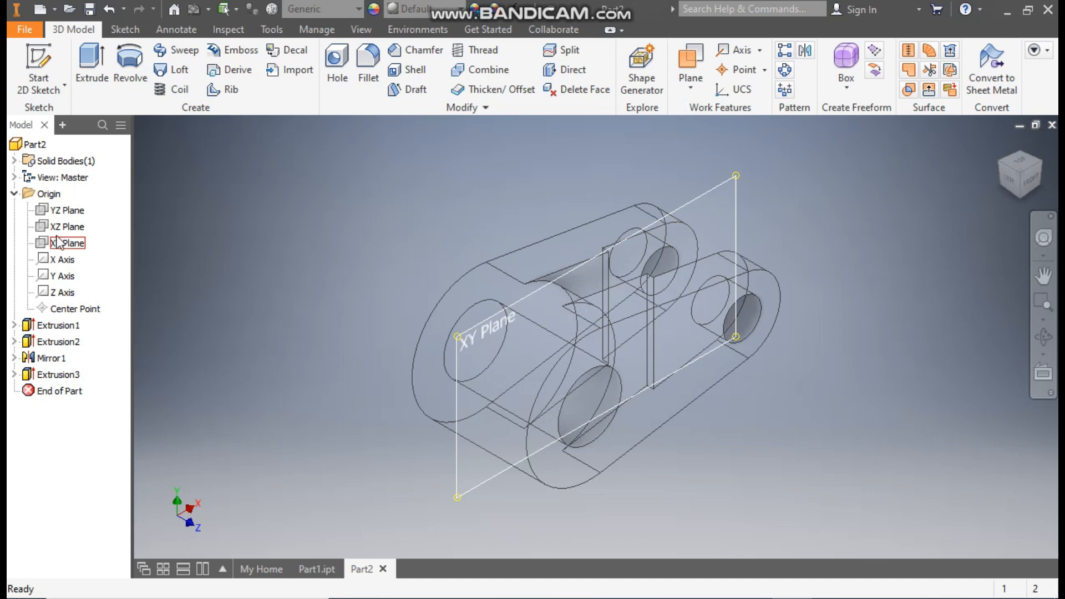
{"action": "left_click", "coordinate": [71, 228]}
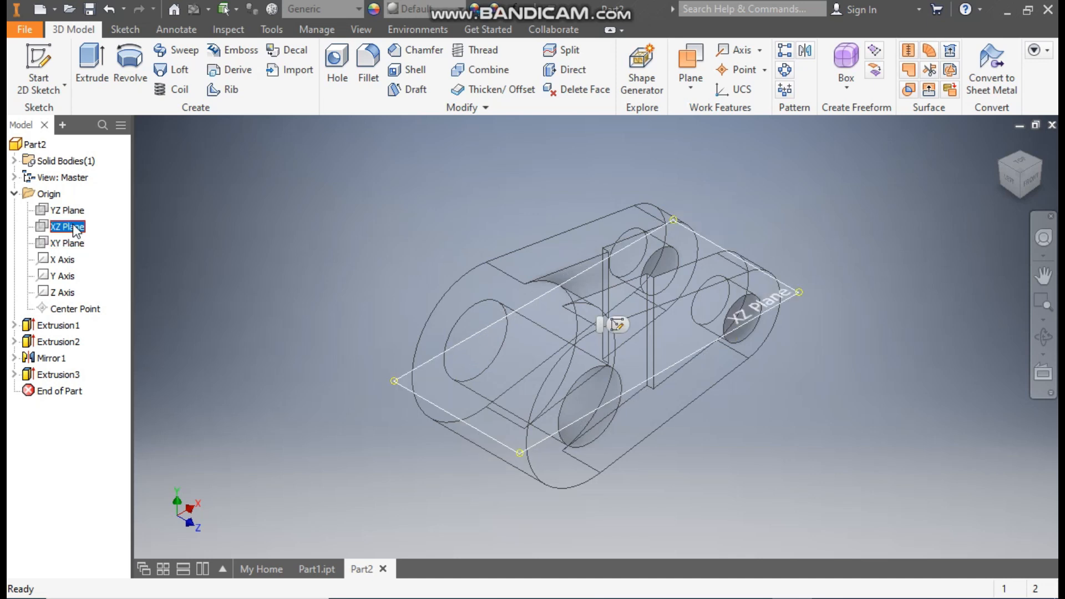
{"action": "left_click", "coordinate": [619, 326]}
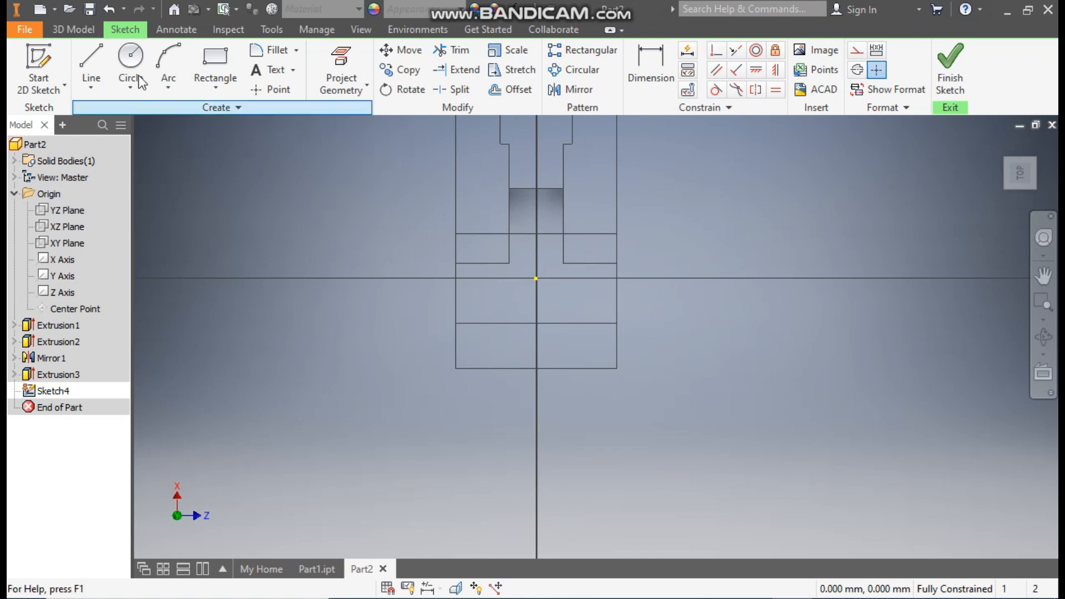
Draw a 25 mm diameter circle centred on the vertical axis below the hub outline.
{"action": "left_click", "coordinate": [131, 61]}
{"action": "left_click", "coordinate": [536, 447]}
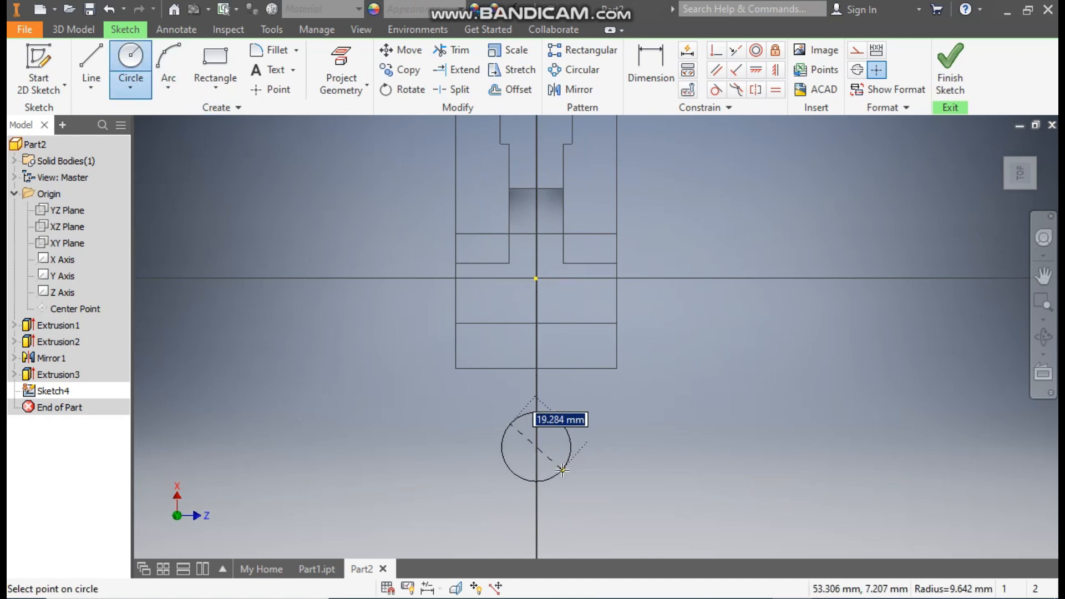
{"action": "type", "text": "25"}
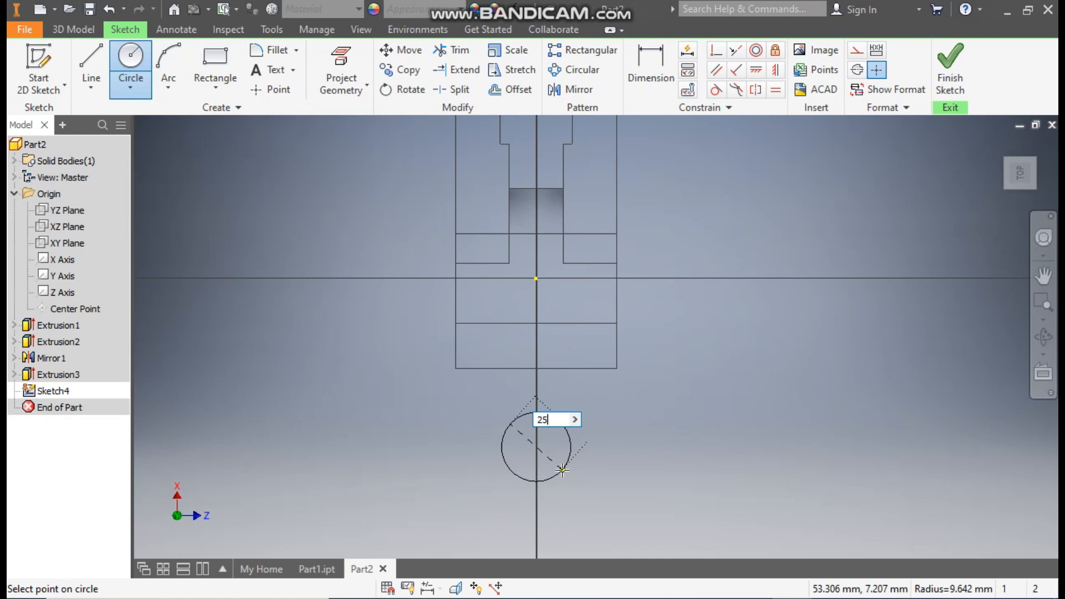
{"action": "key", "text": "Return"}
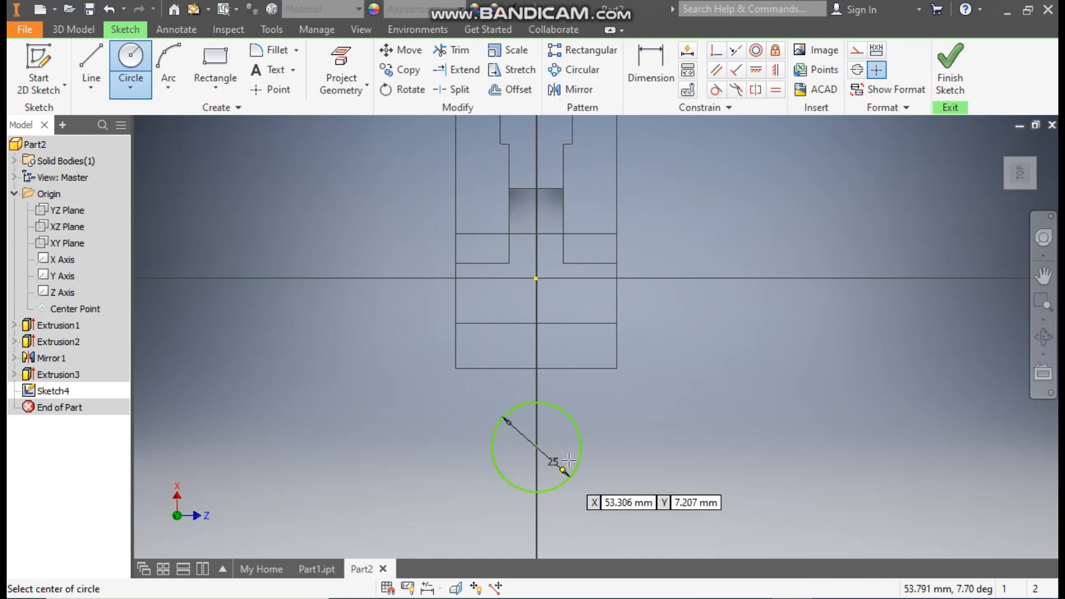
Dimension the distance from the origin to the circle's centre as 60 mm.
{"action": "left_click", "coordinate": [652, 70]}
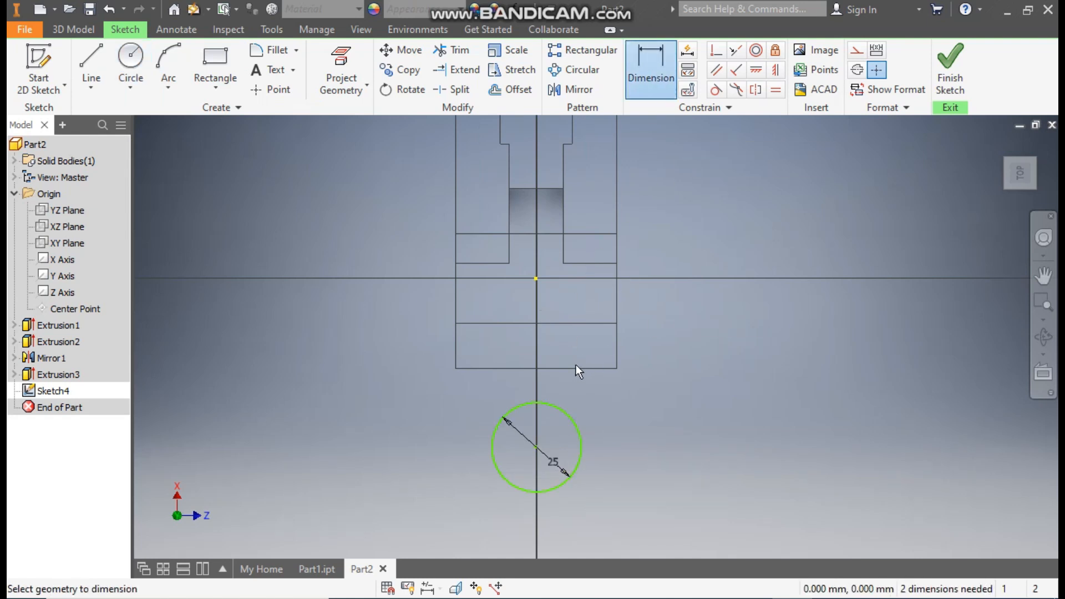
{"action": "left_click", "coordinate": [536, 278]}
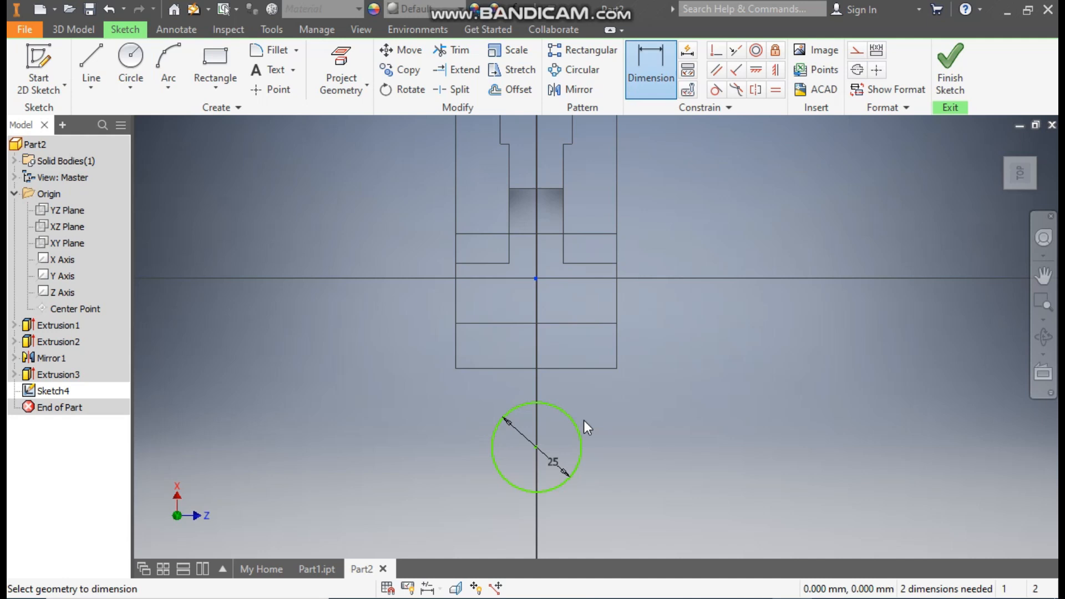
{"action": "left_click", "coordinate": [535, 448]}
{"action": "left_click", "coordinate": [725, 378]}
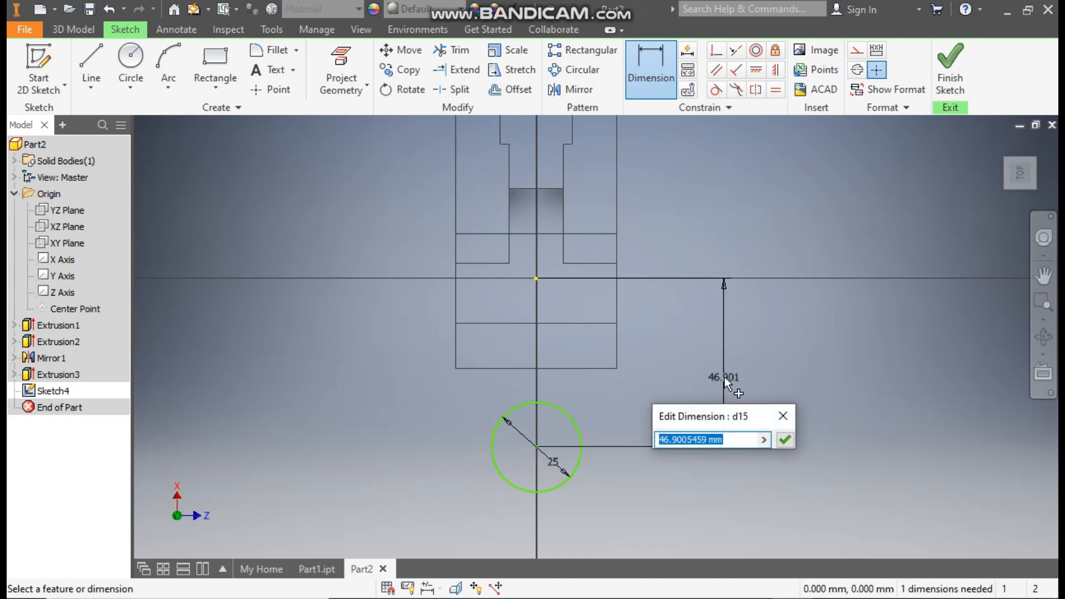
{"action": "type", "text": "60"}
{"action": "key", "text": "Return"}
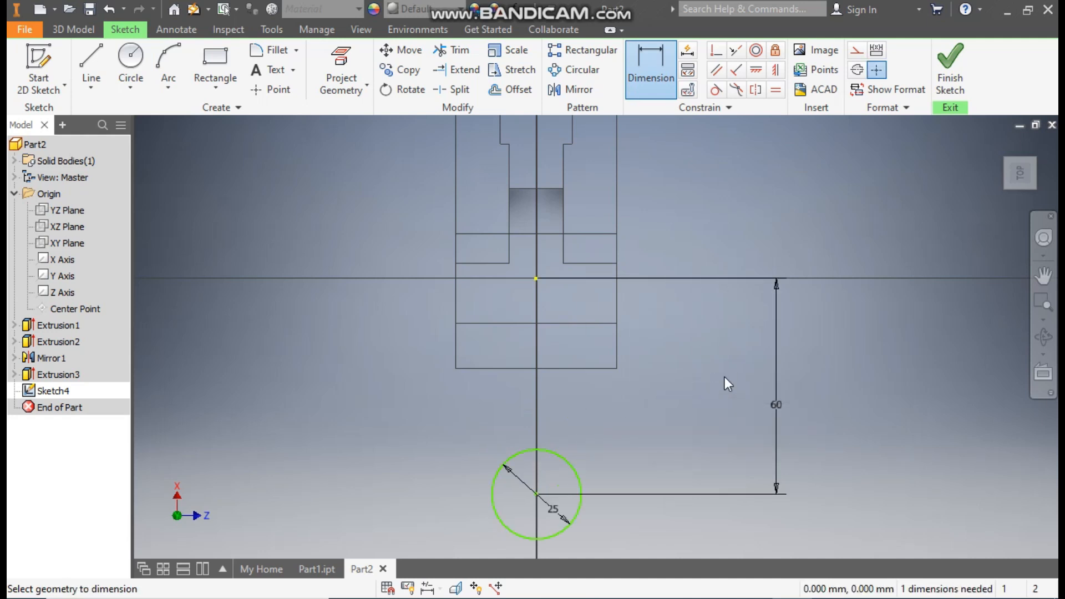
Draw two tapering lines about 35.5 mm long from the hub's lower edge to opposite sides of the circle.
{"action": "middle_click_drag", "start_coordinate": [709, 368], "coordinate": [735, 291]}
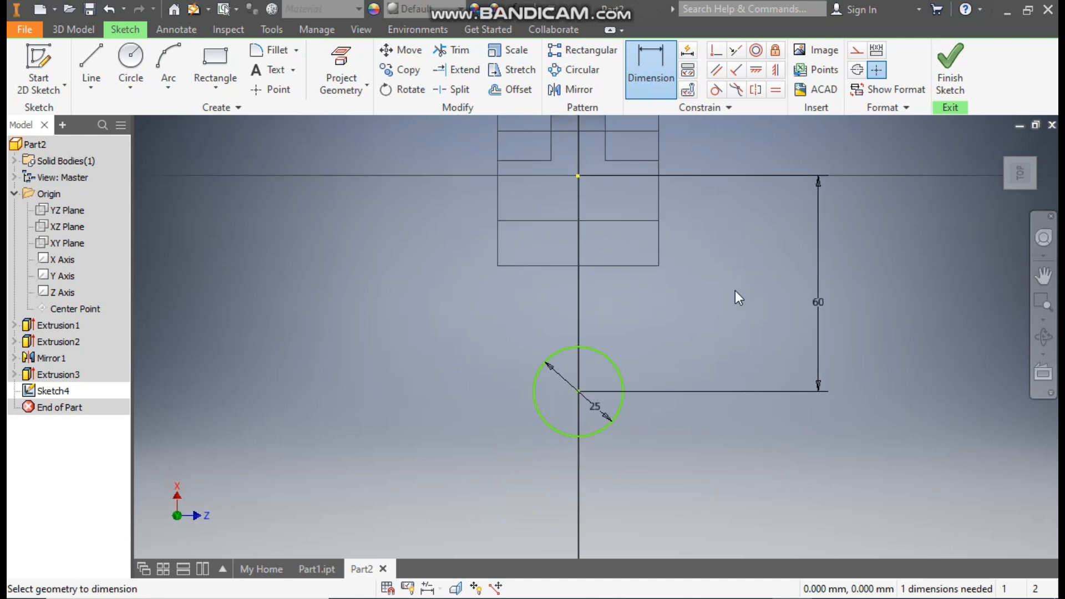
{"action": "left_click", "coordinate": [89, 60]}
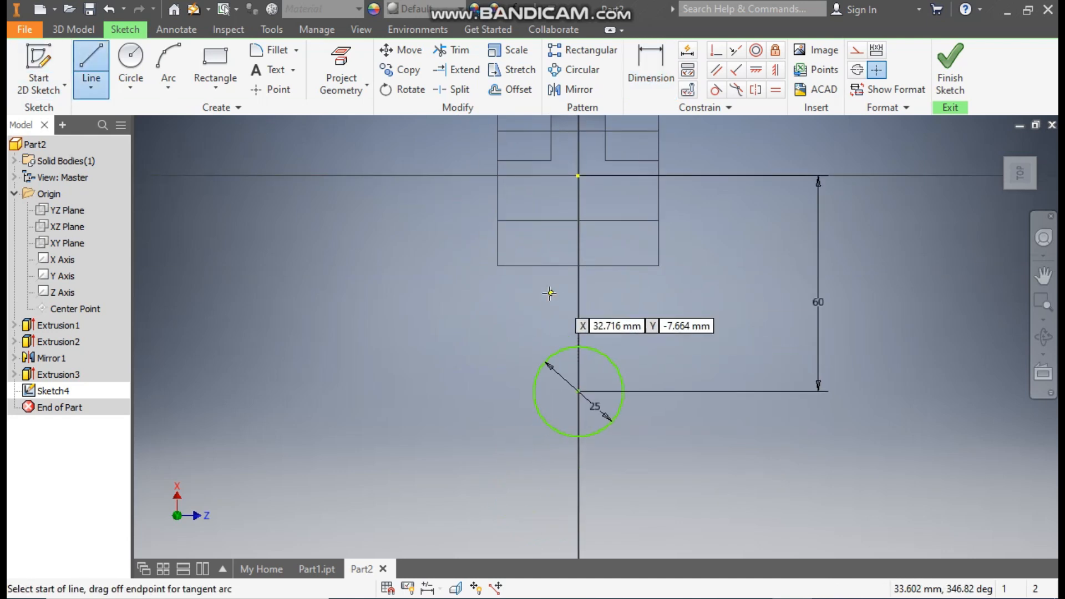
{"action": "left_click", "coordinate": [512, 266]}
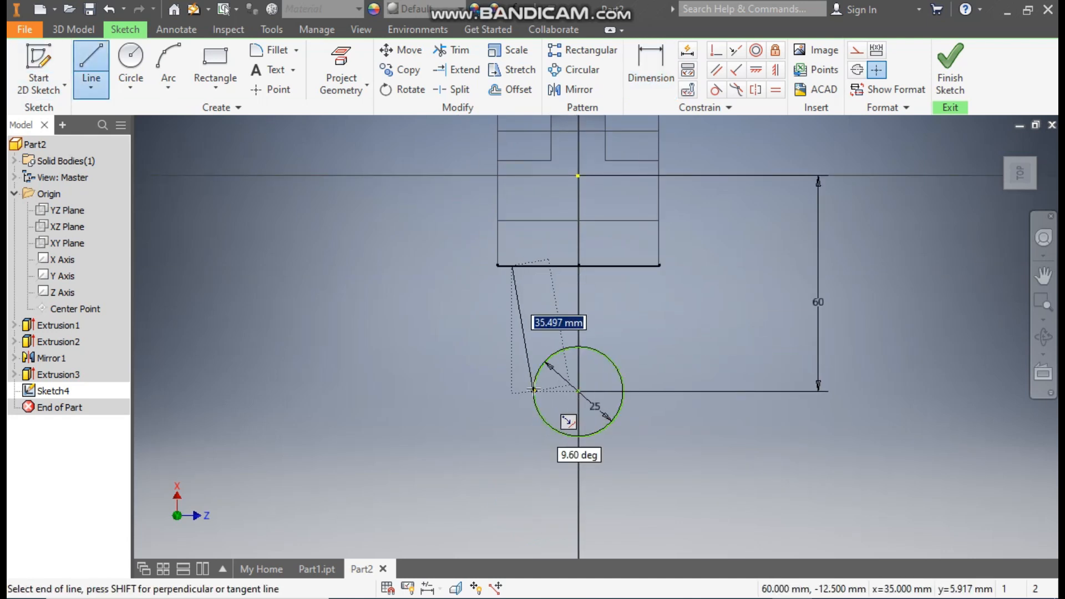
{"action": "double_click", "coordinate": [533, 392]}
{"action": "left_click", "coordinate": [643, 267]}
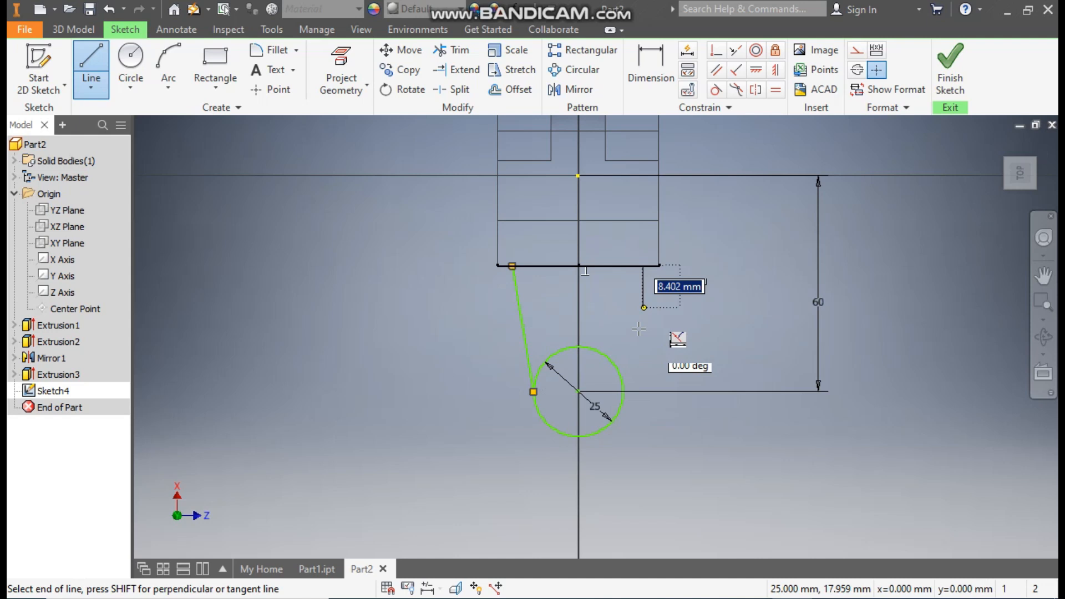
{"action": "double_click", "coordinate": [624, 392]}
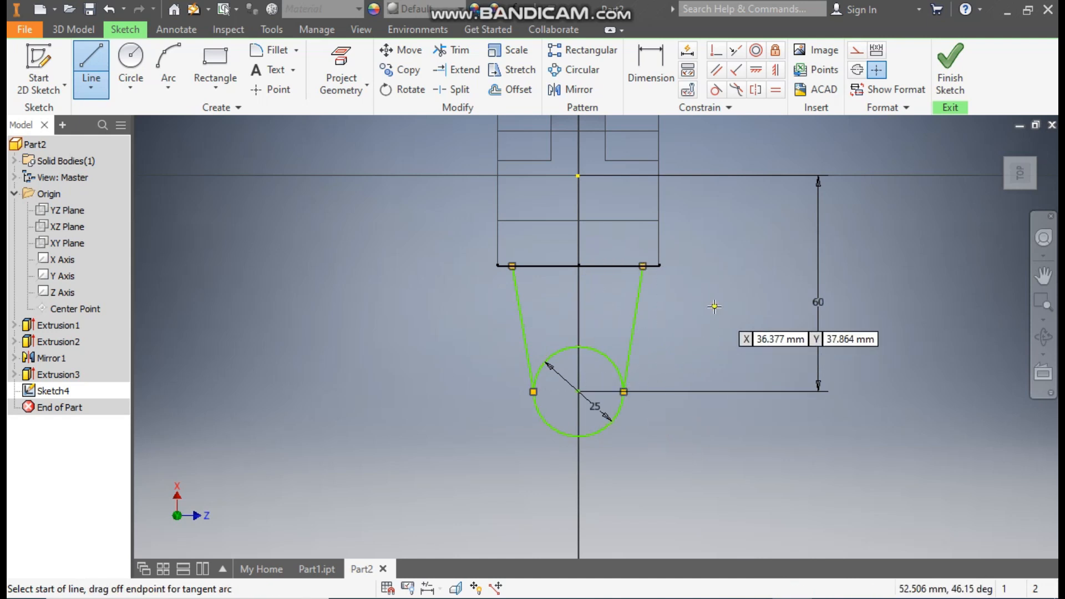
Apply tangent constraints between each tapering line and the circle.
{"action": "left_click", "coordinate": [716, 91]}
{"action": "left_click", "coordinate": [638, 303]}
{"action": "left_click", "coordinate": [620, 372]}
{"action": "left_click", "coordinate": [520, 305]}
{"action": "left_click", "coordinate": [552, 354]}
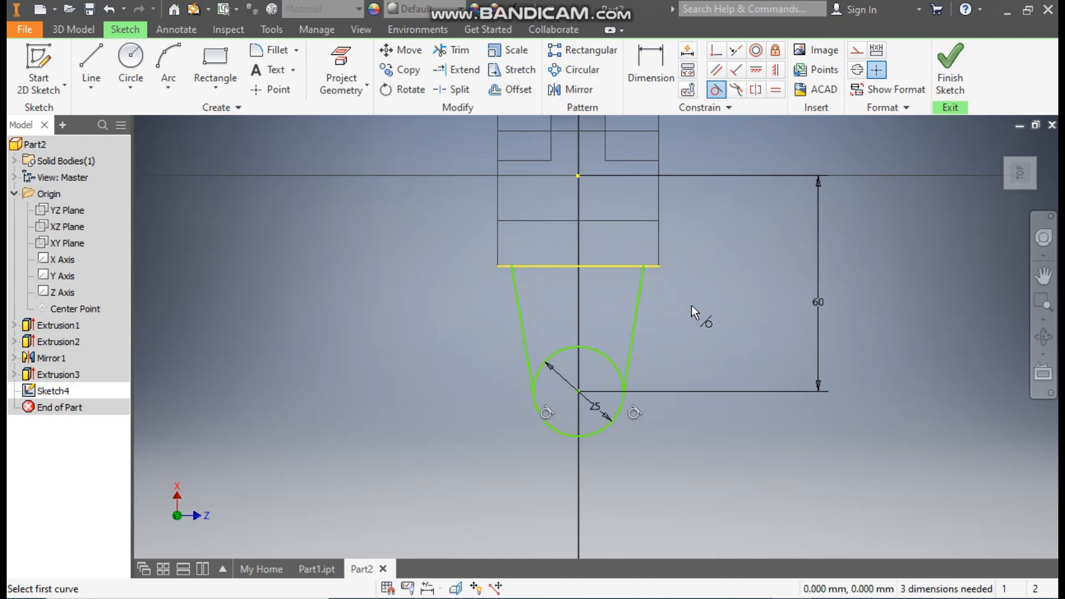
Close the profile with a line along the hub's lower edge joining the upper ends of the tapering lines.
{"action": "left_click", "coordinate": [91, 67]}
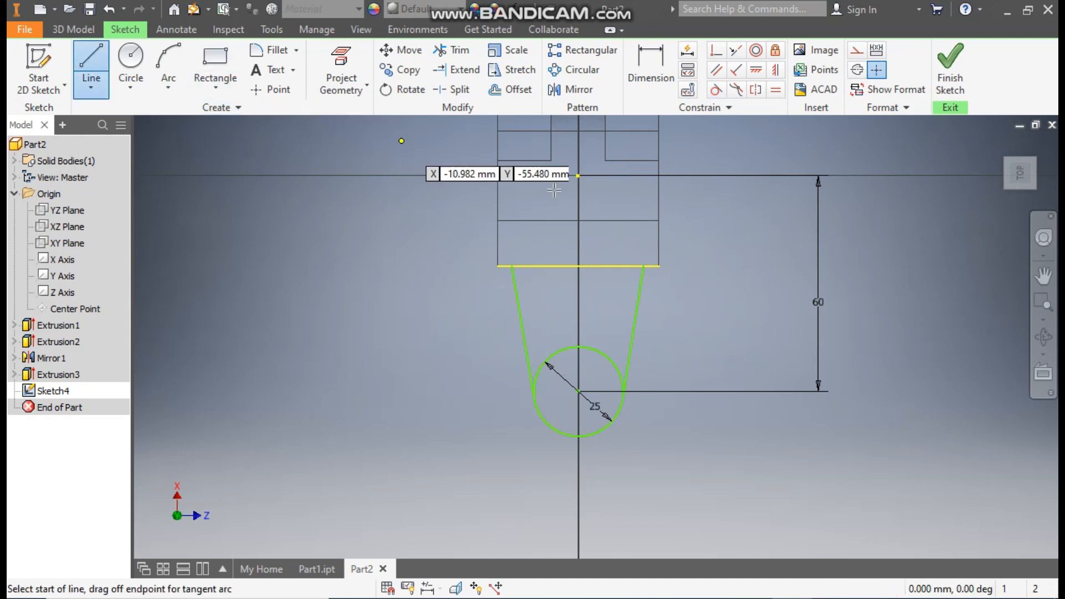
{"action": "left_click", "coordinate": [510, 266]}
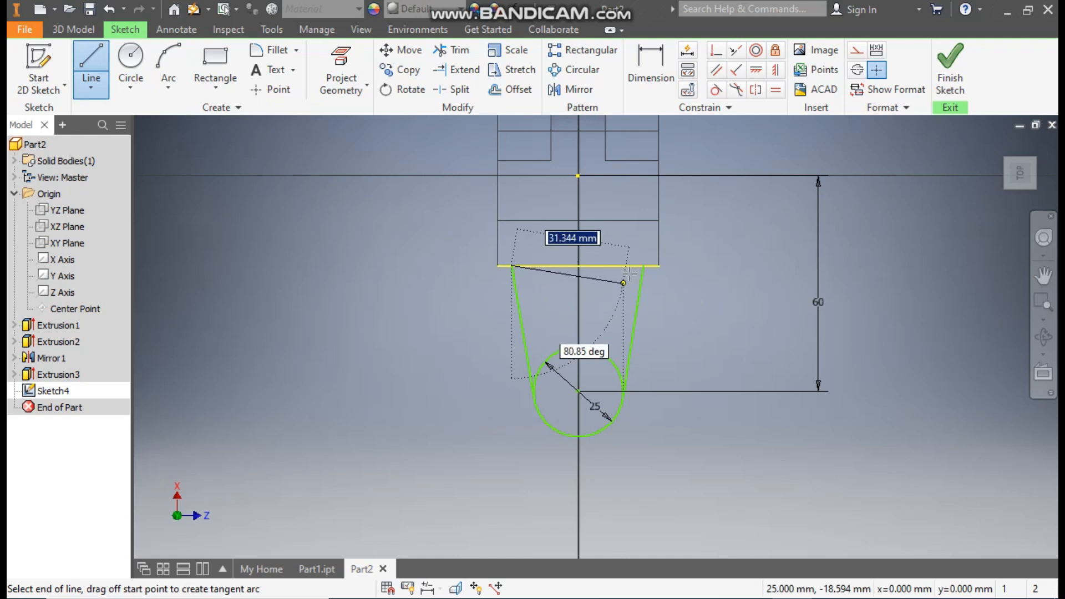
{"action": "left_click", "coordinate": [644, 266]}
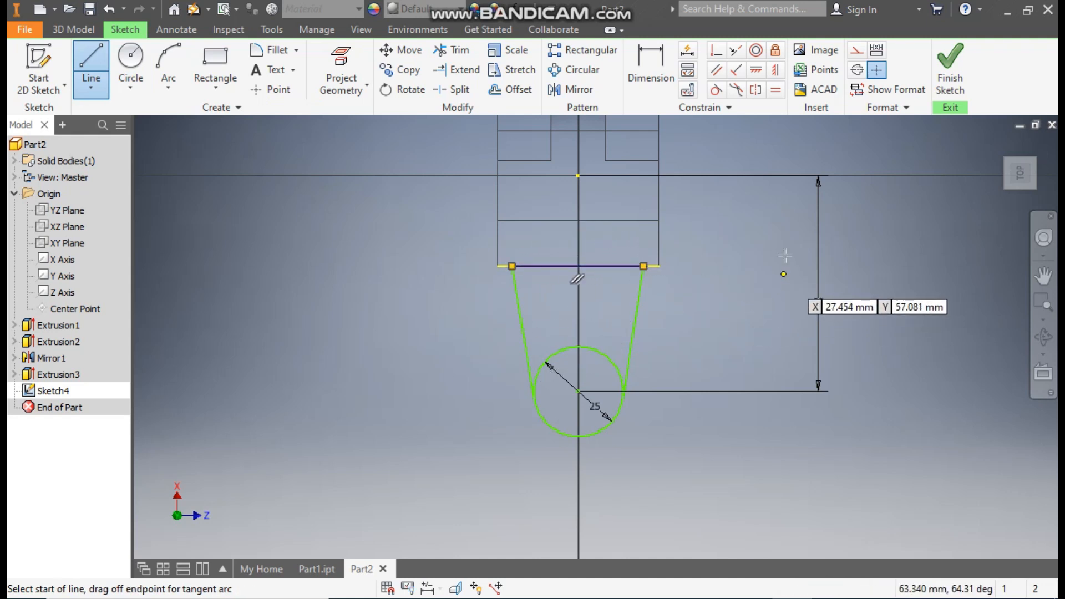
Dimension the upper end of each tapering line 5 mm inward from the adjacent hub side edge.
{"action": "left_click", "coordinate": [651, 69]}
{"action": "left_click", "coordinate": [660, 238]}
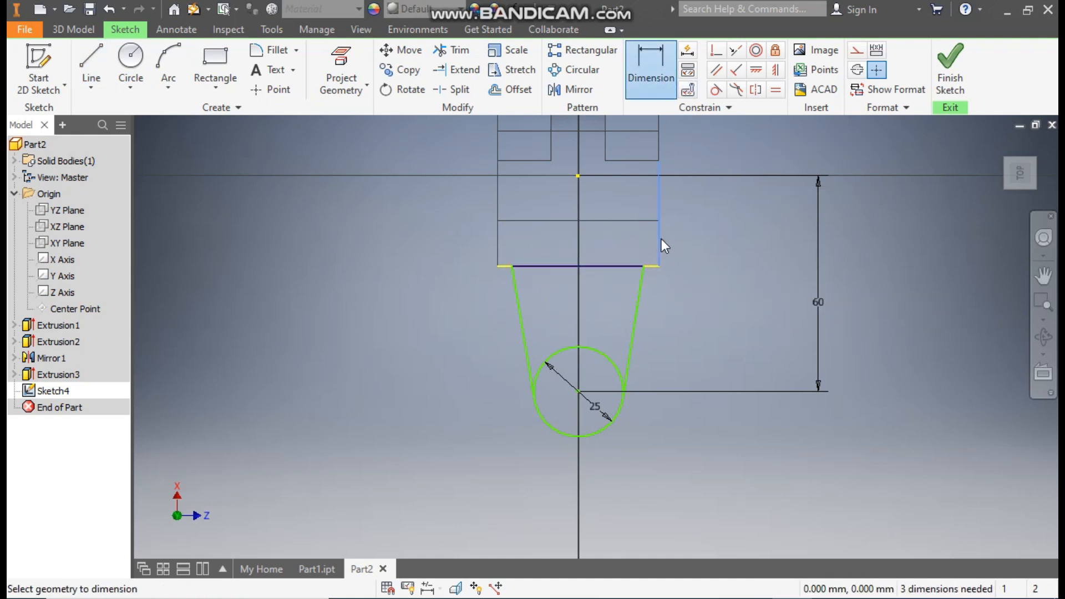
{"action": "left_click", "coordinate": [645, 267]}
{"action": "left_click", "coordinate": [657, 301]}
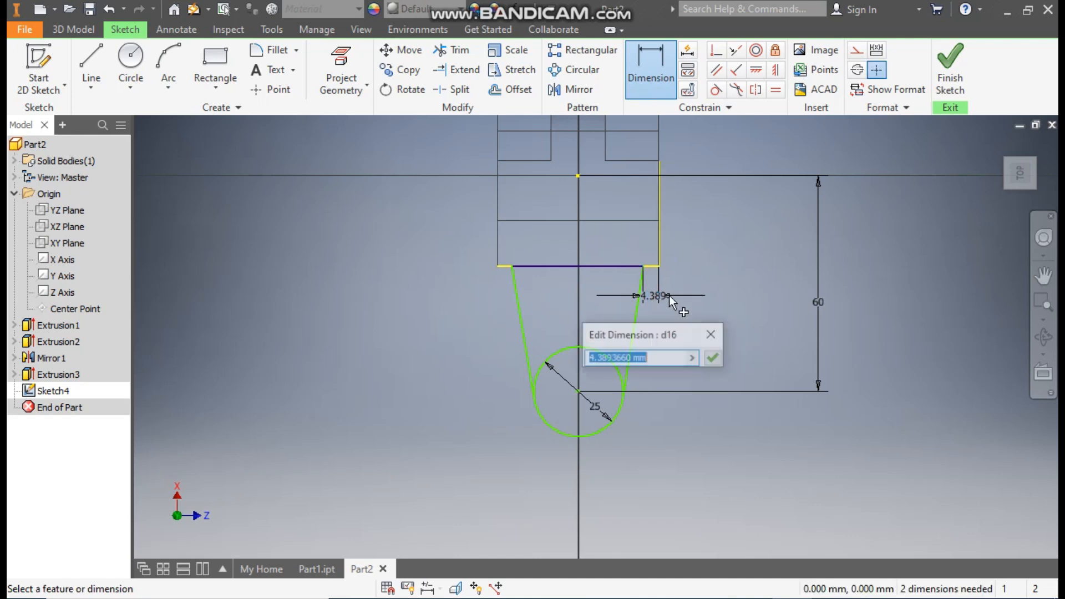
{"action": "type", "text": "5"}
{"action": "key", "text": "Return"}
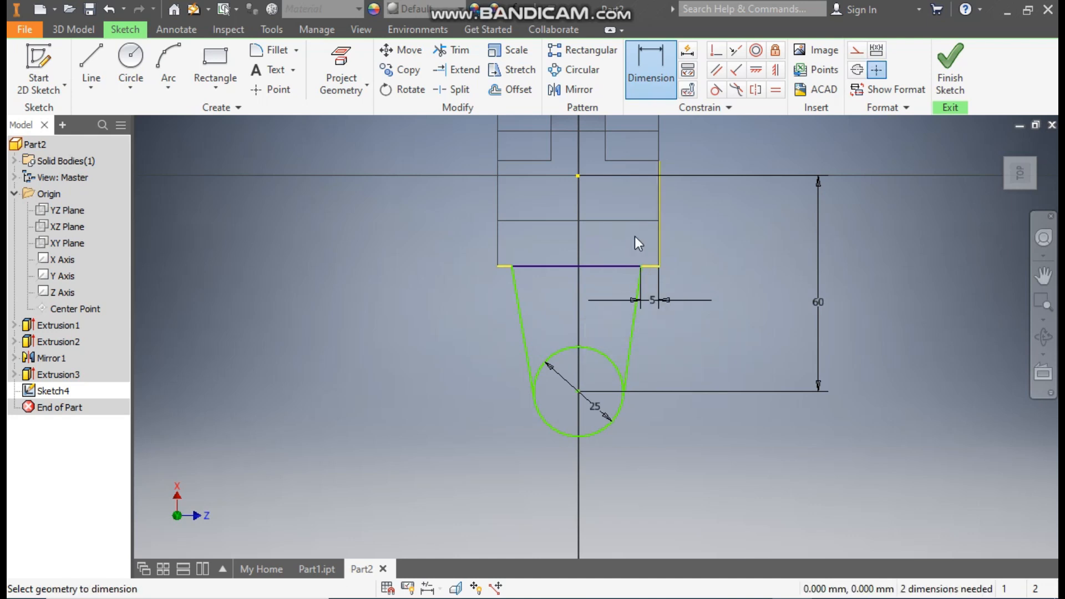
{"action": "left_click", "coordinate": [512, 268]}
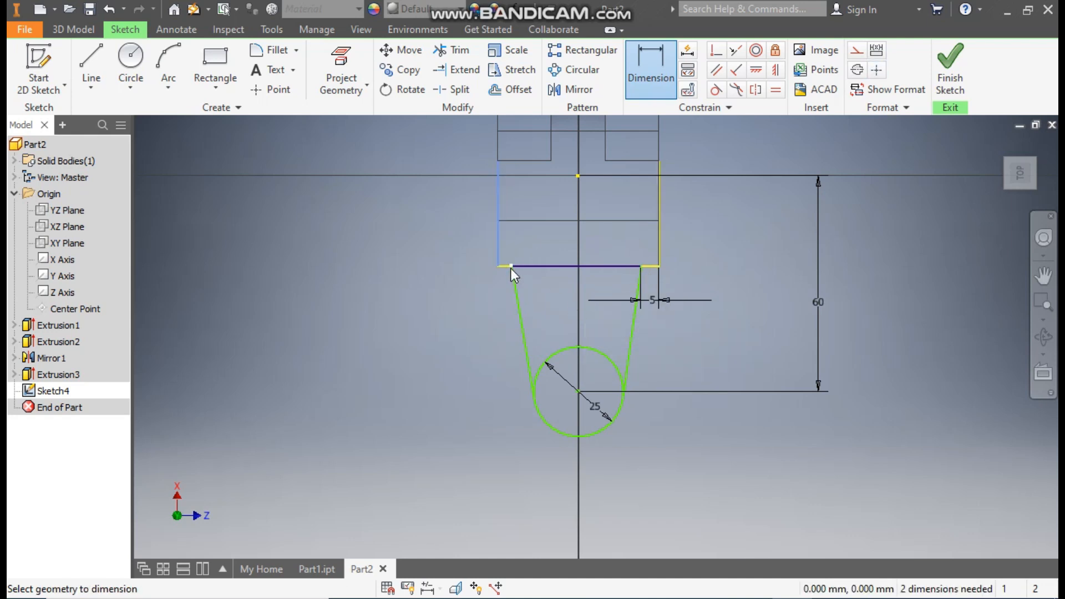
{"action": "left_click", "coordinate": [501, 301]}
{"action": "type", "text": "5"}
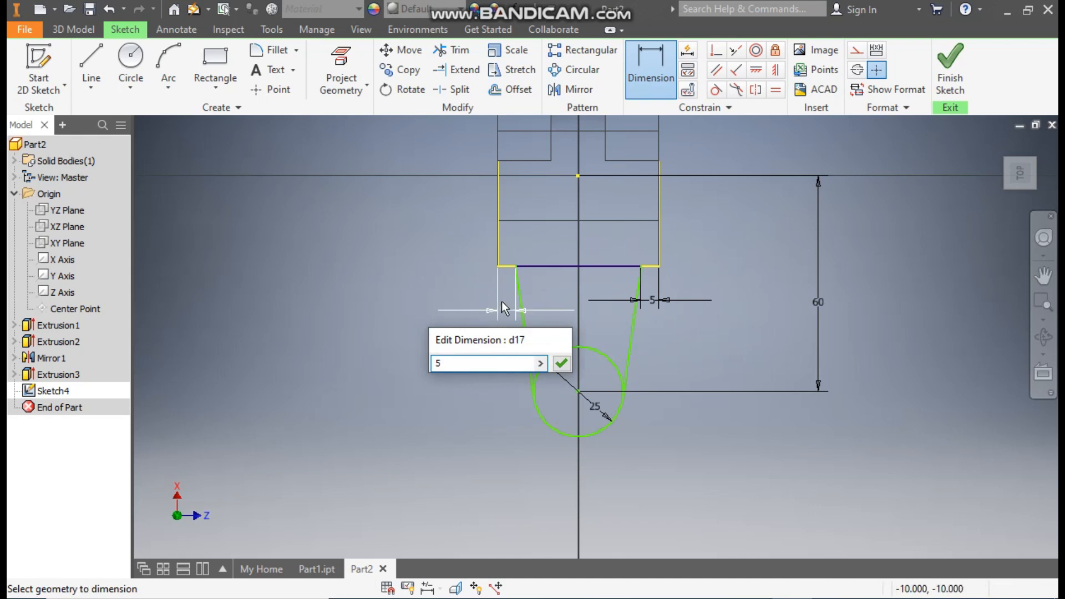
{"action": "key", "text": "Return"}
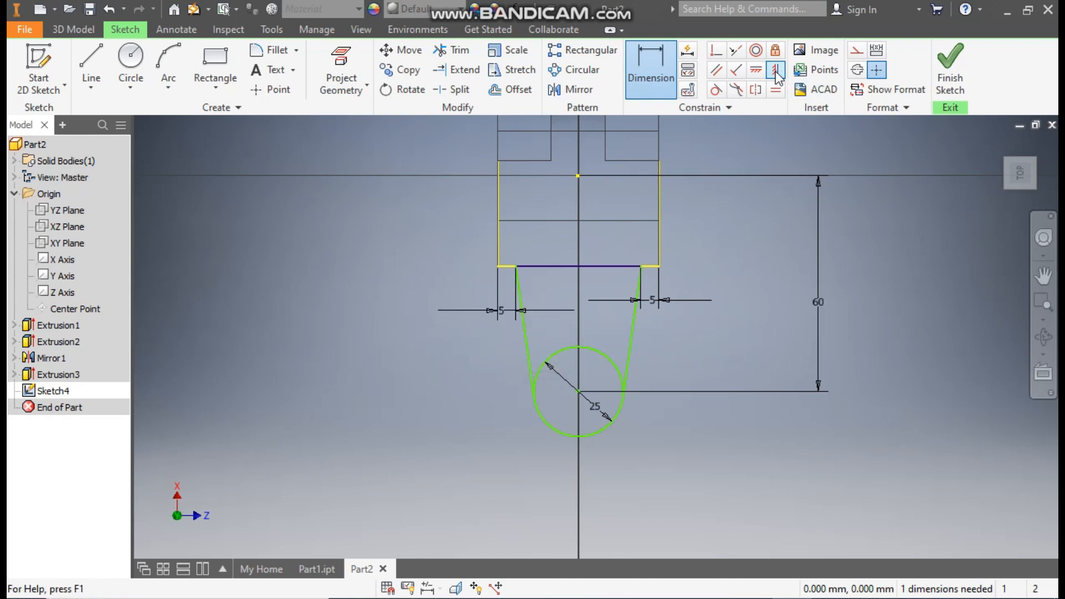
Apply a horizontal constraint between the origin and the circle's centre.
{"action": "left_click", "coordinate": [756, 70]}
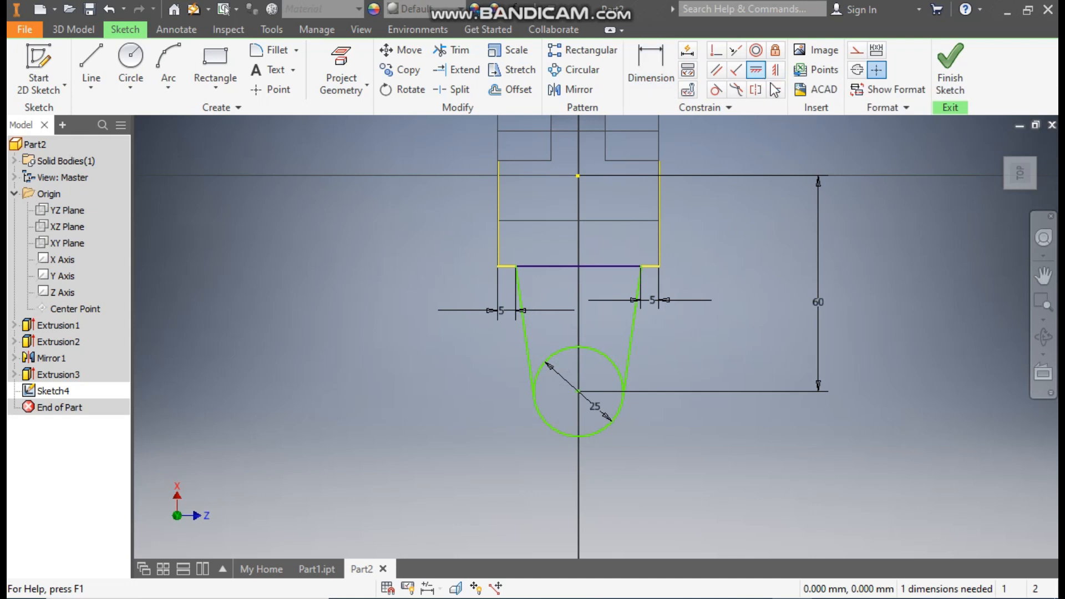
{"action": "left_click", "coordinate": [580, 176]}
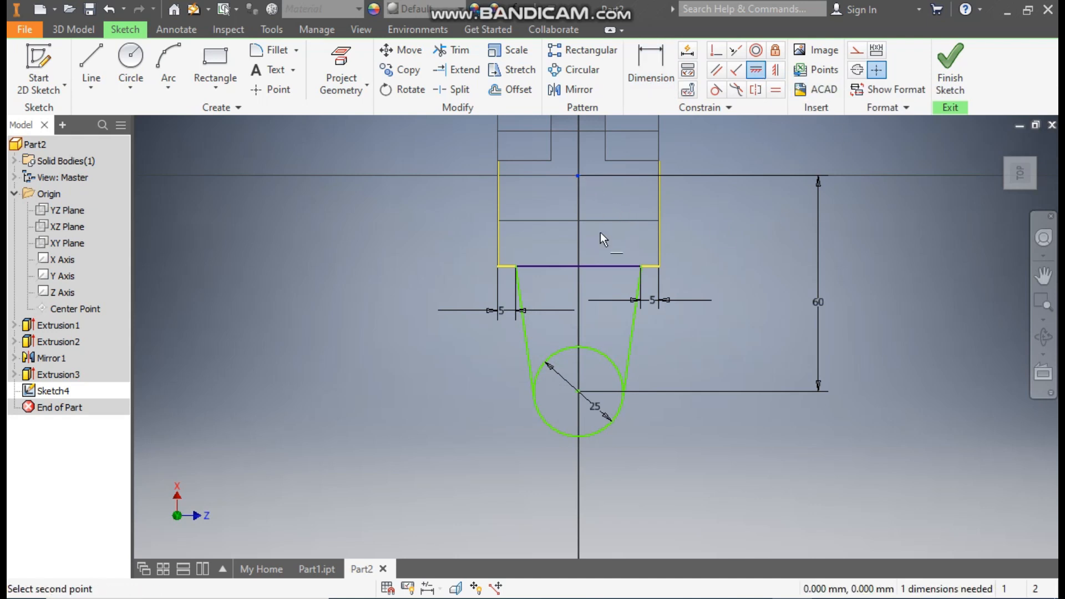
{"action": "left_click", "coordinate": [577, 391]}
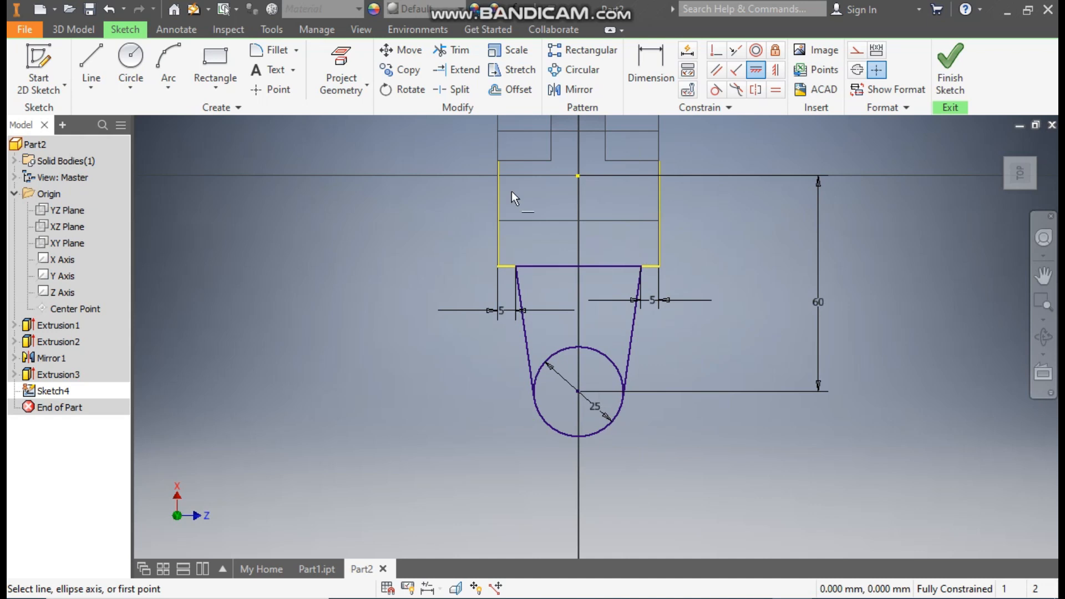
Trim away the circle's inner arc between the tapering lines and finish the sketch.
{"action": "left_click", "coordinate": [451, 53]}
{"action": "left_click", "coordinate": [606, 355]}
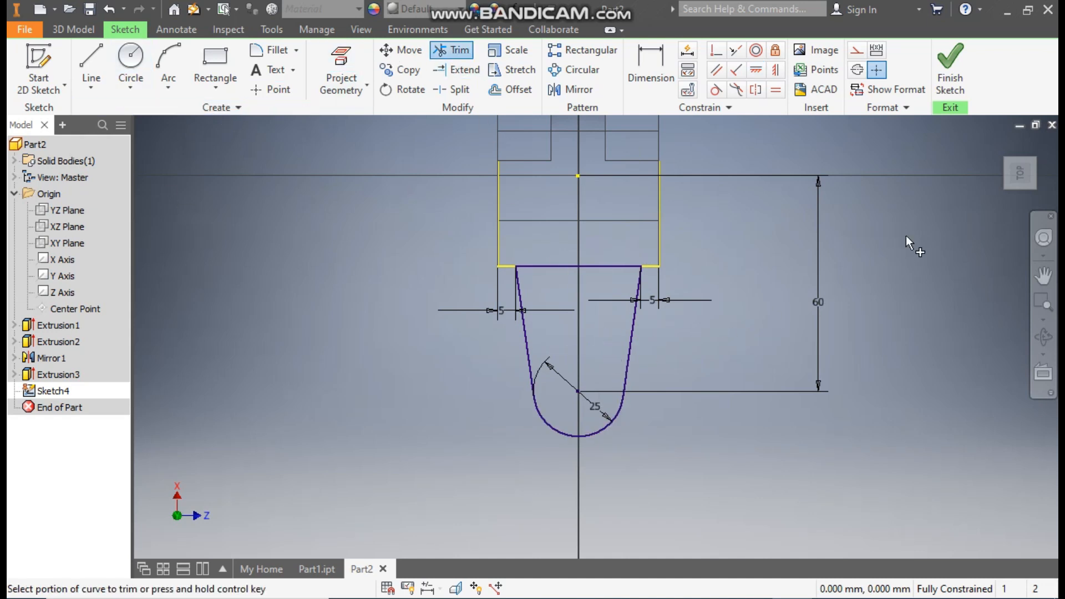
{"action": "left_click", "coordinate": [950, 63]}
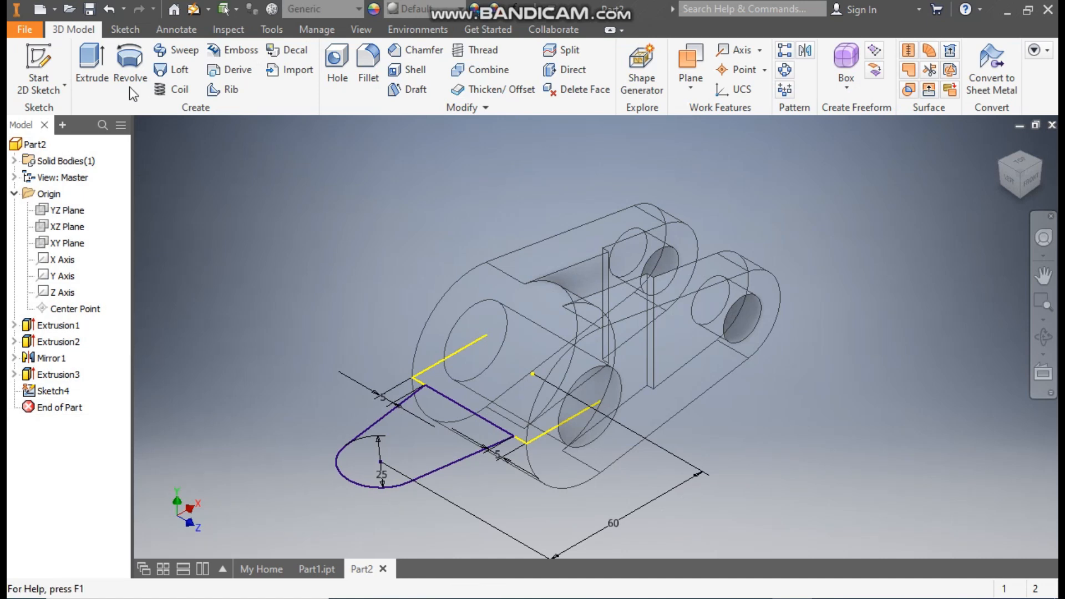
{"action": "left_click", "coordinate": [90, 62]}
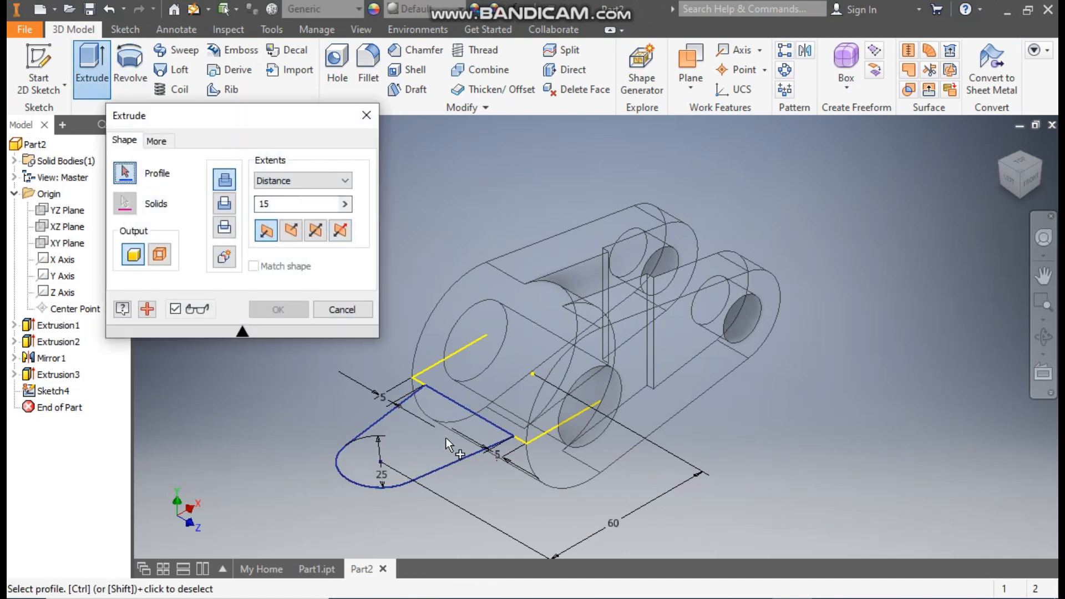
{"action": "left_click", "coordinate": [447, 438]}
{"action": "middle_click_drag", "start_coordinate": [448, 440], "coordinate": [494, 439]}
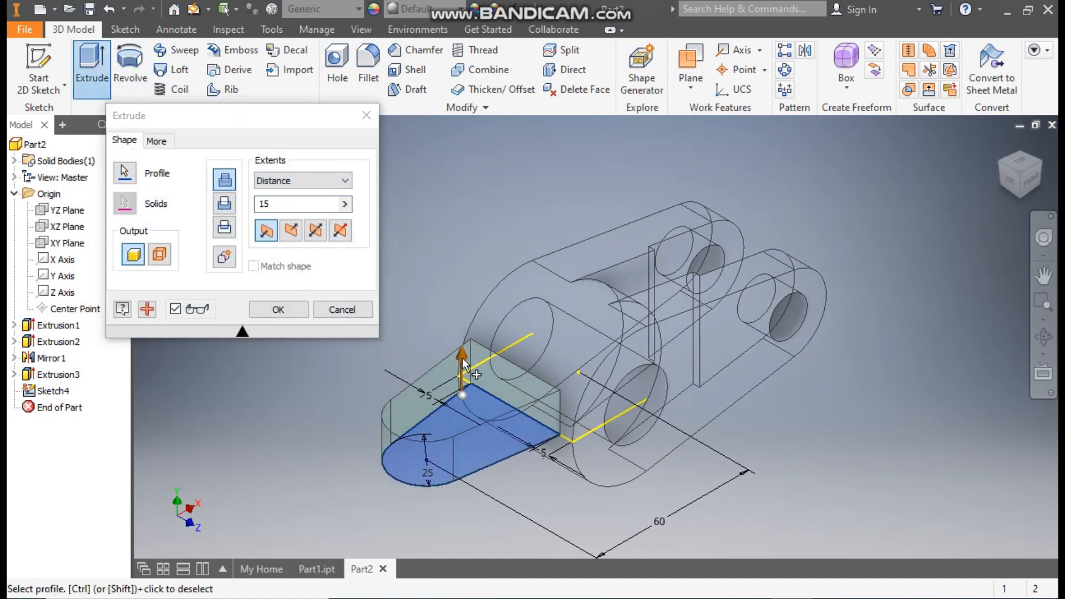
{"action": "left_click", "coordinate": [342, 310]}
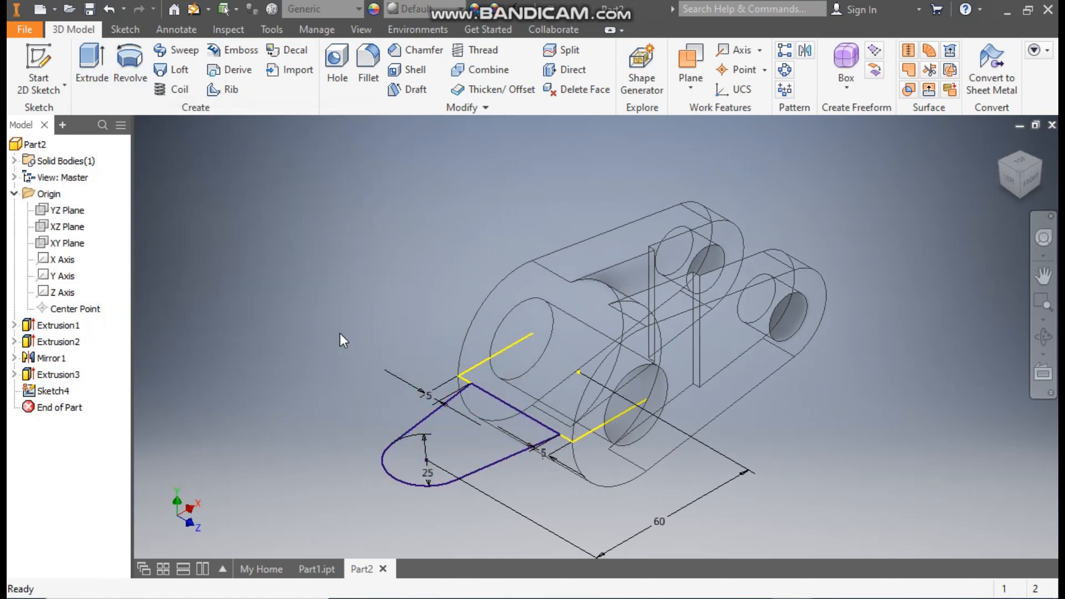
Reopen the tapered profile's sketch and draw a two-point rectangle about 5.6 mm high from its wide end into the hub.
{"action": "double_click", "coordinate": [60, 393]}
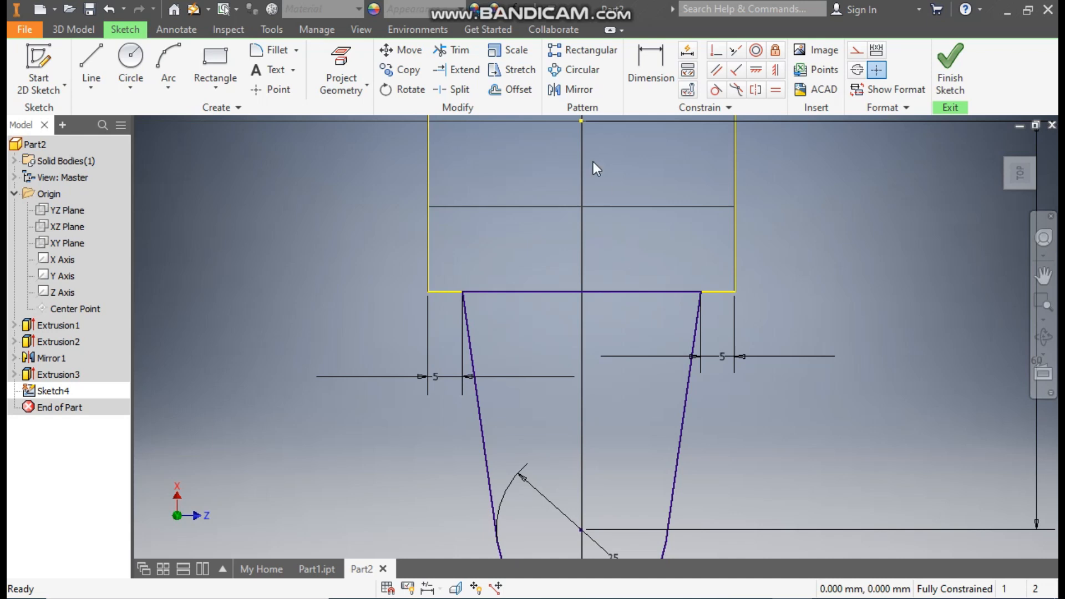
{"action": "left_click", "coordinate": [214, 88]}
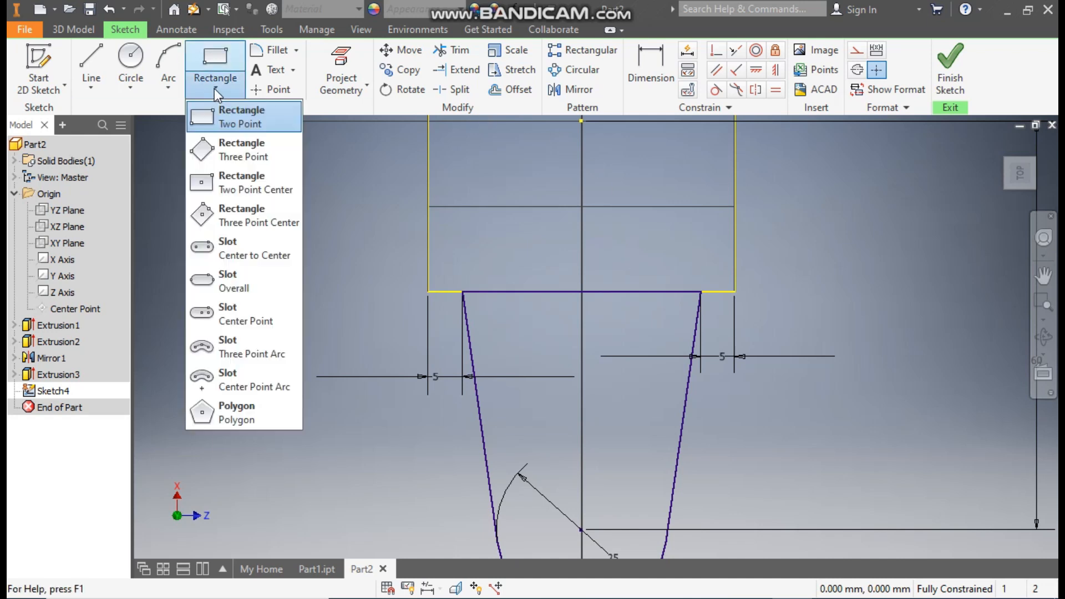
{"action": "left_click", "coordinate": [239, 123]}
{"action": "left_click", "coordinate": [462, 291]}
{"action": "left_click", "coordinate": [701, 253]}
Dimension the rectangle's height as 2.5 mm.
{"action": "left_click", "coordinate": [650, 61]}
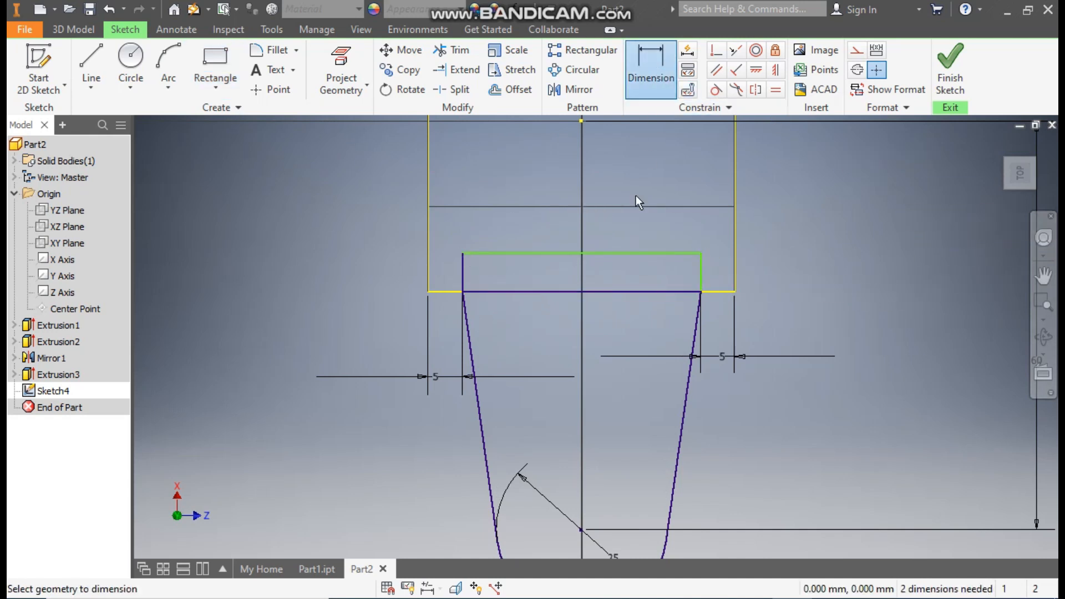
{"action": "left_click", "coordinate": [462, 265]}
{"action": "left_click", "coordinate": [490, 275]}
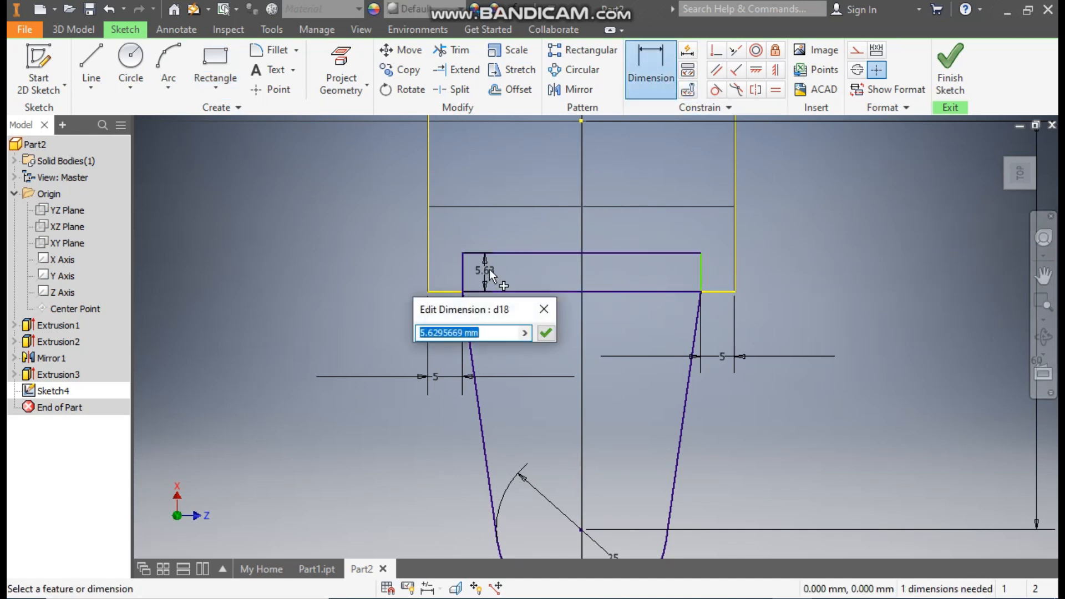
{"action": "type", "text": "2.5"}
{"action": "key", "text": "Return"}
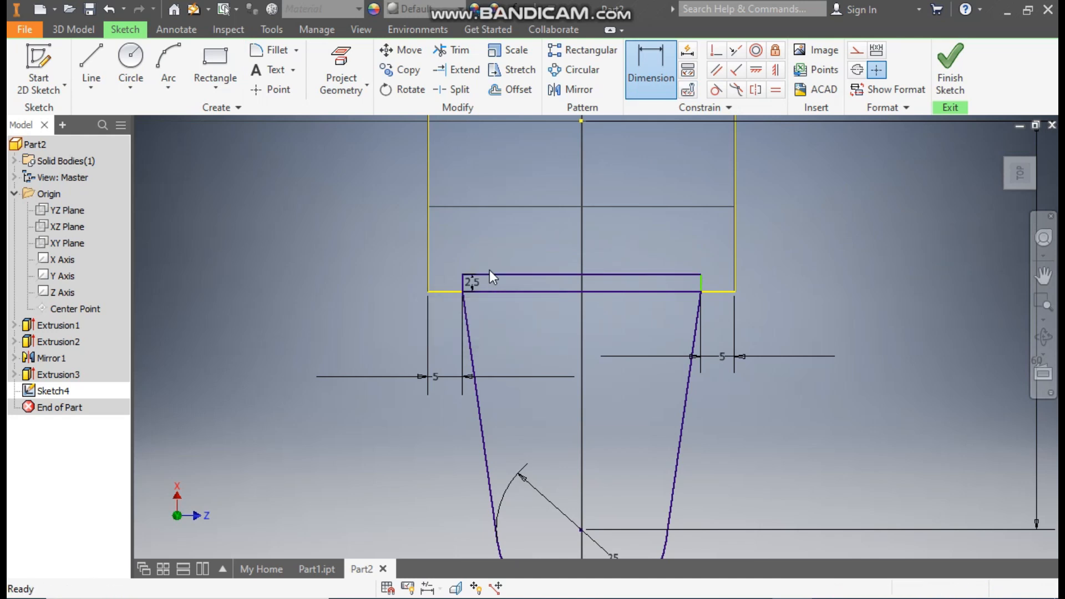
Make the rectangle's loose lower corner coincident with the tapered profile's adjacent corner.
{"action": "key", "text": "Escape"}
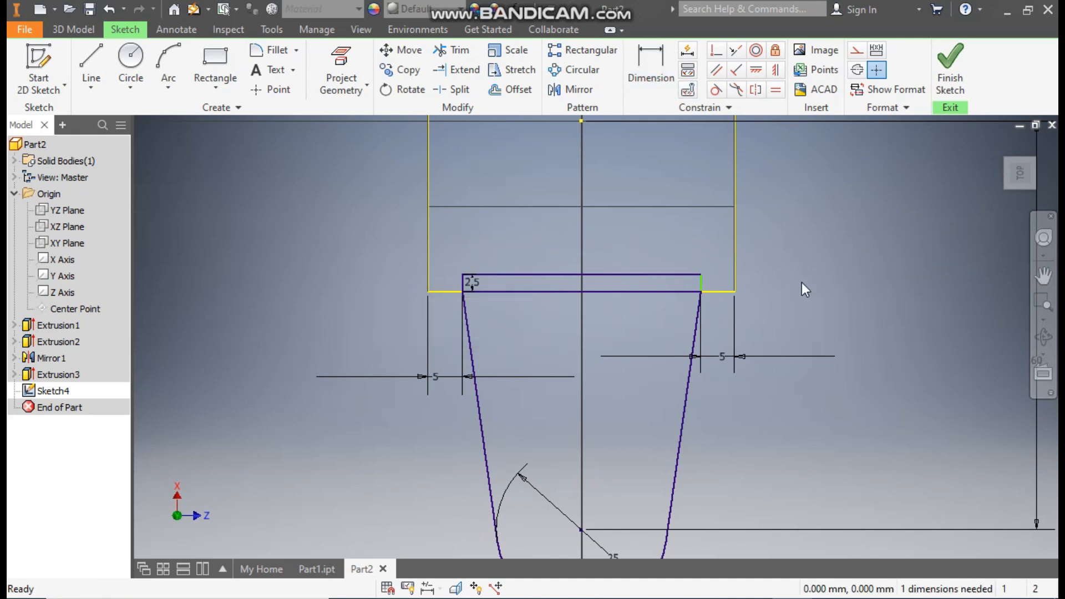
{"action": "left_click_drag", "start_coordinate": [701, 283], "coordinate": [665, 283]}
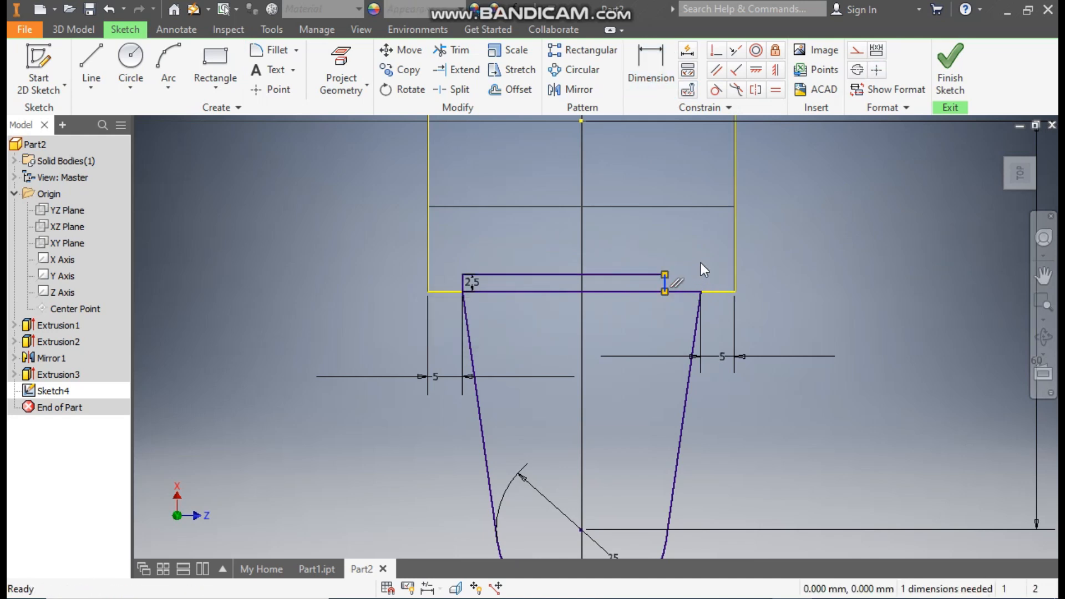
{"action": "left_click", "coordinate": [715, 52]}
{"action": "left_click", "coordinate": [701, 291]}
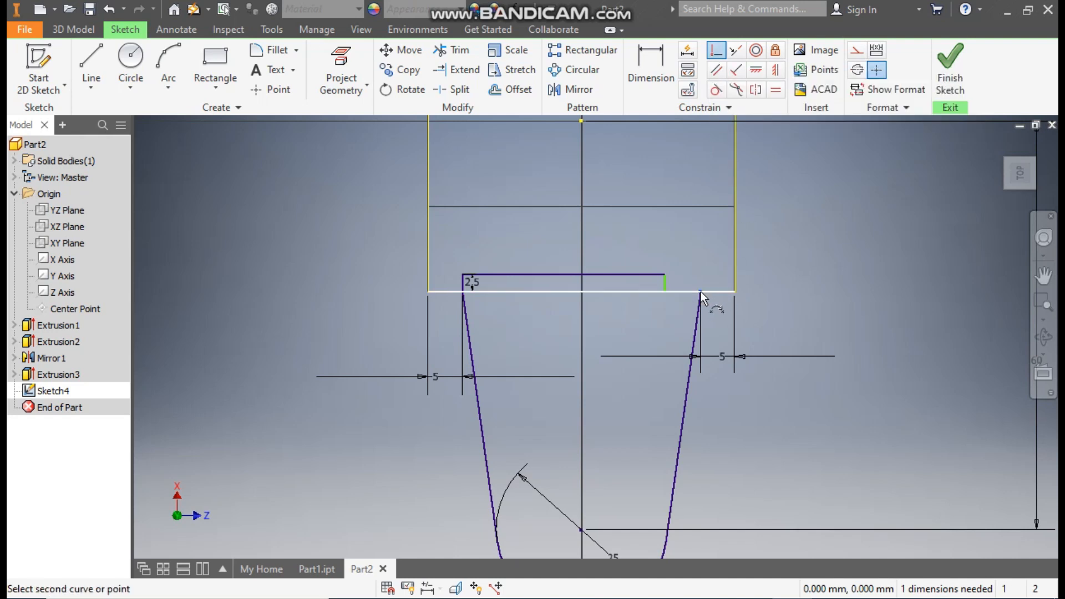
{"action": "left_click", "coordinate": [667, 291]}
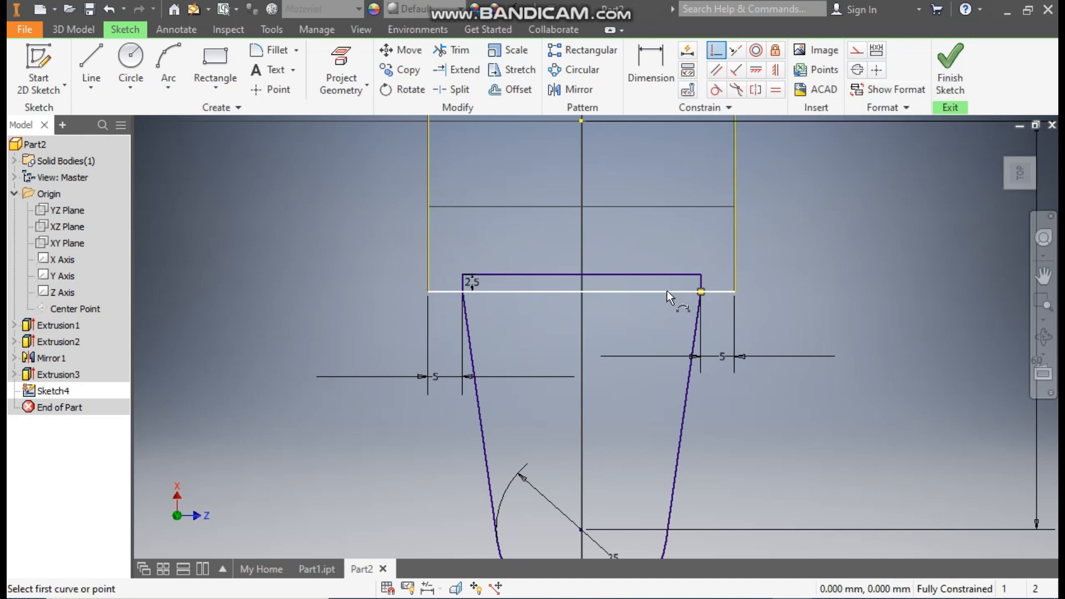
{"action": "key", "text": "Escape"}
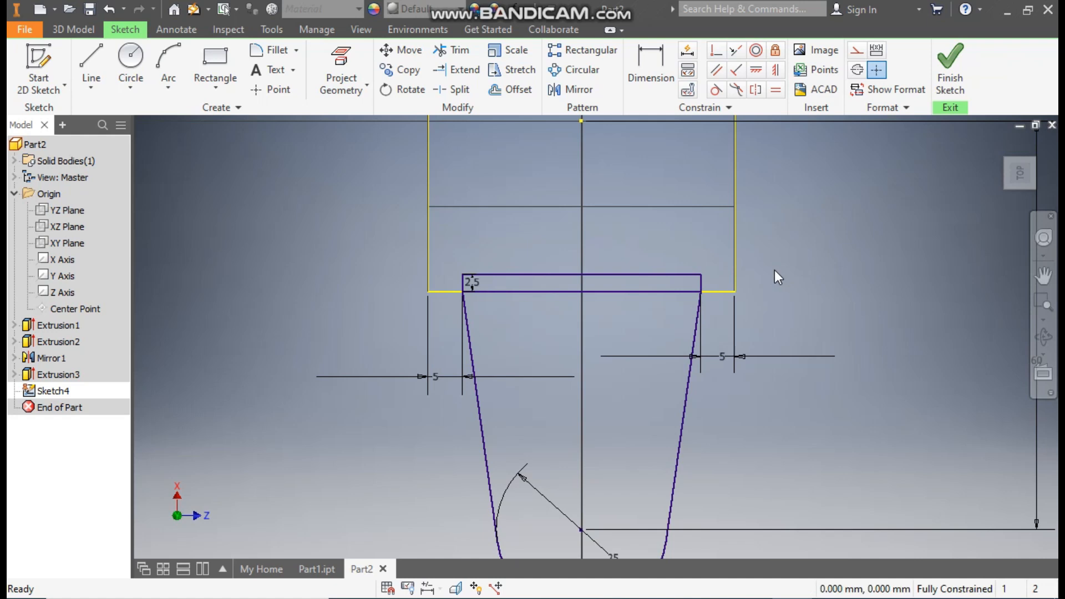
Convert the line shared by the rectangle and the tapered profile to construction geometry and finish the sketch.
{"action": "left_click", "coordinate": [635, 291]}
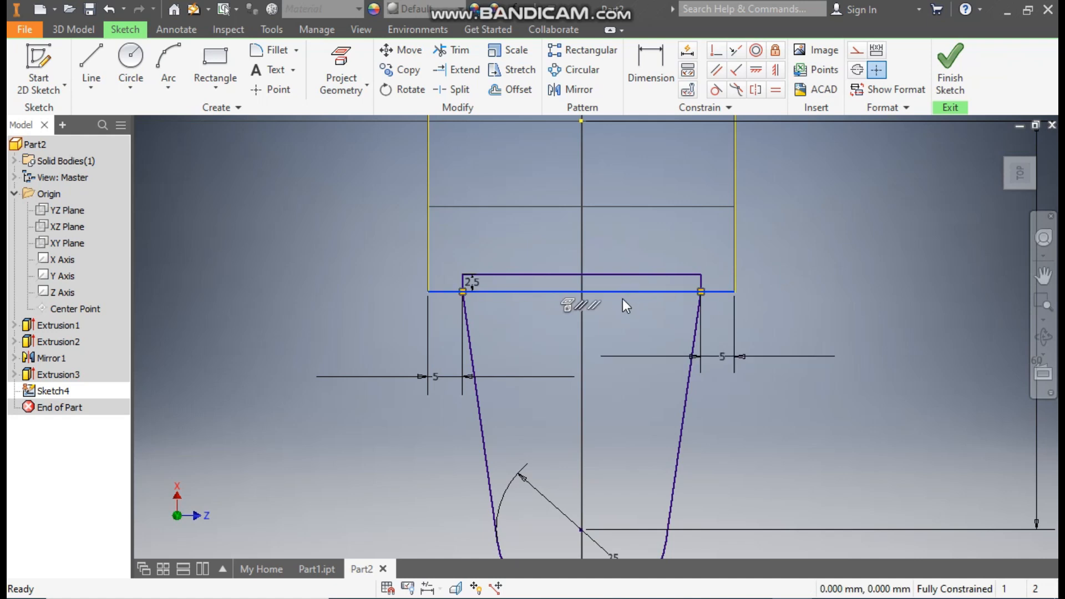
{"action": "left_click", "coordinate": [856, 50]}
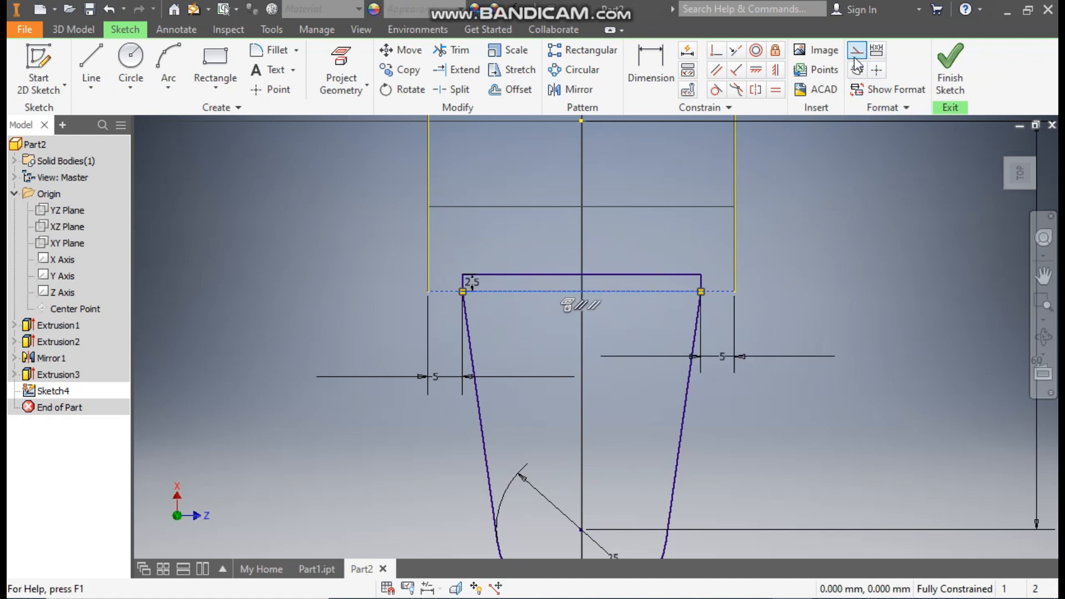
{"action": "left_click", "coordinate": [876, 290]}
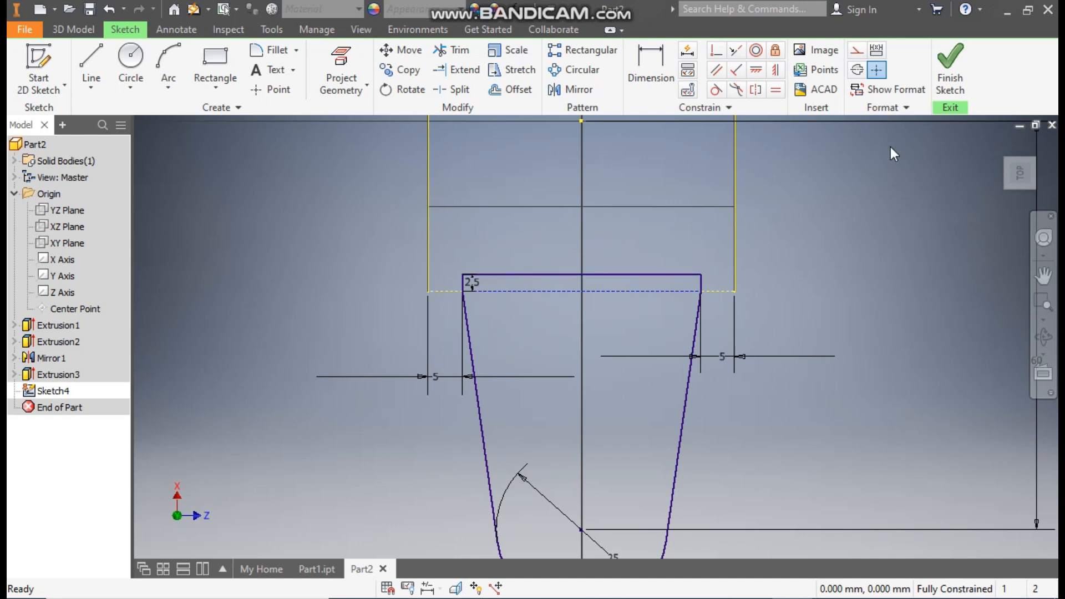
{"action": "left_click", "coordinate": [949, 76]}
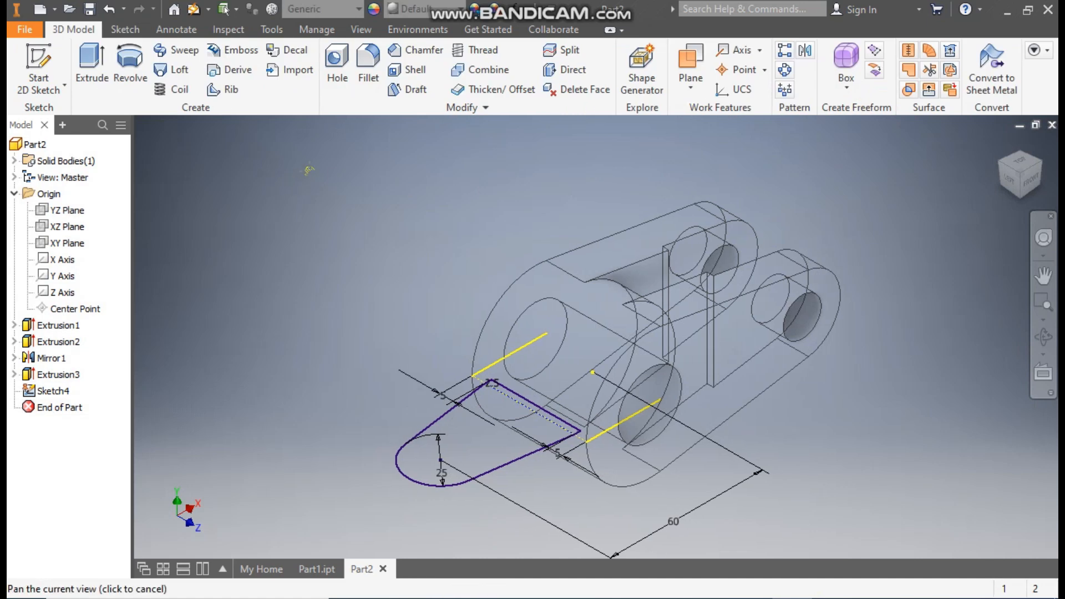
Extrude the tapered profile with its rectangular extension 10 mm symmetrically about the sketch plane, joining it to the hub.
{"action": "left_click", "coordinate": [105, 95]}
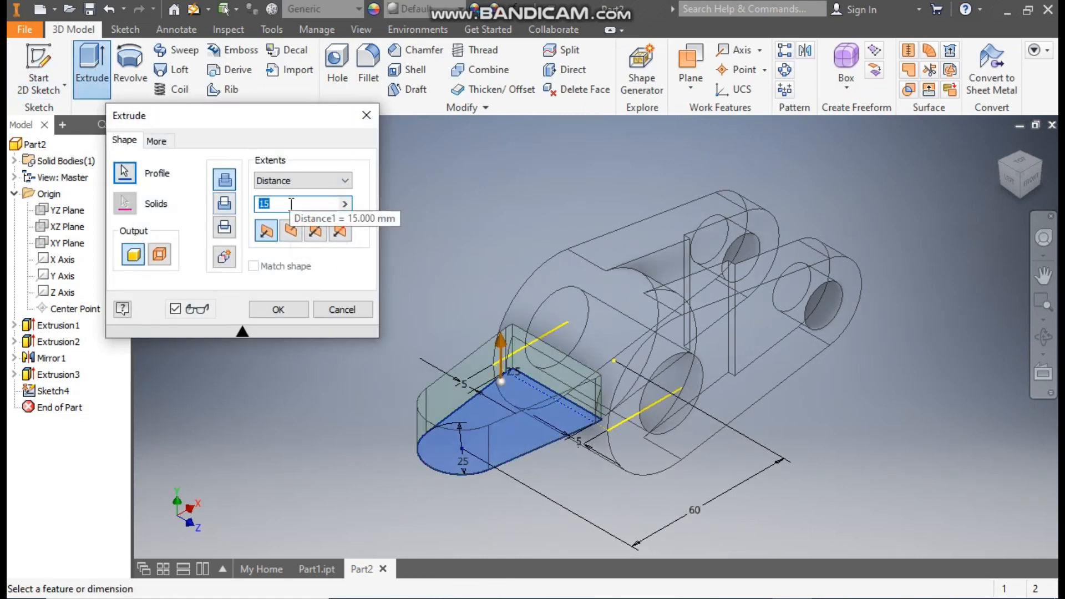
{"action": "left_click", "coordinate": [316, 232]}
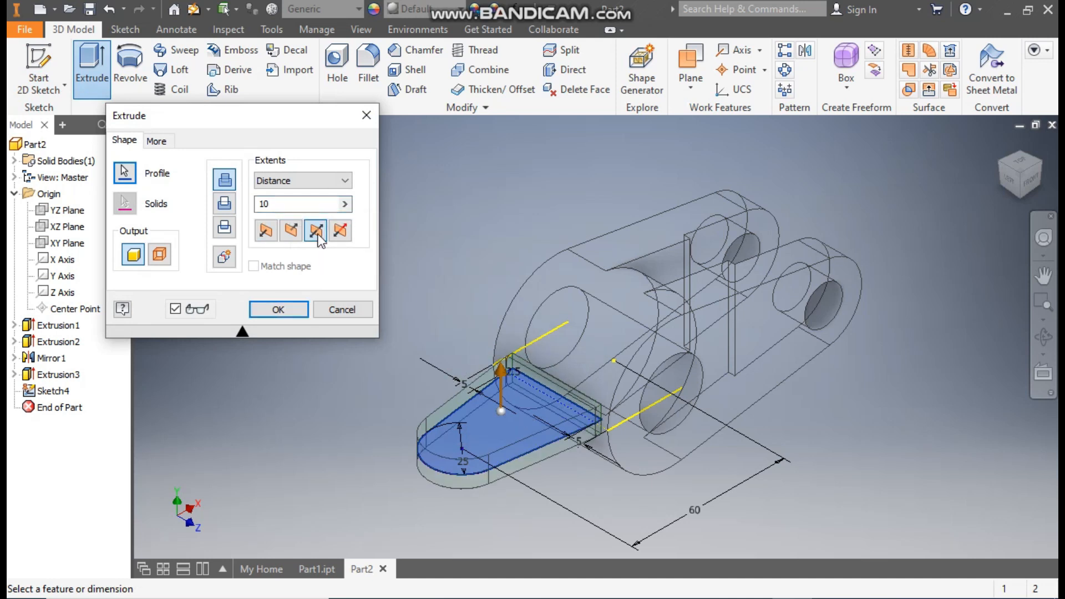
{"action": "left_click", "coordinate": [278, 309]}
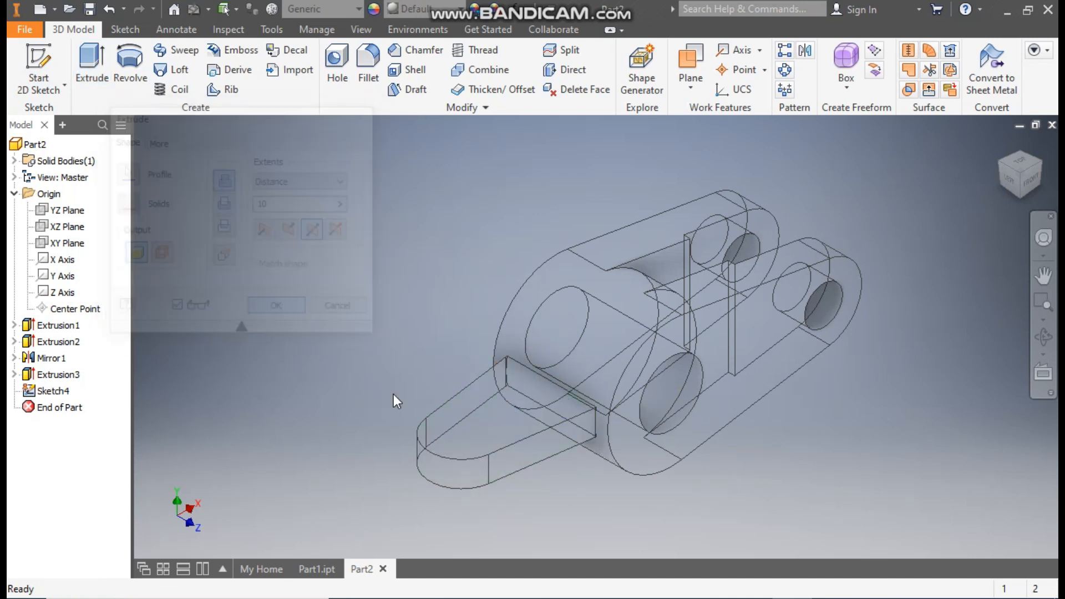
Set the model's visual style to Shaded with Edges.
{"action": "scroll", "coordinate": [547, 474], "scroll_direction": "up", "scroll_amount": 5}
{"action": "scroll", "coordinate": [652, 311], "scroll_direction": "down", "scroll_amount": 5}
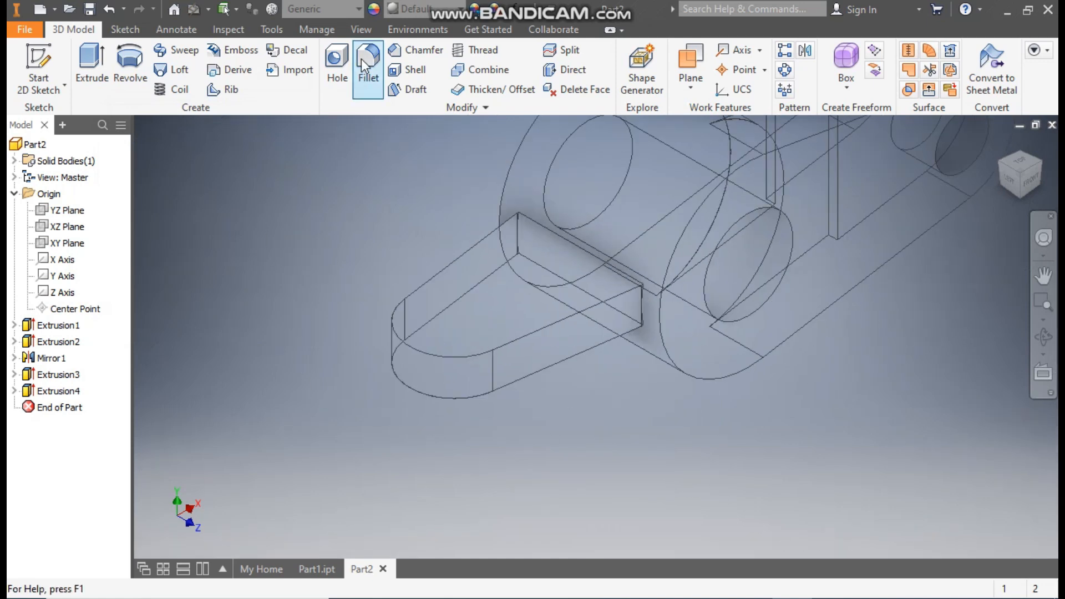
{"action": "left_click", "coordinate": [361, 31]}
{"action": "left_click", "coordinate": [194, 77]}
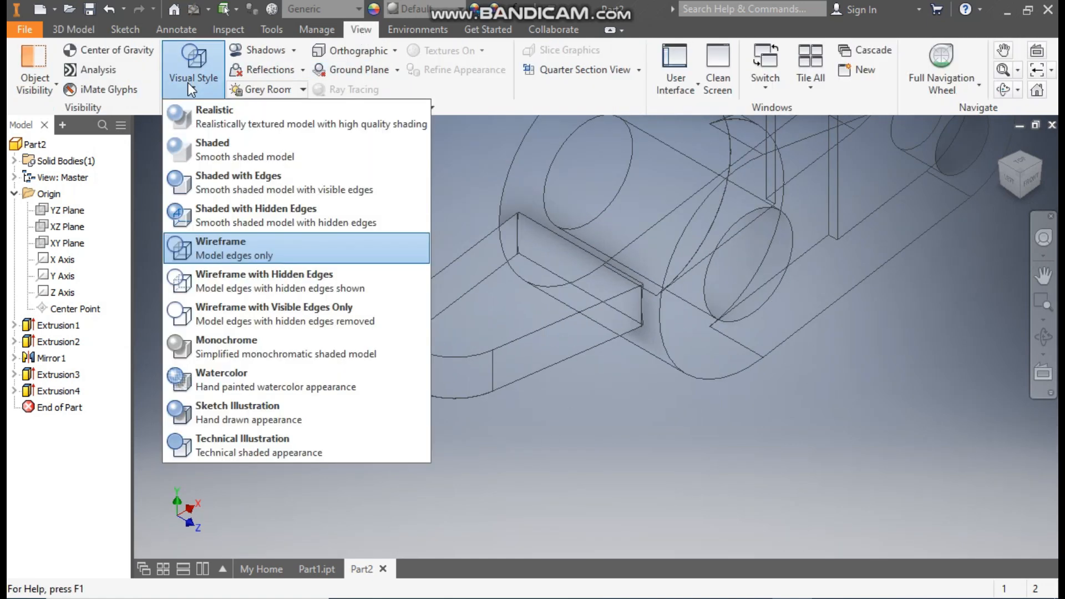
{"action": "left_click", "coordinate": [220, 174]}
Sketch a 25 mm circle on the tapered arm's upper face, centred on its rounded end and matching its edge, and finish the sketch.
{"action": "scroll", "coordinate": [641, 311], "scroll_direction": "up", "scroll_amount": 5}
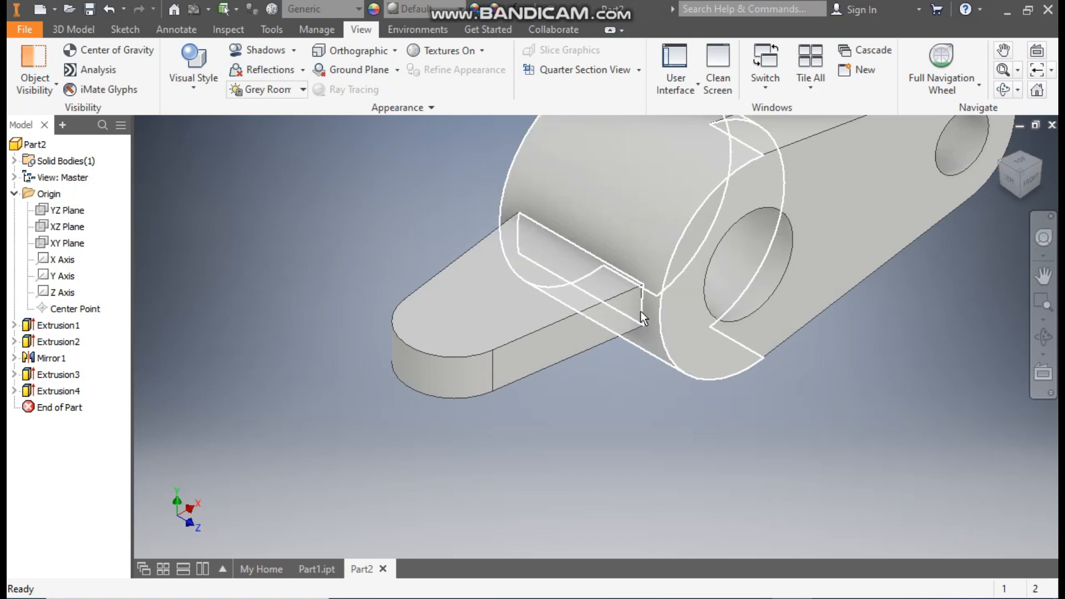
{"action": "scroll", "coordinate": [835, 314], "scroll_direction": "down", "scroll_amount": 4}
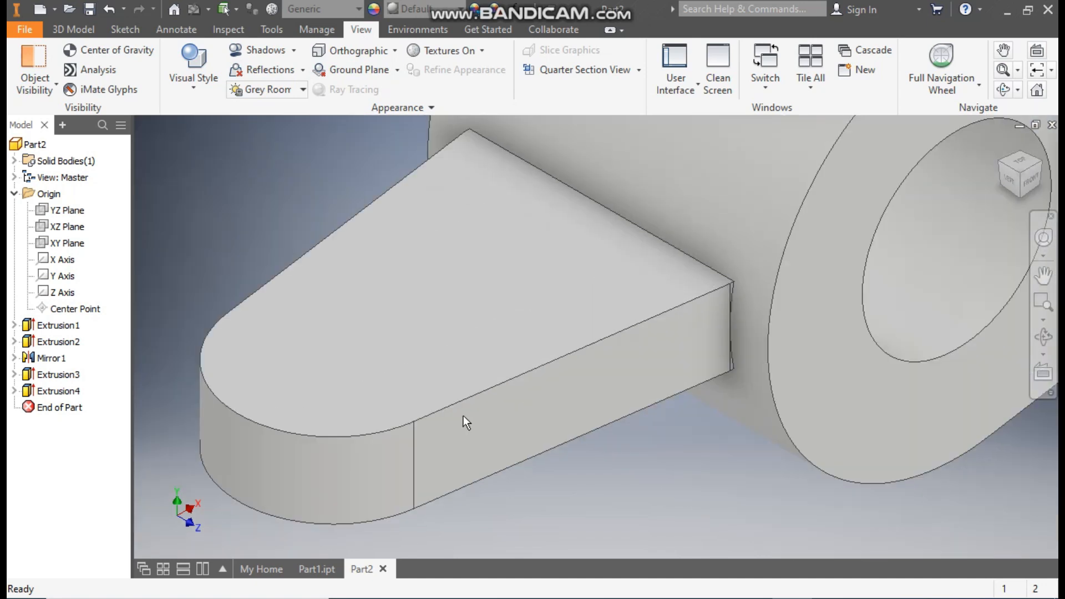
{"action": "middle_click_drag", "start_coordinate": [152, 191], "coordinate": [258, 152]}
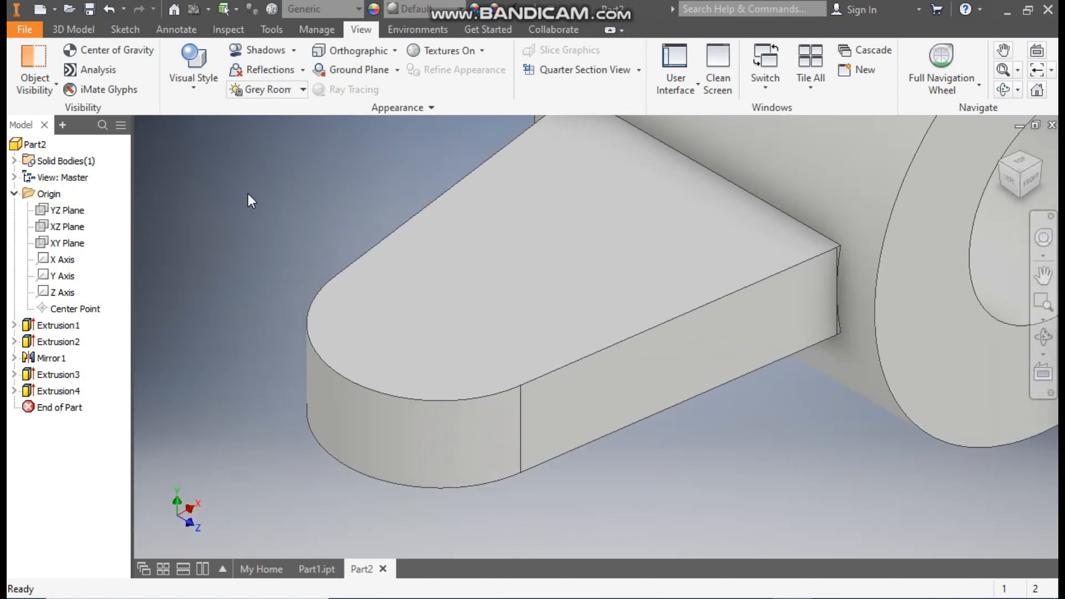
{"action": "left_click", "coordinate": [66, 32]}
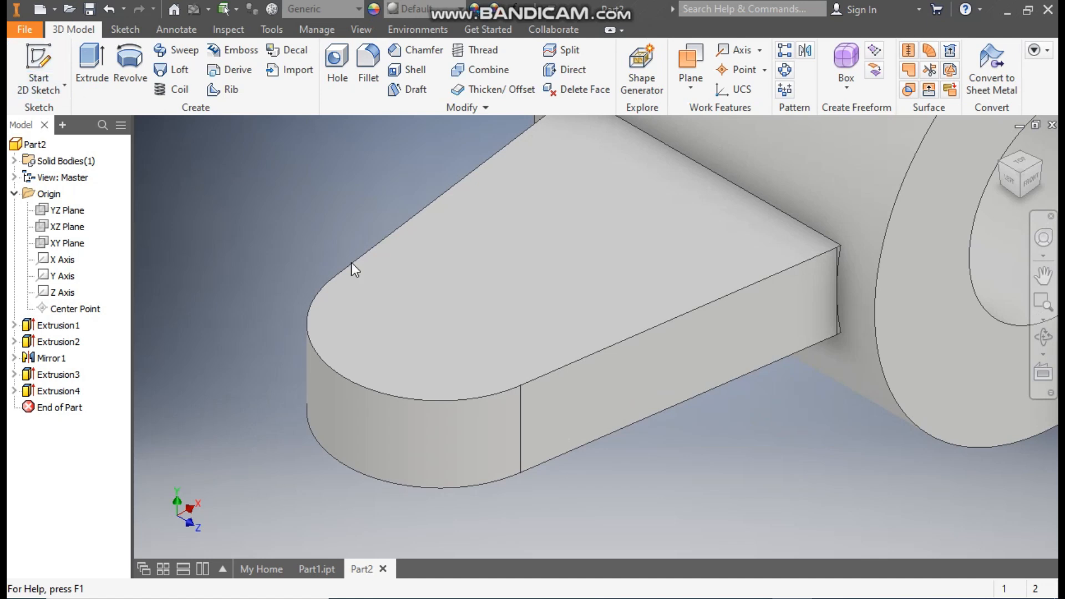
{"action": "left_click", "coordinate": [561, 260]}
{"action": "left_click", "coordinate": [686, 250]}
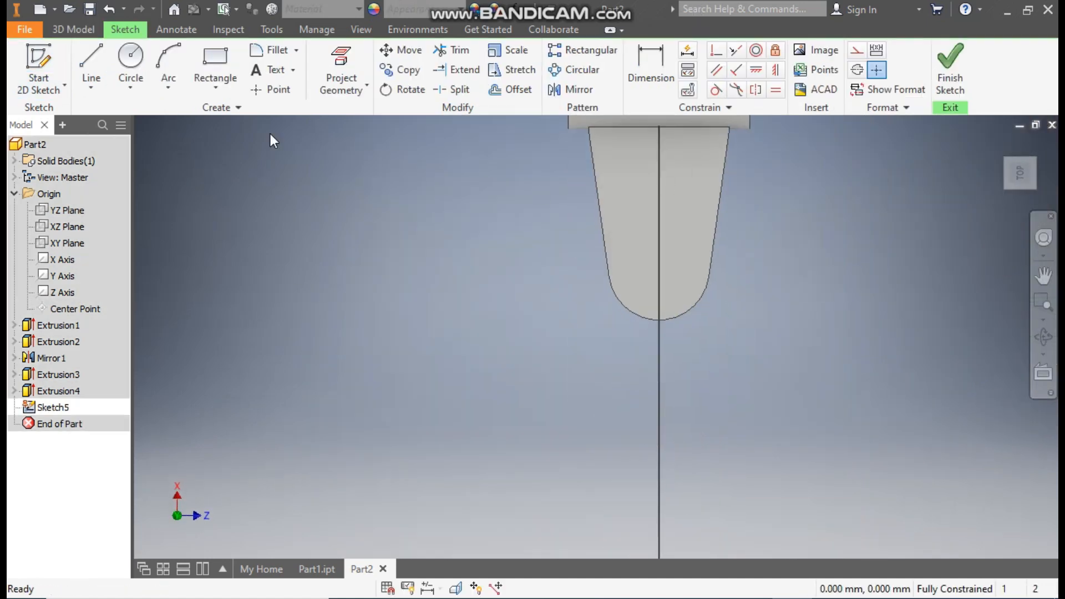
{"action": "left_click", "coordinate": [132, 54]}
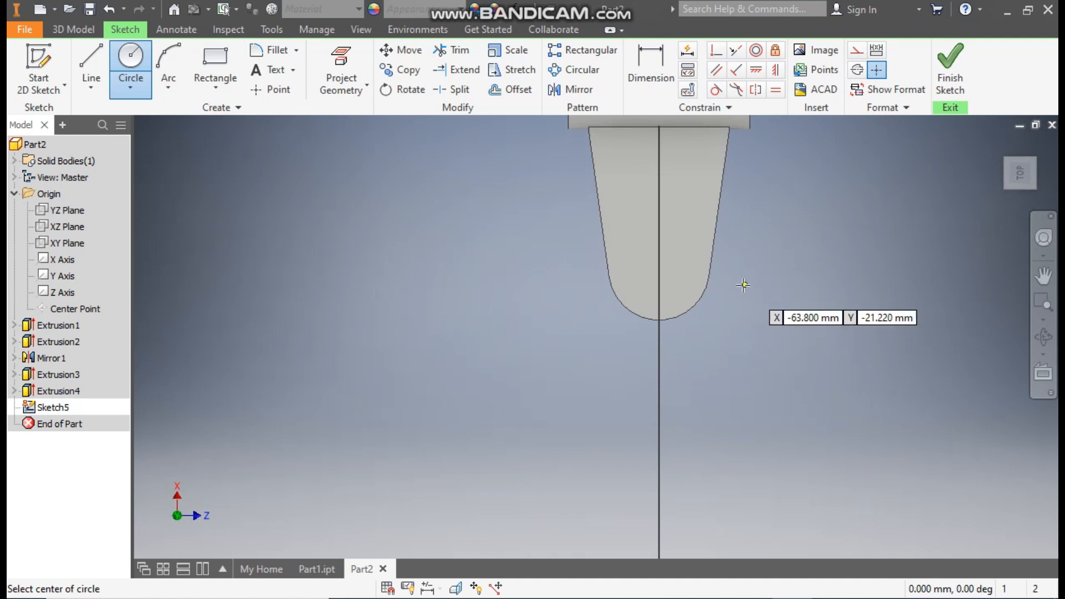
{"action": "scroll", "coordinate": [743, 281], "scroll_direction": "up", "scroll_amount": 2}
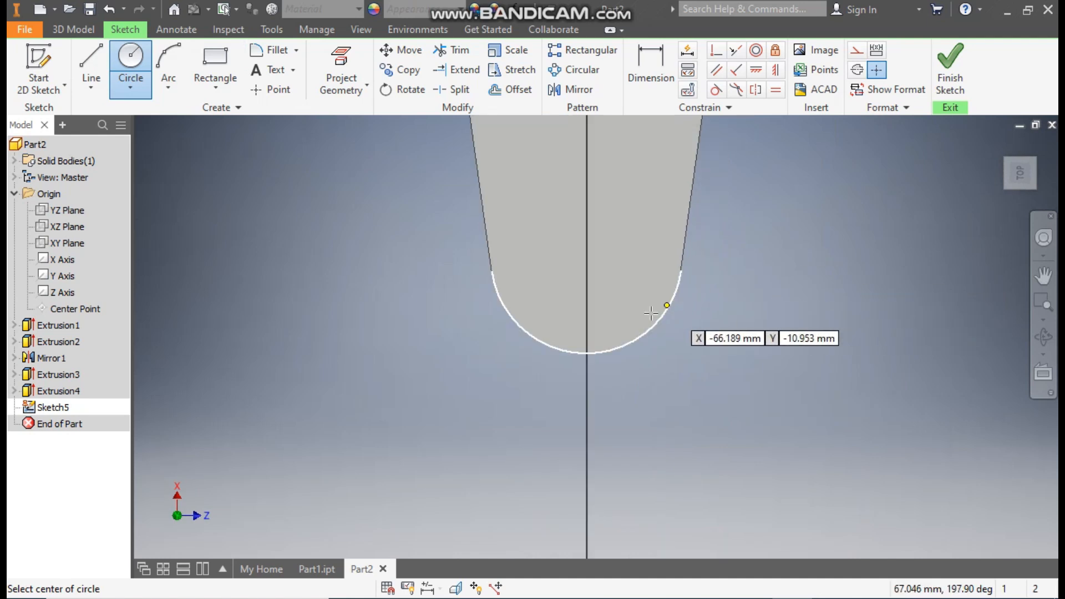
{"action": "left_click", "coordinate": [586, 257]}
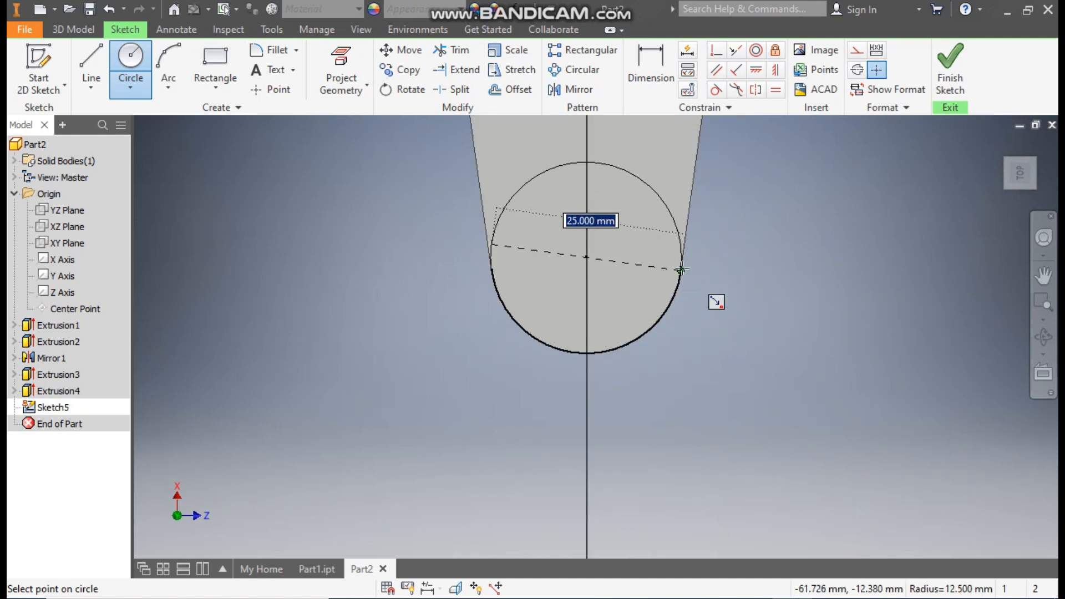
{"action": "left_click", "coordinate": [681, 270]}
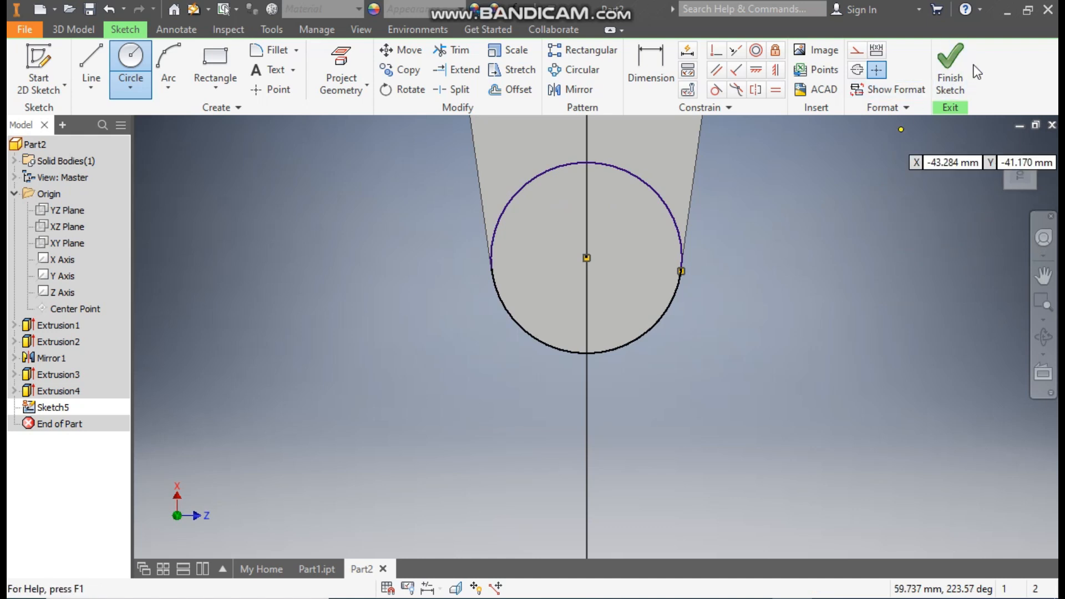
{"action": "left_click", "coordinate": [951, 65]}
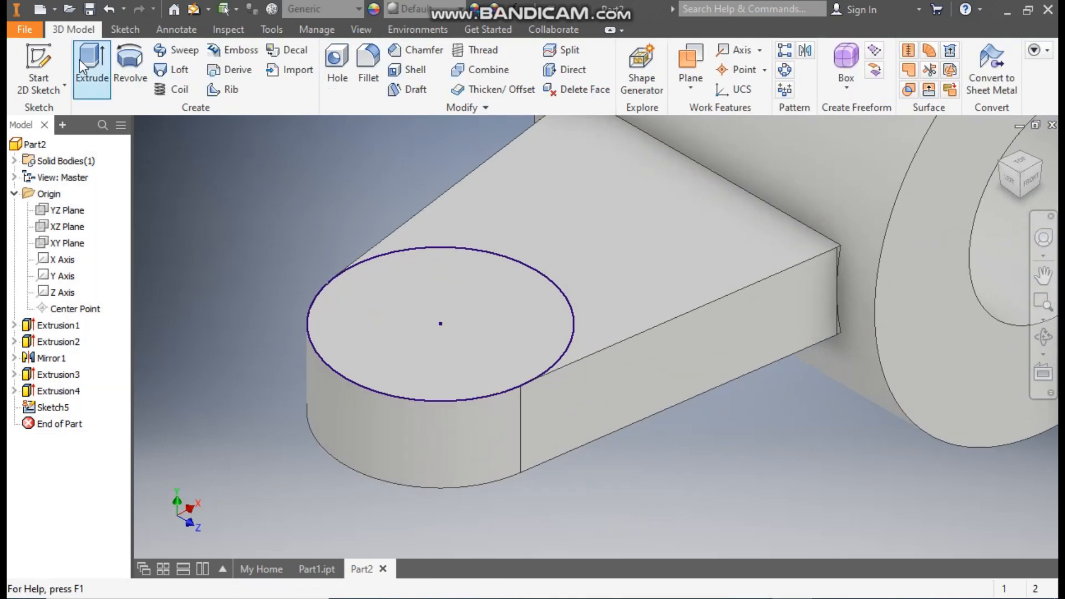
Extrude the circle on the rounded end 10 mm upward as a joined cylindrical boss.
{"action": "left_click", "coordinate": [82, 66]}
{"action": "scroll", "coordinate": [685, 307], "scroll_direction": "up", "scroll_amount": 3}
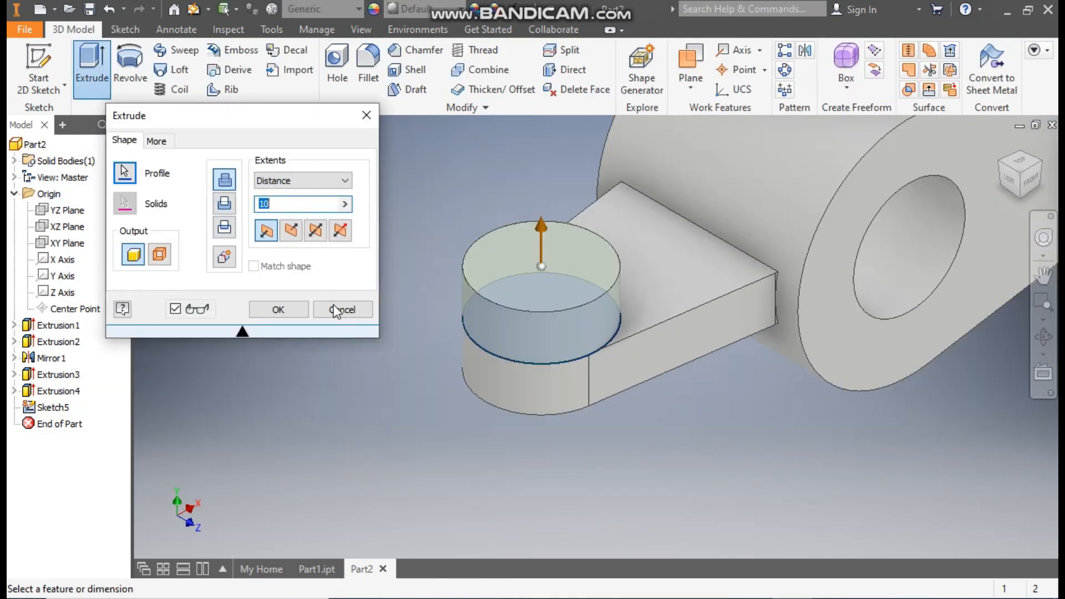
{"action": "left_click", "coordinate": [279, 309]}
Sketch a 12.5 mm diameter circle on the boss's upper face, concentric with the boss, and finish the sketch.
{"action": "mouse_move", "coordinate": [650, 404]}
{"action": "middle_mouse_down"}
{"action": "mouse_move", "coordinate": [701, 392]}
{"action": "mouse_move", "coordinate": [644, 420]}
{"action": "middle_mouse_up"}
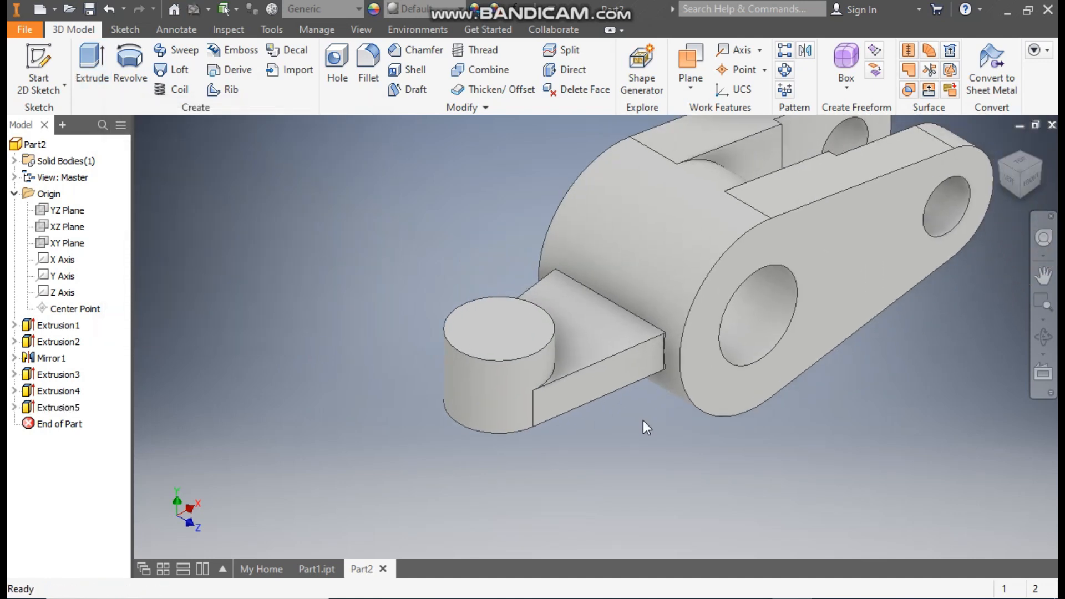
{"action": "left_click", "coordinate": [531, 338]}
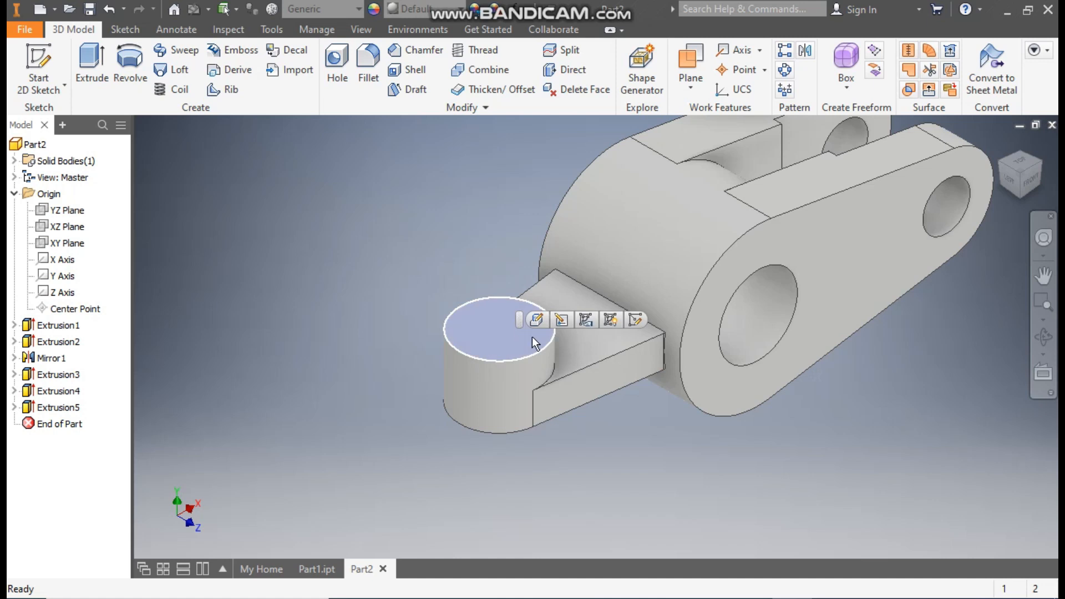
{"action": "left_click", "coordinate": [635, 320]}
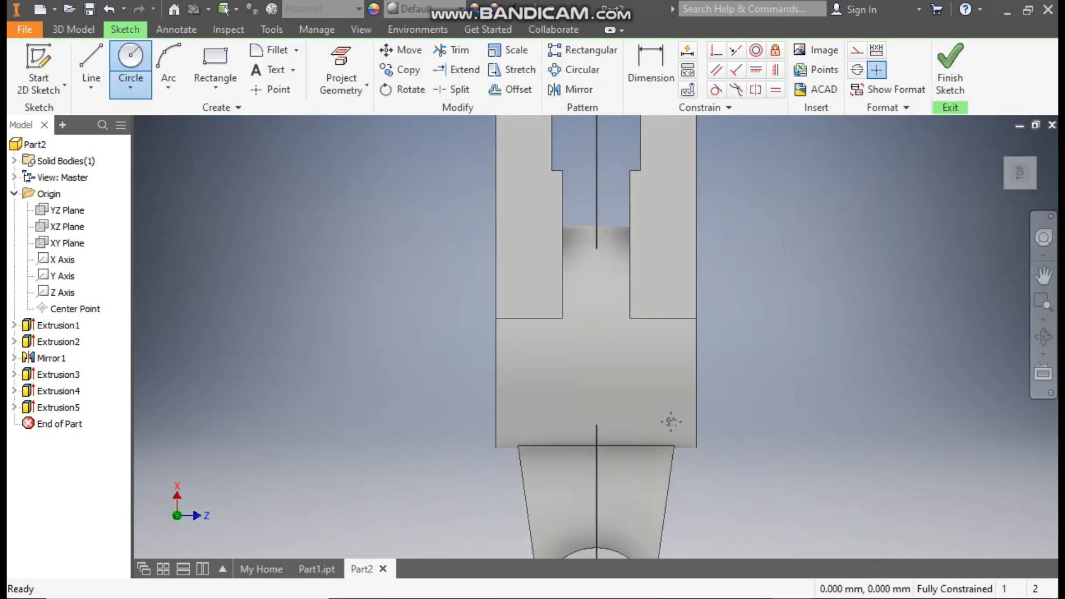
{"action": "middle_click_drag", "start_coordinate": [671, 421], "coordinate": [635, 184]}
{"action": "left_click", "coordinate": [147, 69]}
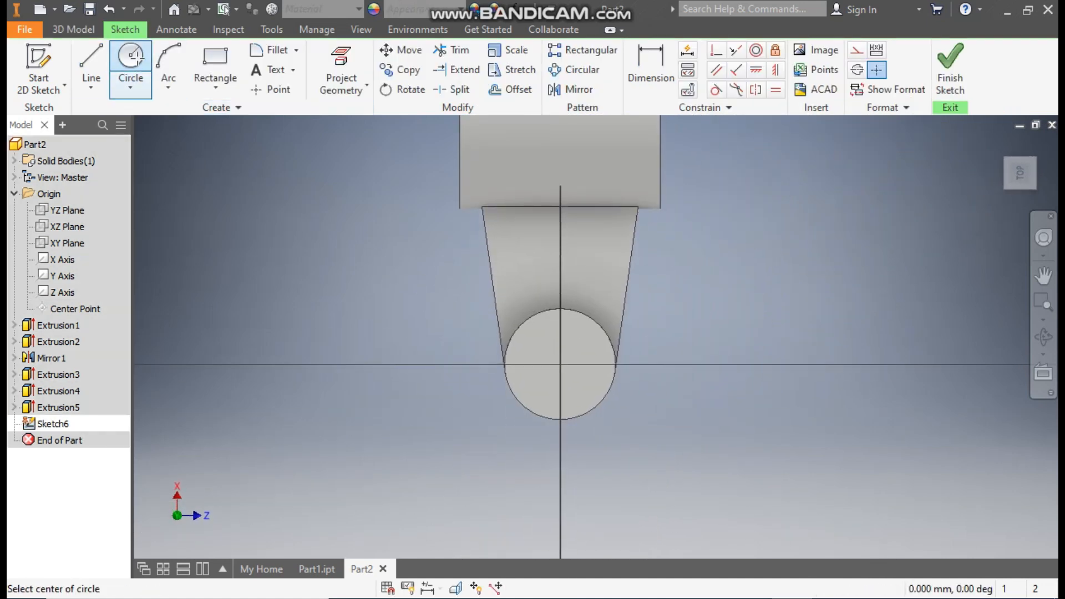
{"action": "left_click", "coordinate": [561, 363]}
{"action": "type", "text": "12"}
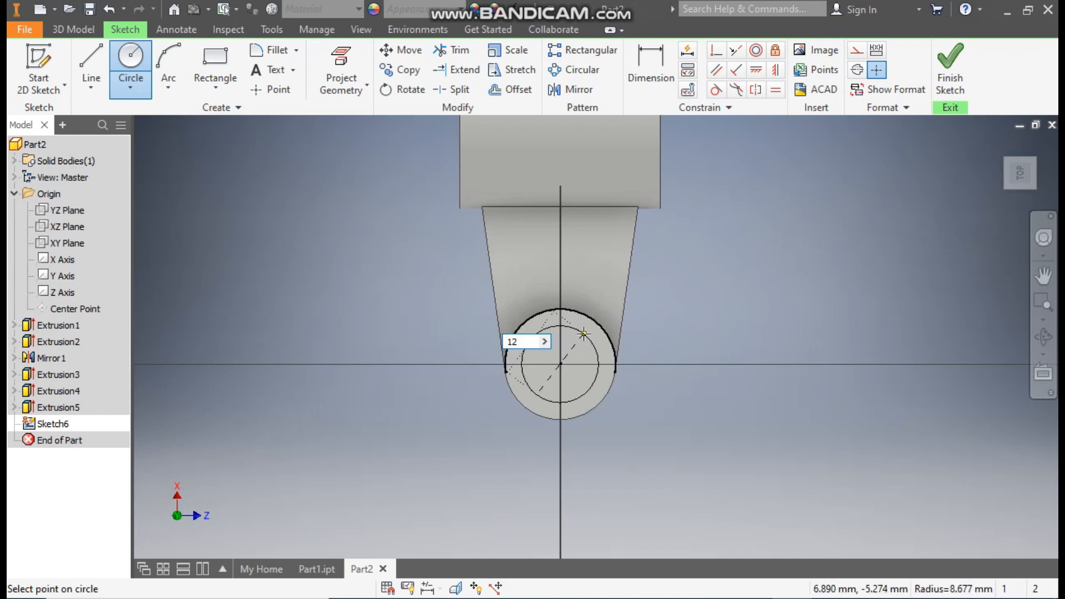
{"action": "type", "text": ".5"}
{"action": "key", "text": "Return"}
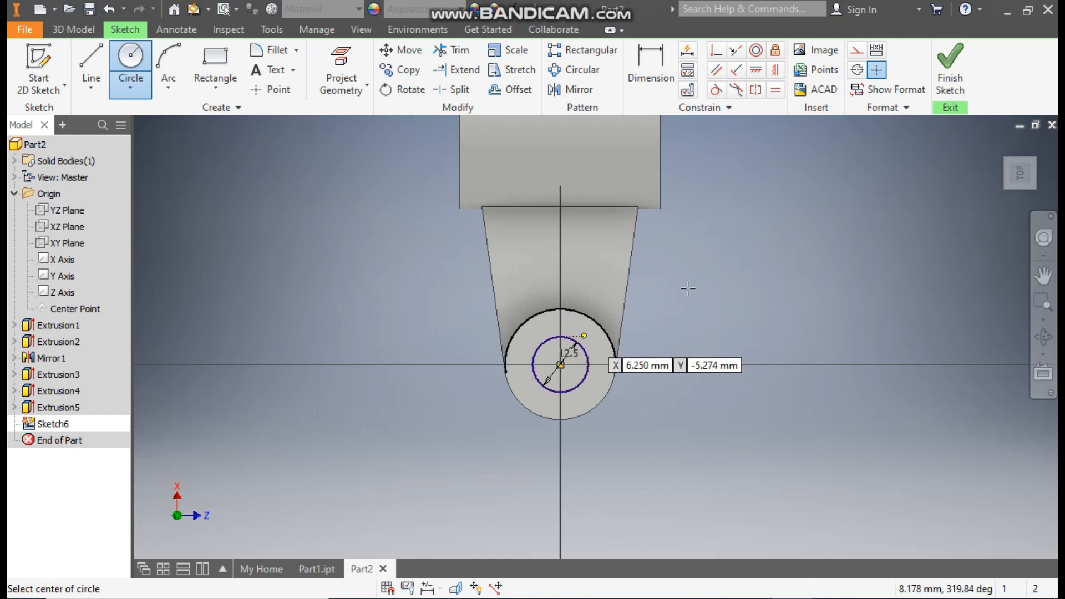
{"action": "left_click", "coordinate": [945, 57]}
Cut the 12.5 mm circle through the whole boss with an Extrude set to the All extent.
{"action": "left_click", "coordinate": [89, 73]}
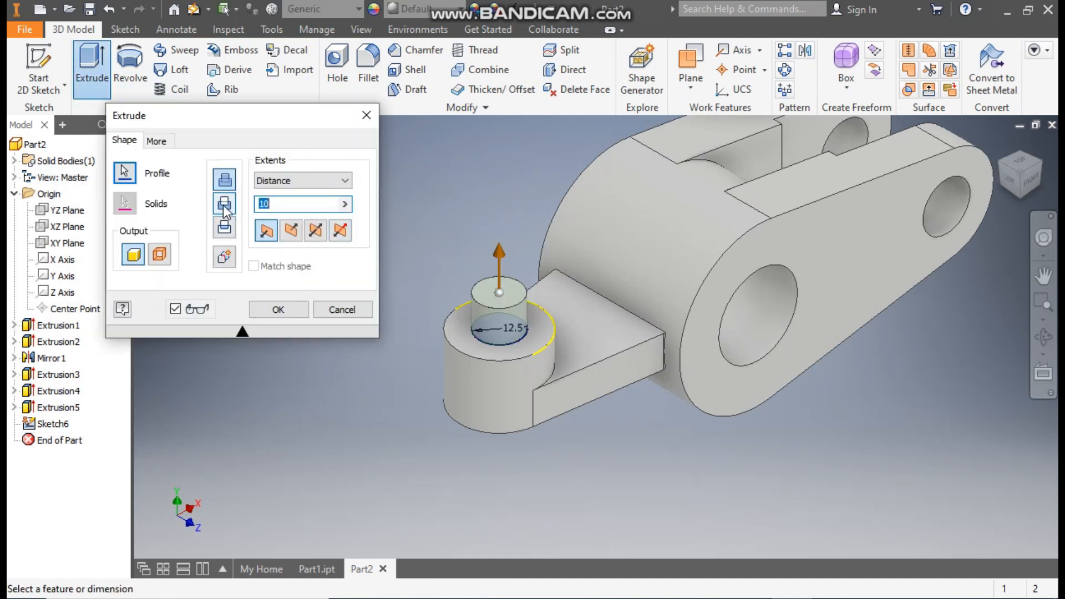
{"action": "left_click", "coordinate": [223, 204]}
{"action": "left_click", "coordinate": [279, 181]}
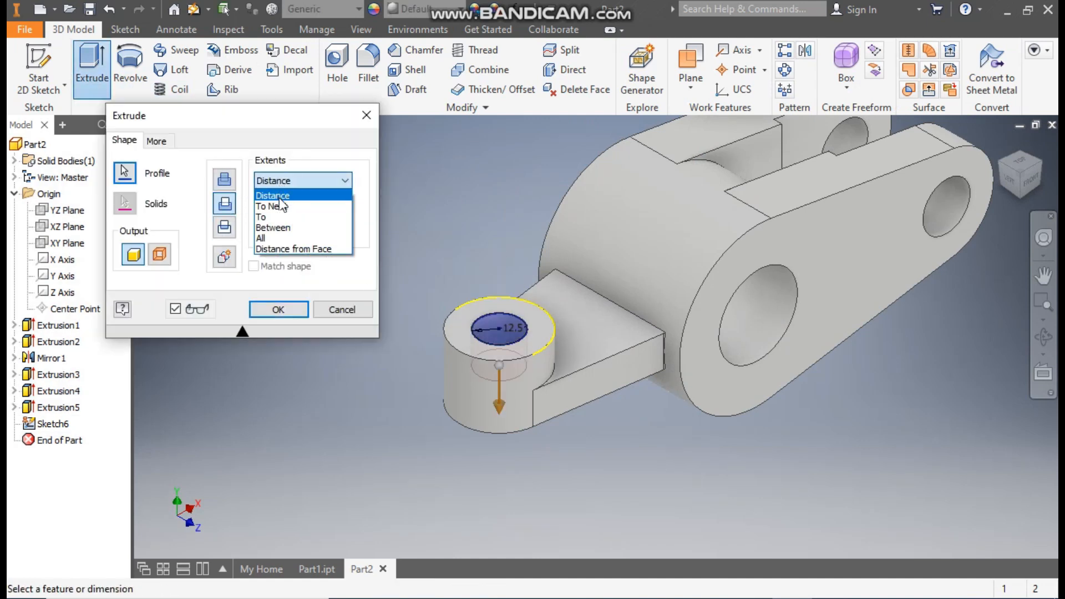
{"action": "left_click", "coordinate": [277, 238]}
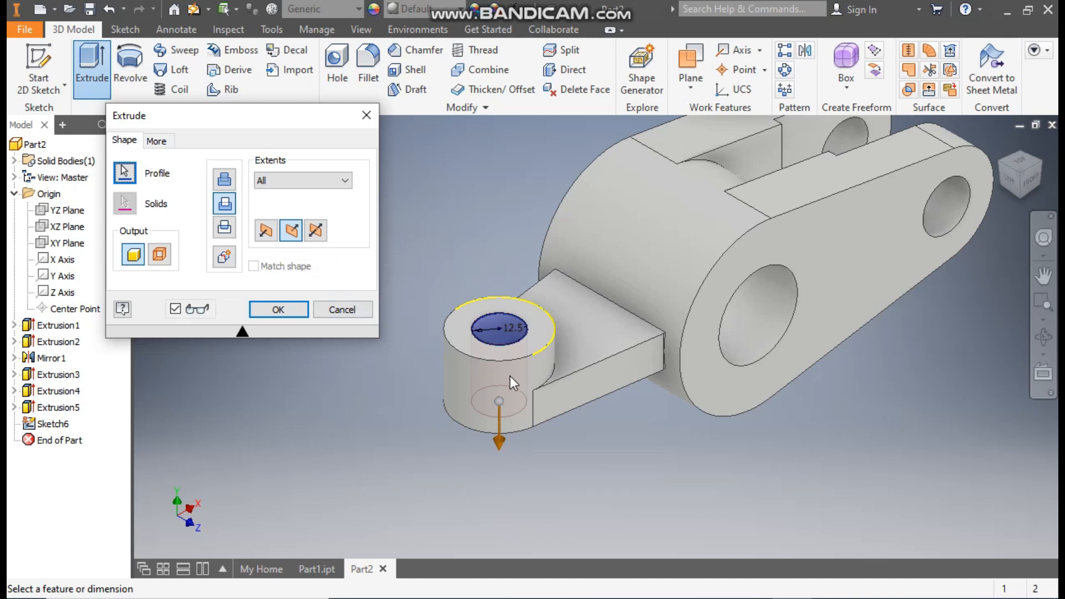
{"action": "left_click", "coordinate": [295, 311]}
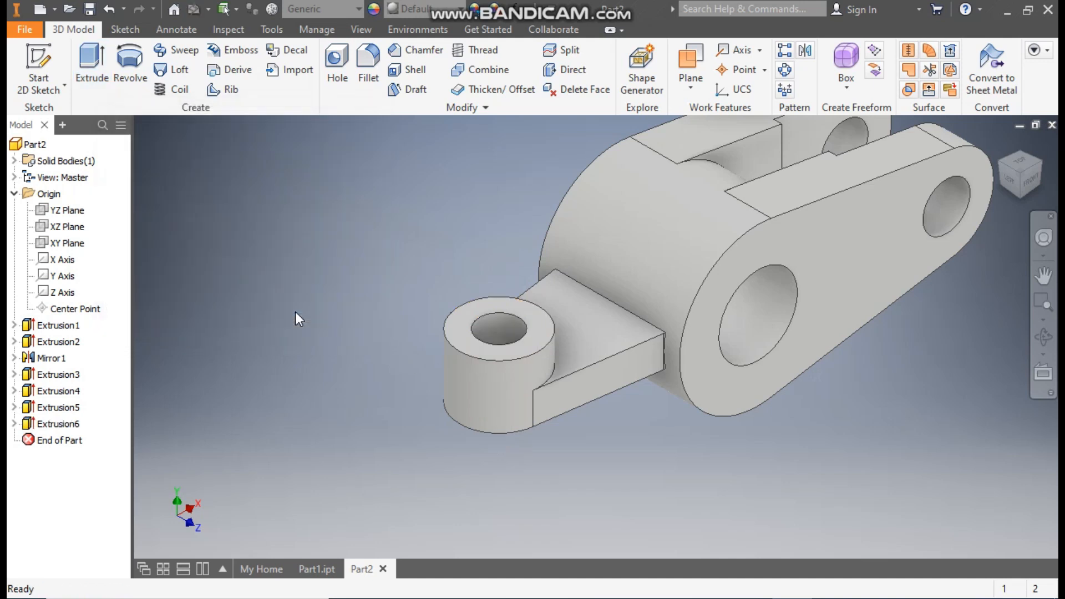
Start a sketch on the XY plane and draw a slanted line from the boss's upper inner corner, ending tangent to the ring hub's outer arc.
{"action": "left_click", "coordinate": [66, 244]}
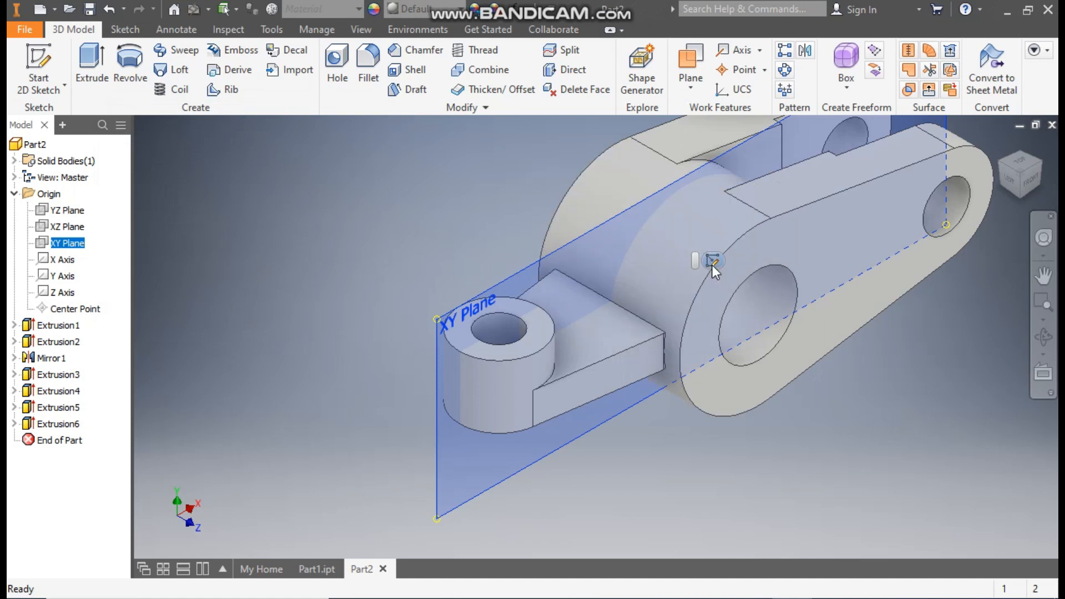
{"action": "key", "text": "s"}
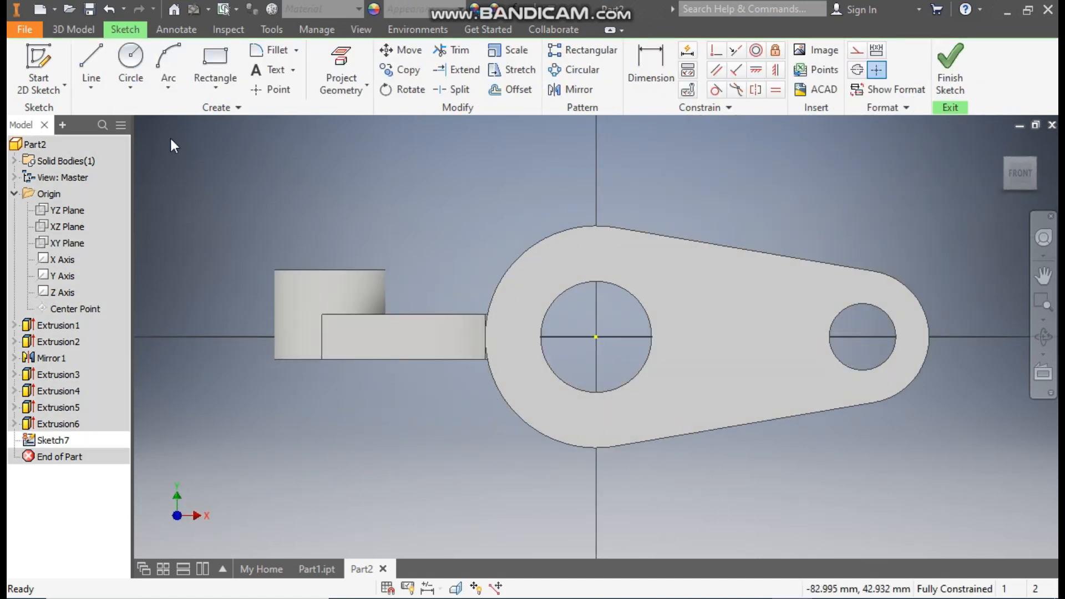
{"action": "left_click", "coordinate": [92, 61]}
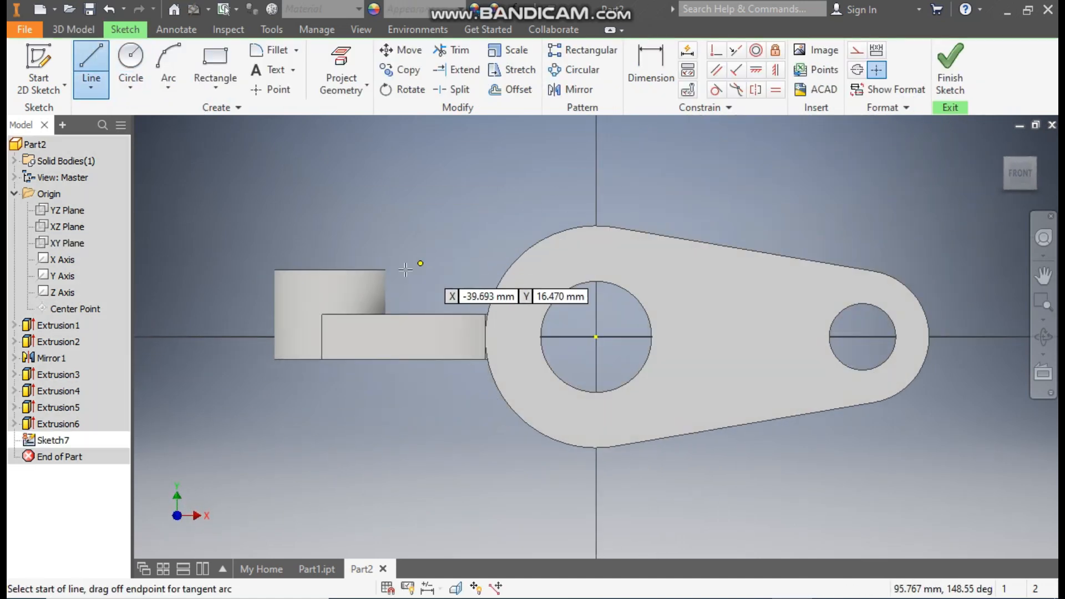
{"action": "left_click", "coordinate": [383, 270]}
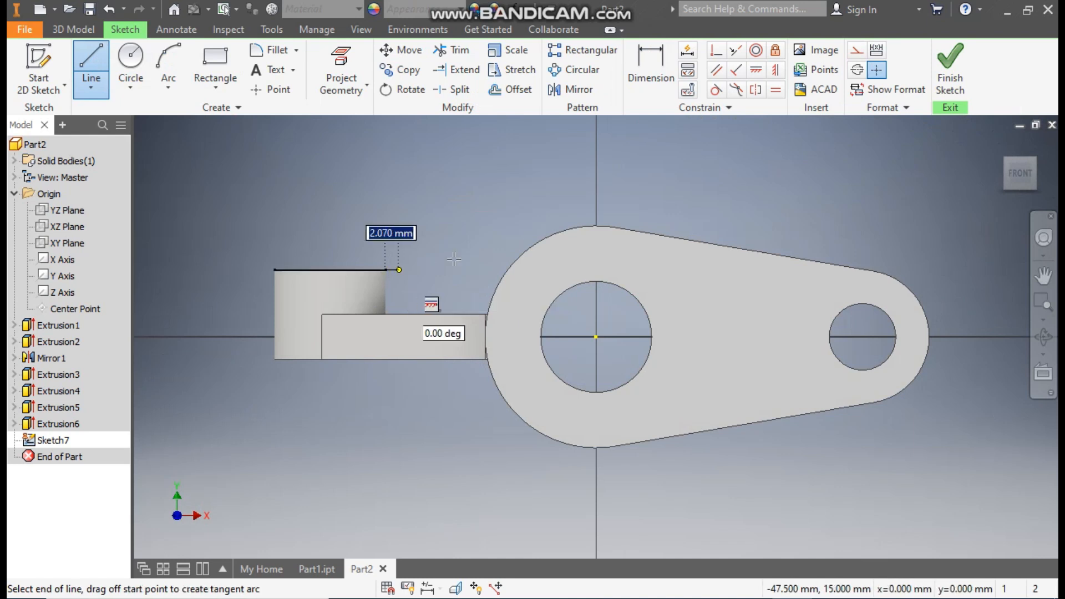
{"action": "left_click", "coordinate": [572, 228]}
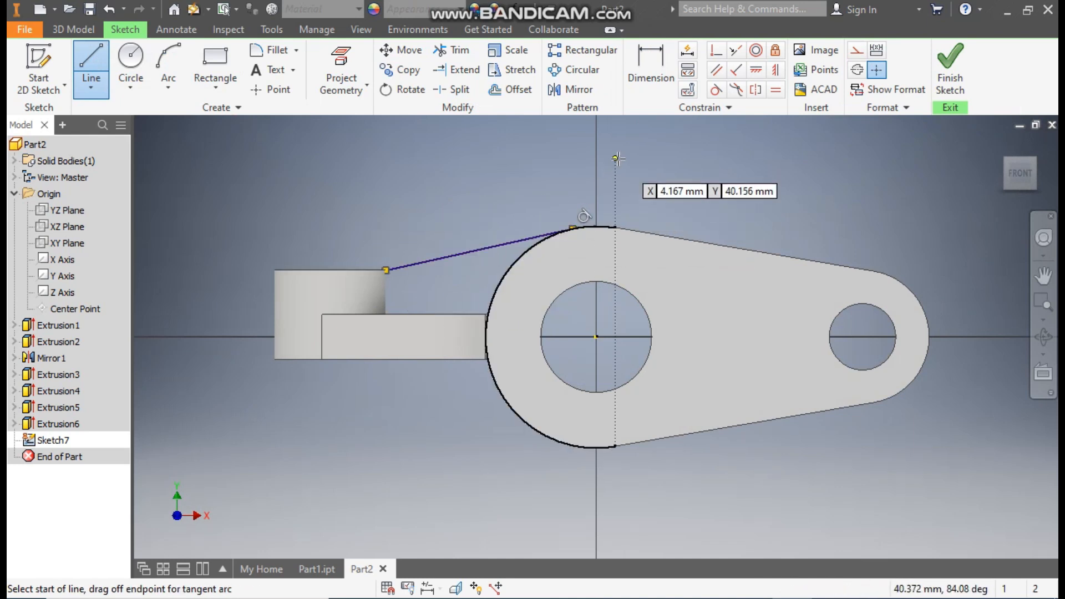
{"action": "key", "text": "Escape"}
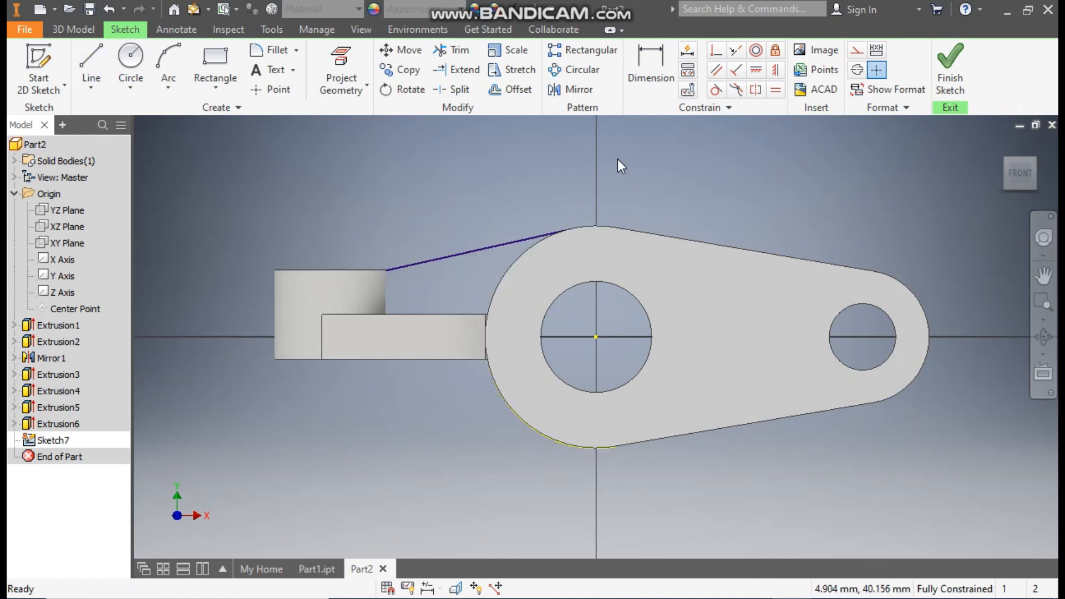
Convert the projected hub arc and boss top edge to construction geometry and finish the sketch.
{"action": "left_click", "coordinate": [508, 409]}
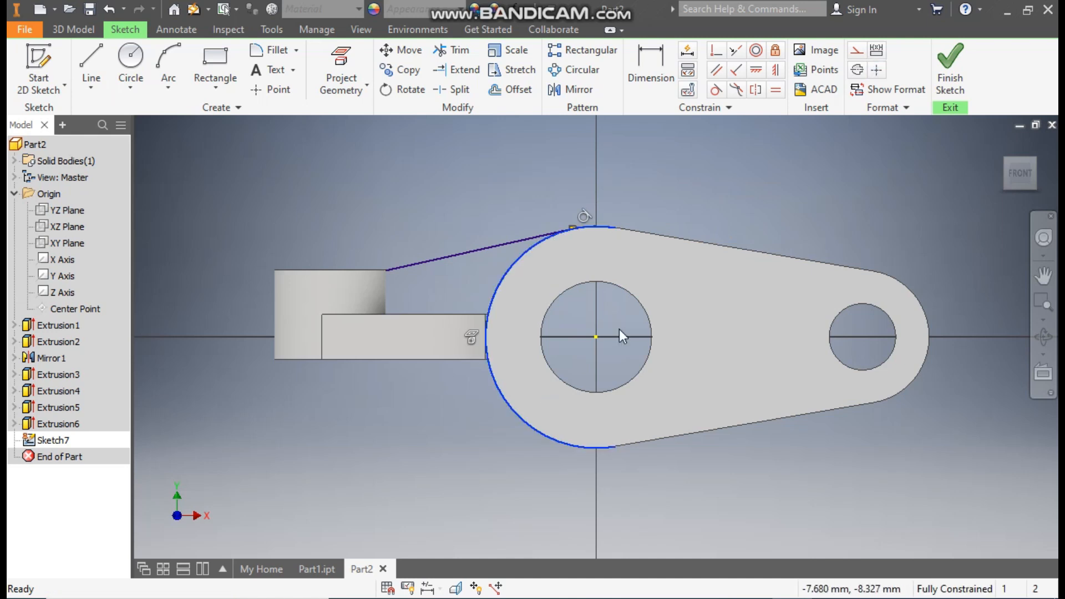
{"action": "left_click", "coordinate": [857, 50]}
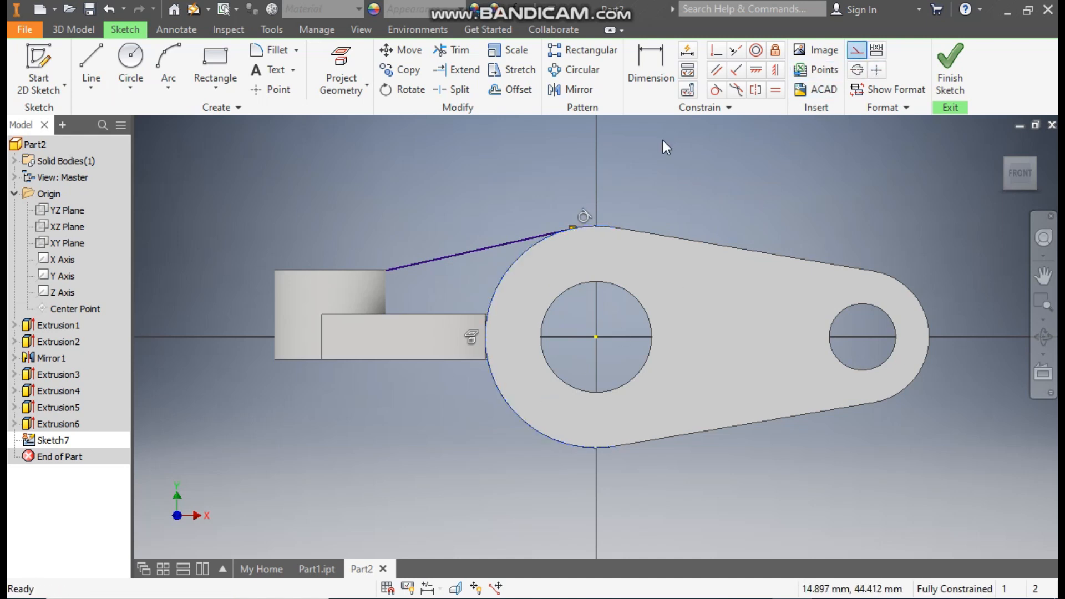
{"action": "left_click", "coordinate": [365, 271]}
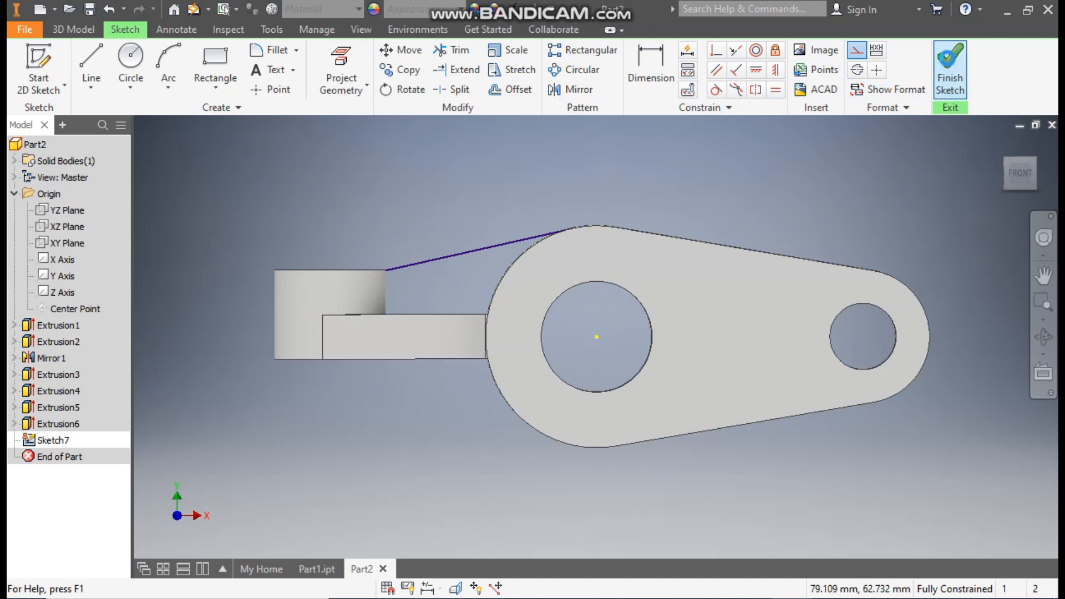
{"action": "left_click", "coordinate": [950, 69]}
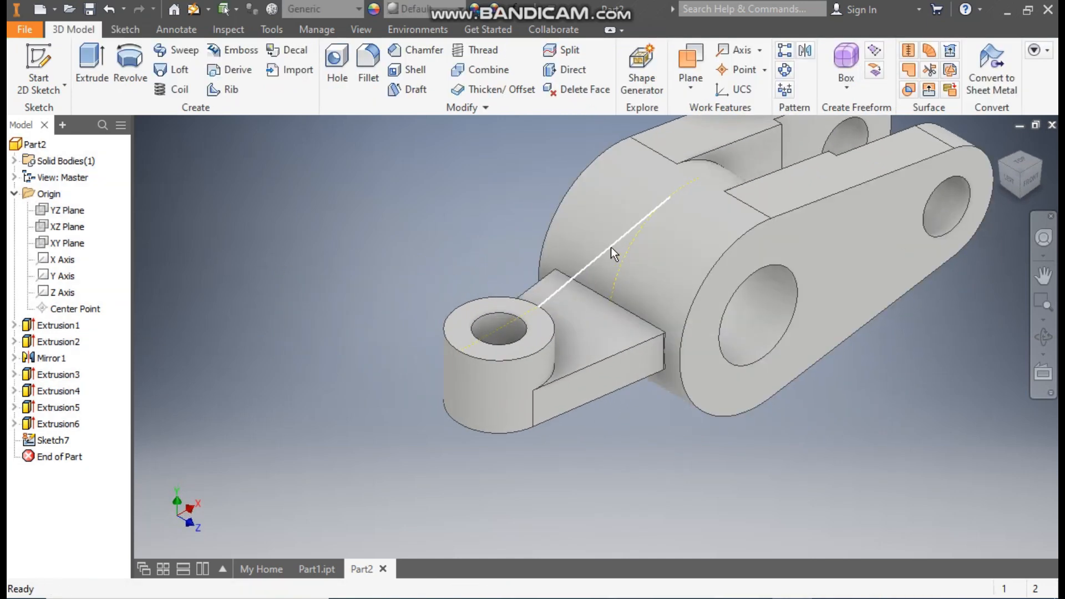
Create a 10 mm thick rib from the slanted line, parallel to the sketch plane, filling down to the tapered arm between boss and hub.
{"action": "left_click", "coordinate": [220, 90]}
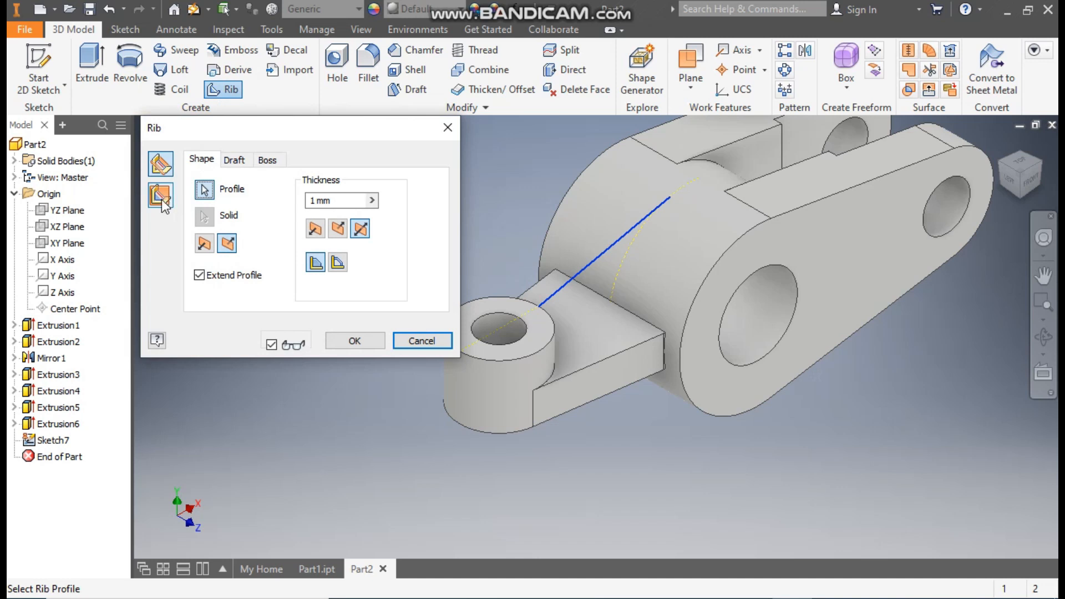
{"action": "left_click", "coordinate": [162, 196]}
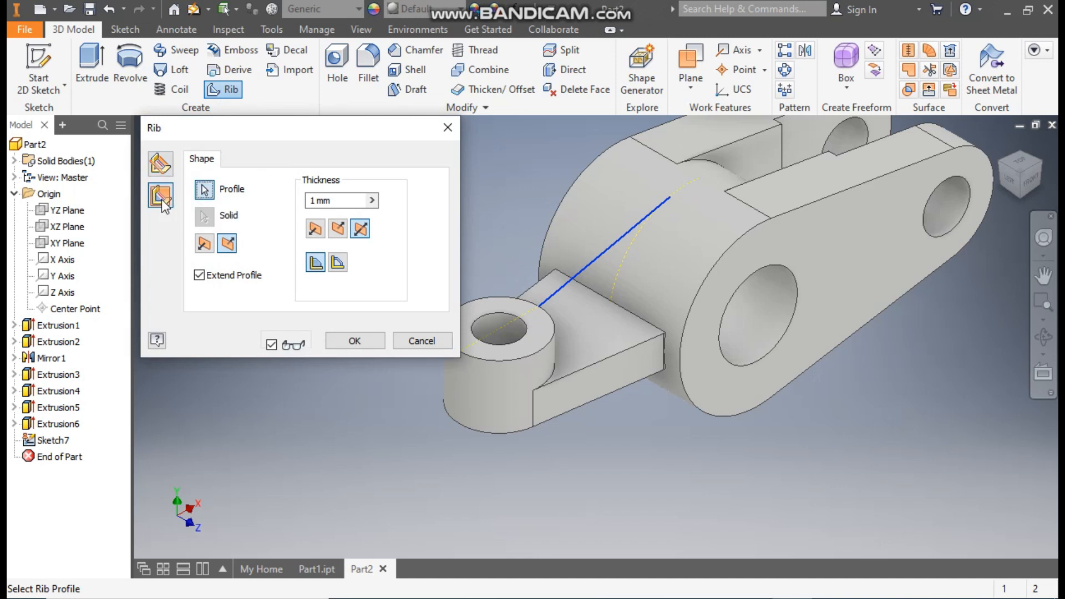
{"action": "left_click", "coordinate": [204, 244]}
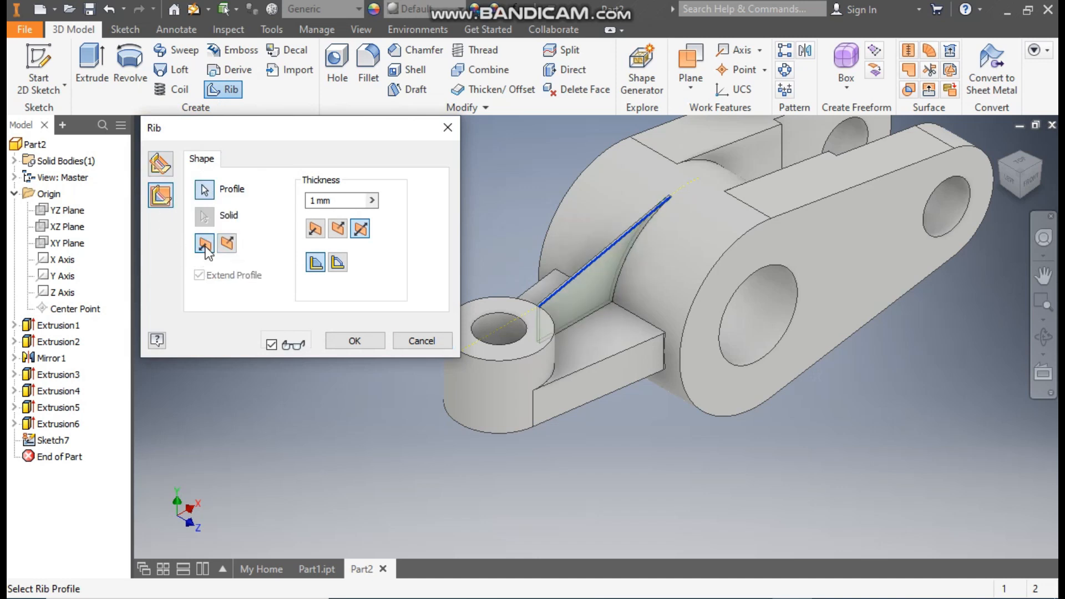
{"action": "scroll", "coordinate": [633, 262], "scroll_direction": "up", "scroll_amount": 5}
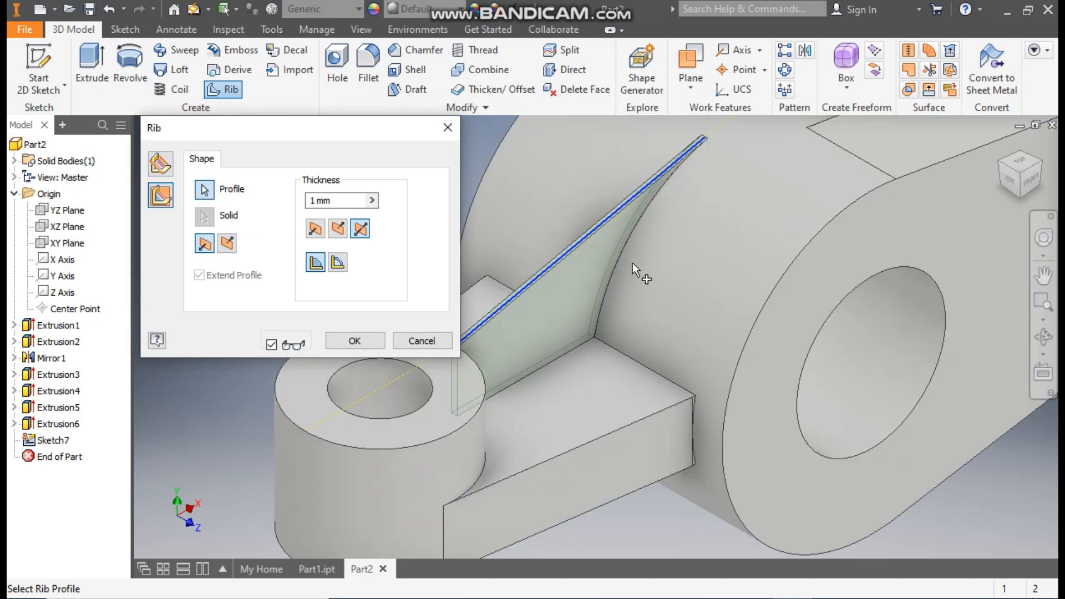
{"action": "scroll", "coordinate": [625, 291], "scroll_direction": "down", "scroll_amount": 2}
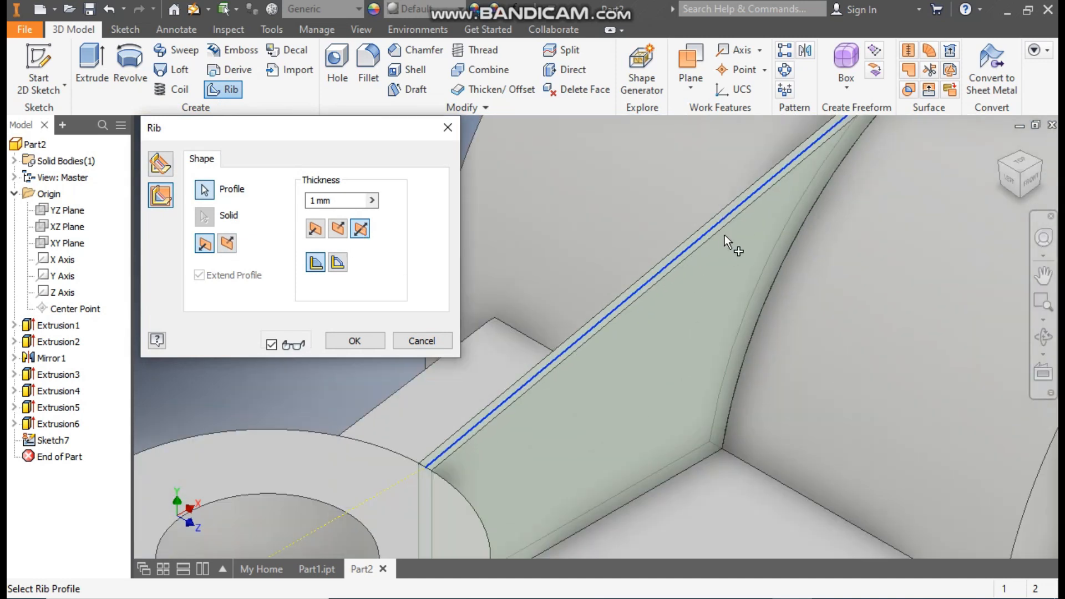
{"action": "scroll", "coordinate": [705, 247], "scroll_direction": "down", "scroll_amount": 2}
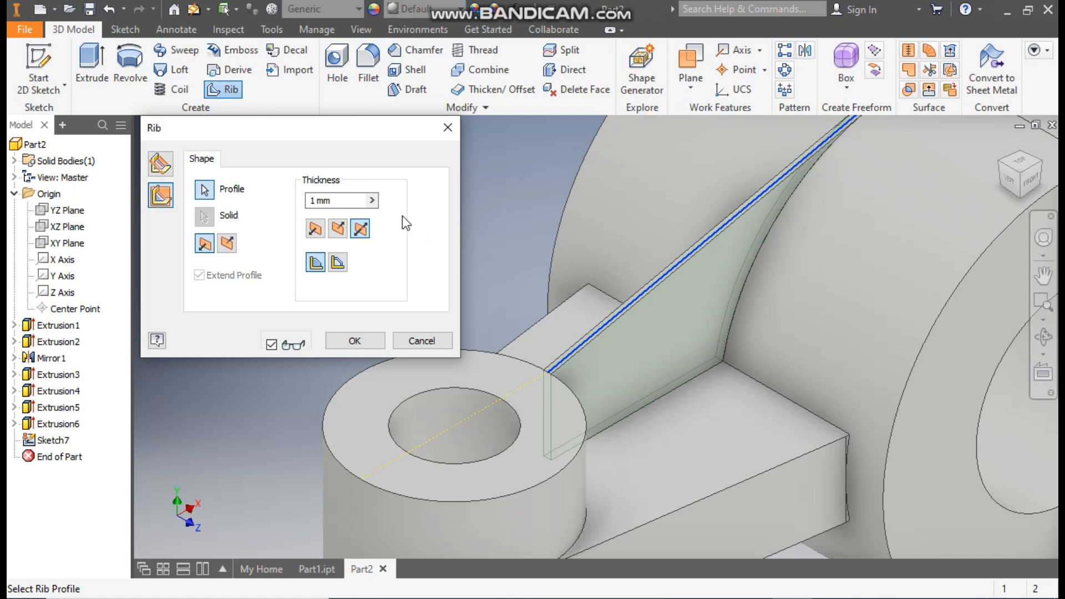
{"action": "left_click_drag", "start_coordinate": [355, 200], "coordinate": [305, 211]}
{"action": "type", "text": "10"}
{"action": "scroll", "coordinate": [651, 284], "scroll_direction": "down", "scroll_amount": 2}
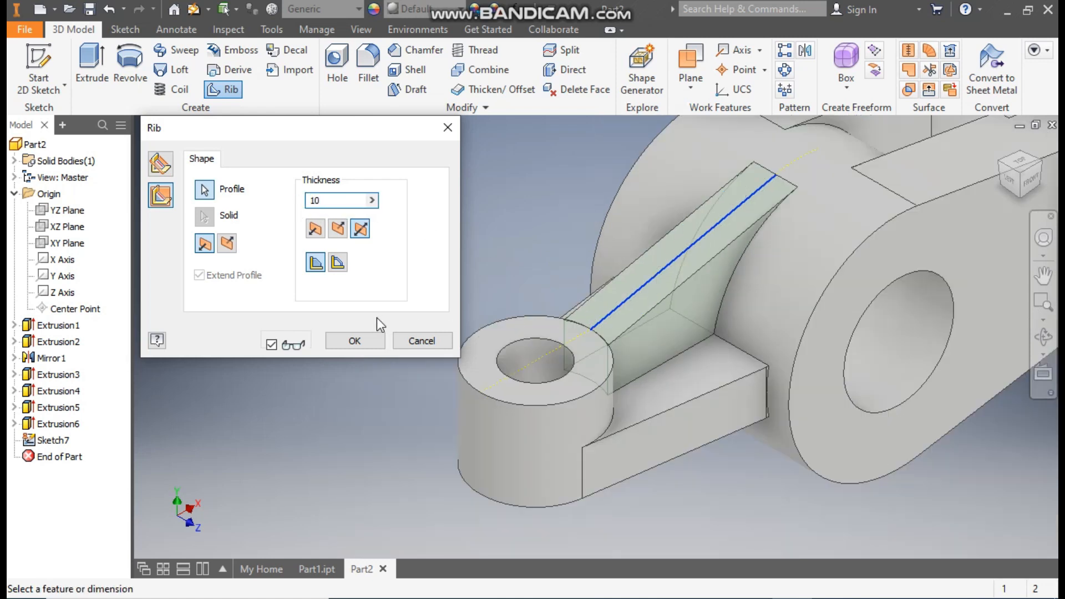
{"action": "left_click", "coordinate": [354, 341]}
{"action": "middle_click_drag", "start_coordinate": [628, 350], "coordinate": [647, 381]}
{"action": "scroll", "coordinate": [652, 380], "scroll_direction": "down", "scroll_amount": 1}
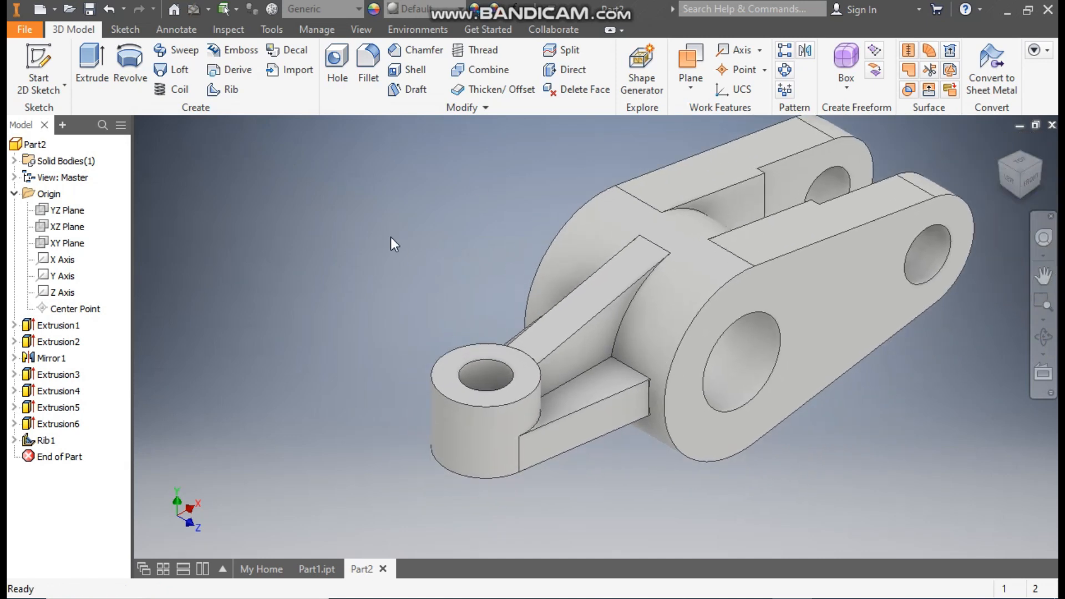
Start a 2 mm fillet and select the three edges where the rib, tapered arm and hub meet on the rib's front side.
{"action": "left_click", "coordinate": [369, 58]}
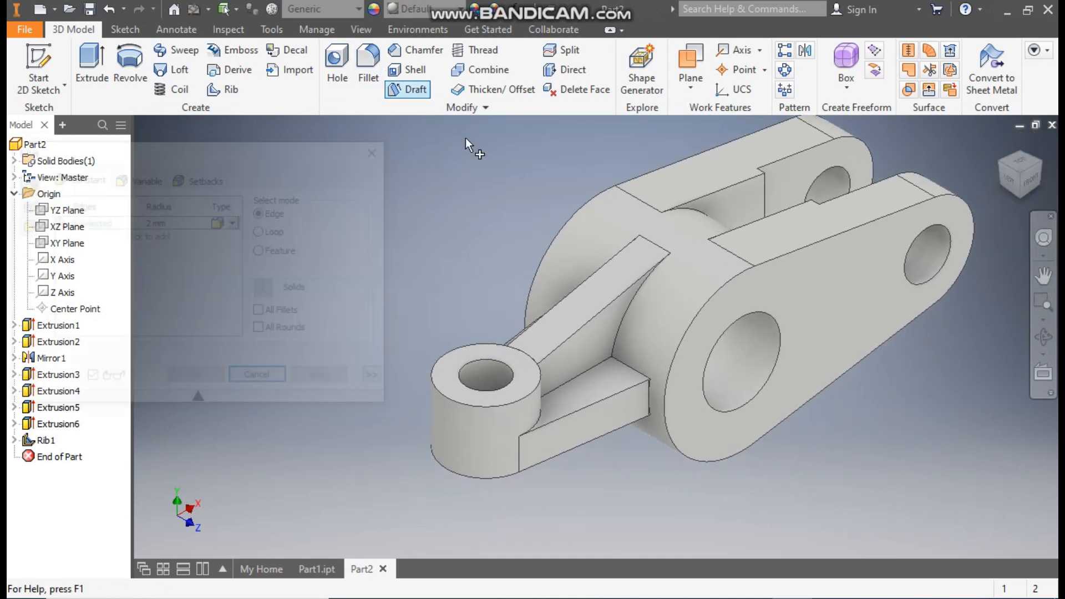
{"action": "left_click", "coordinate": [635, 370]}
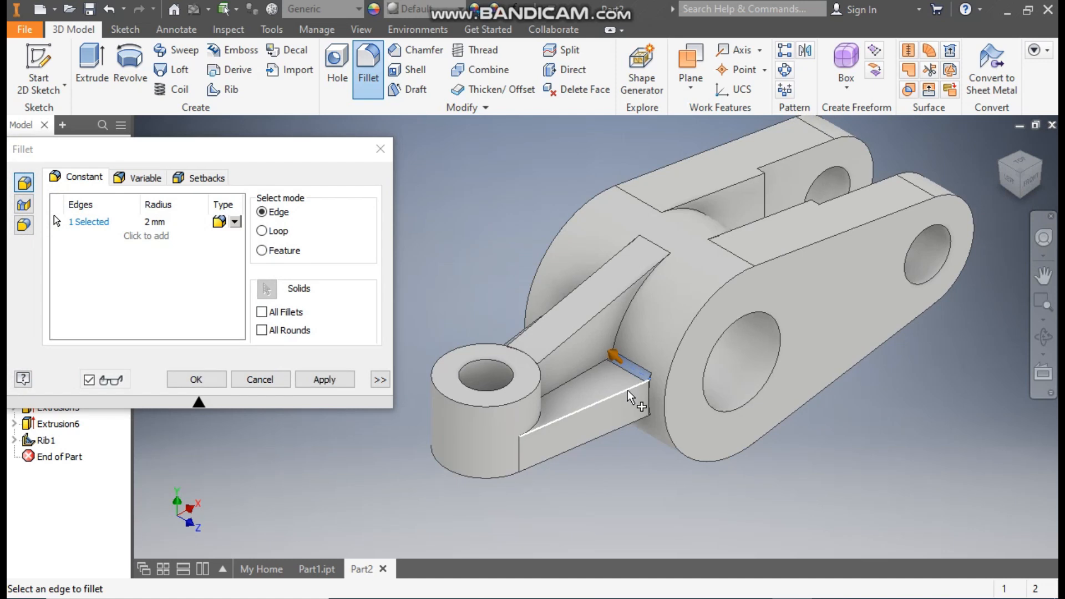
{"action": "scroll", "coordinate": [627, 391], "scroll_direction": "up", "scroll_amount": 2}
{"action": "left_click", "coordinate": [562, 344]}
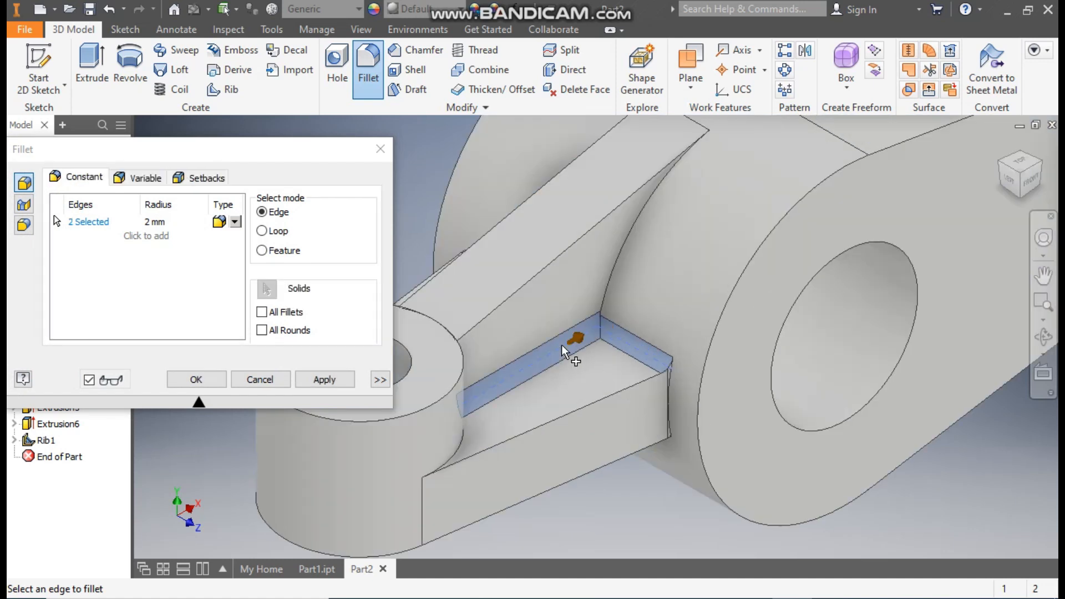
{"action": "left_click", "coordinate": [606, 290]}
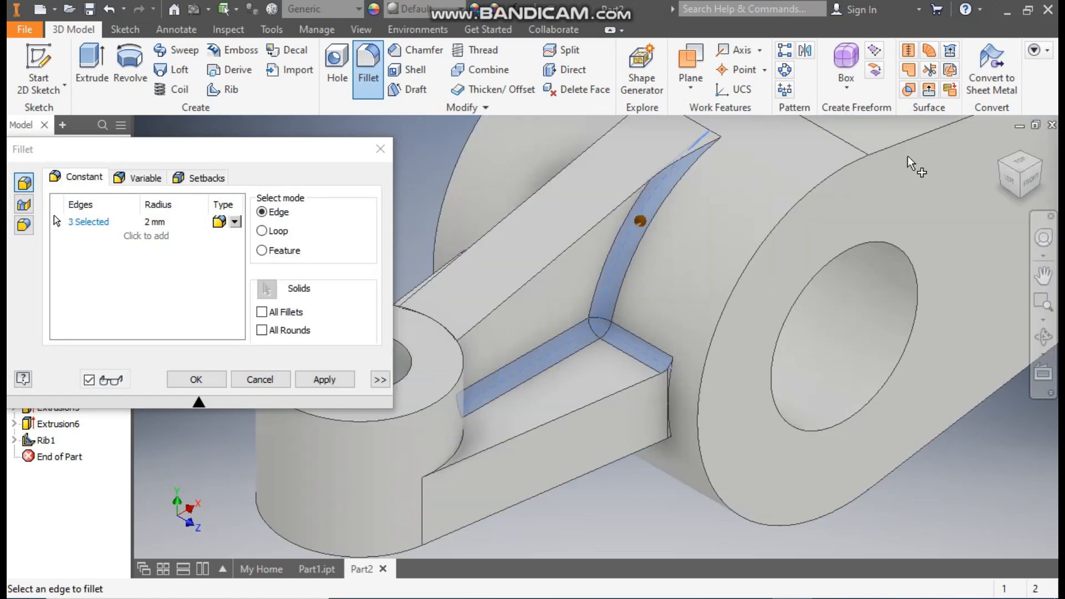
Add the three matching edges on the rib's opposite side to the selection and apply the 2 mm fillet.
{"action": "left_click", "coordinate": [998, 158]}
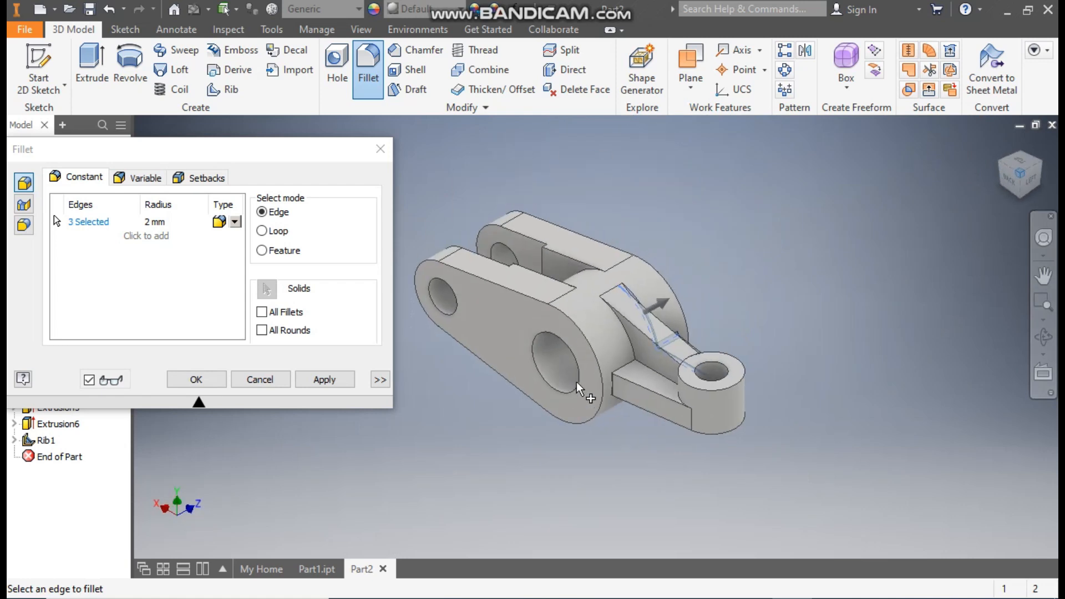
{"action": "scroll", "coordinate": [689, 318], "scroll_direction": "up", "scroll_amount": 5}
{"action": "left_click", "coordinate": [699, 307]}
{"action": "left_click", "coordinate": [689, 383]}
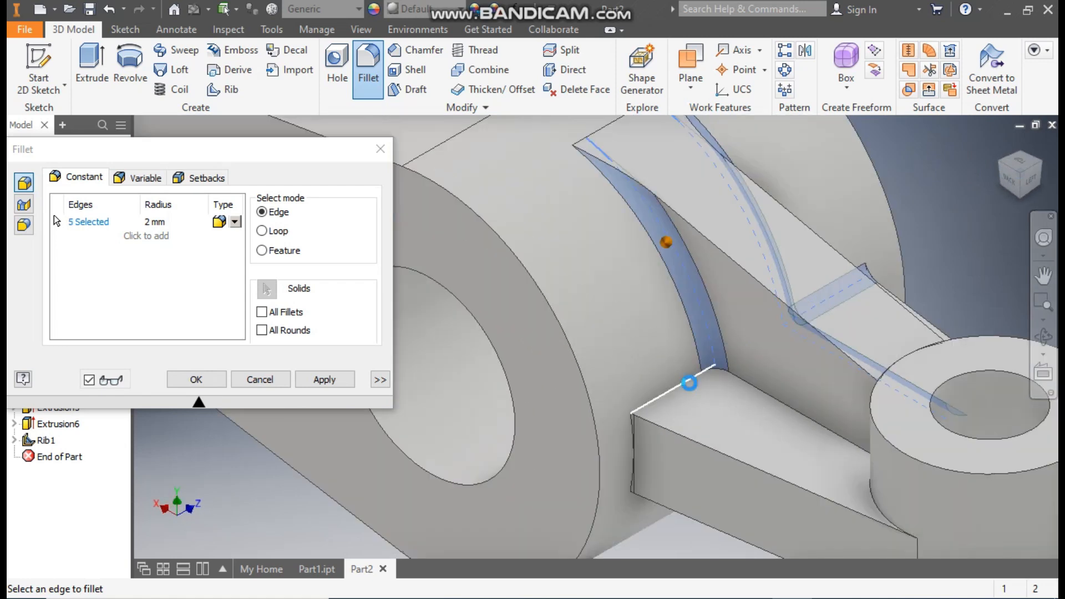
{"action": "left_click", "coordinate": [750, 381]}
{"action": "scroll", "coordinate": [671, 293], "scroll_direction": "down", "scroll_amount": 3}
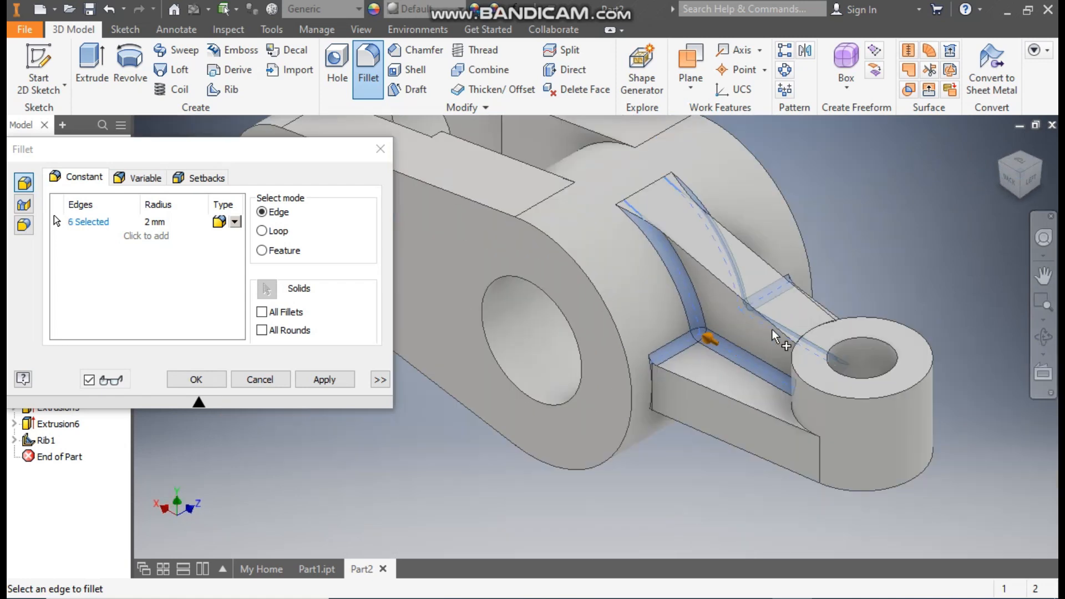
{"action": "left_click", "coordinate": [1000, 146]}
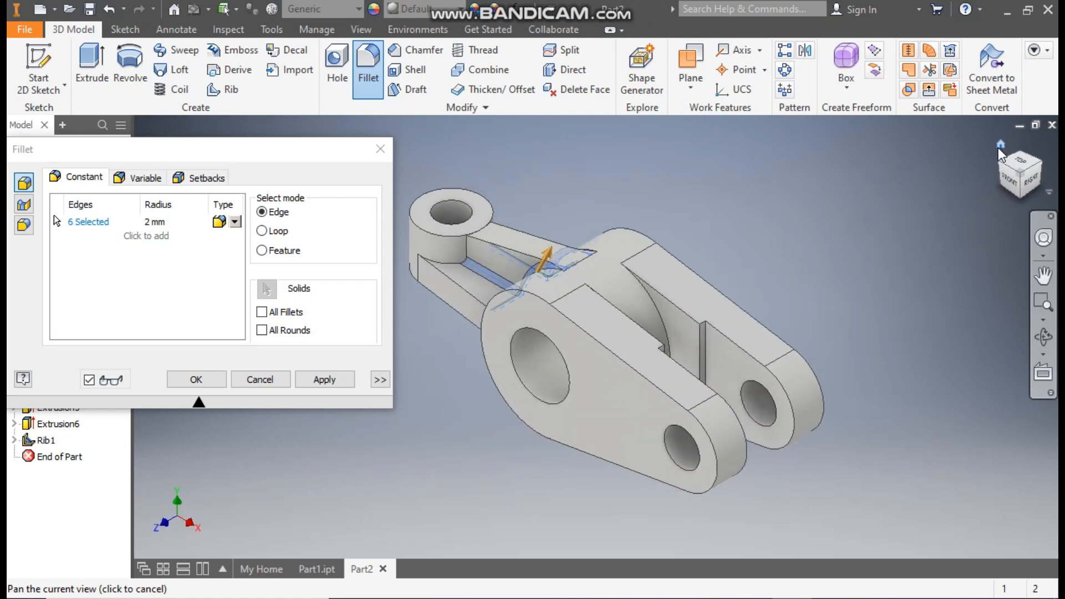
{"action": "left_click", "coordinate": [1001, 169]}
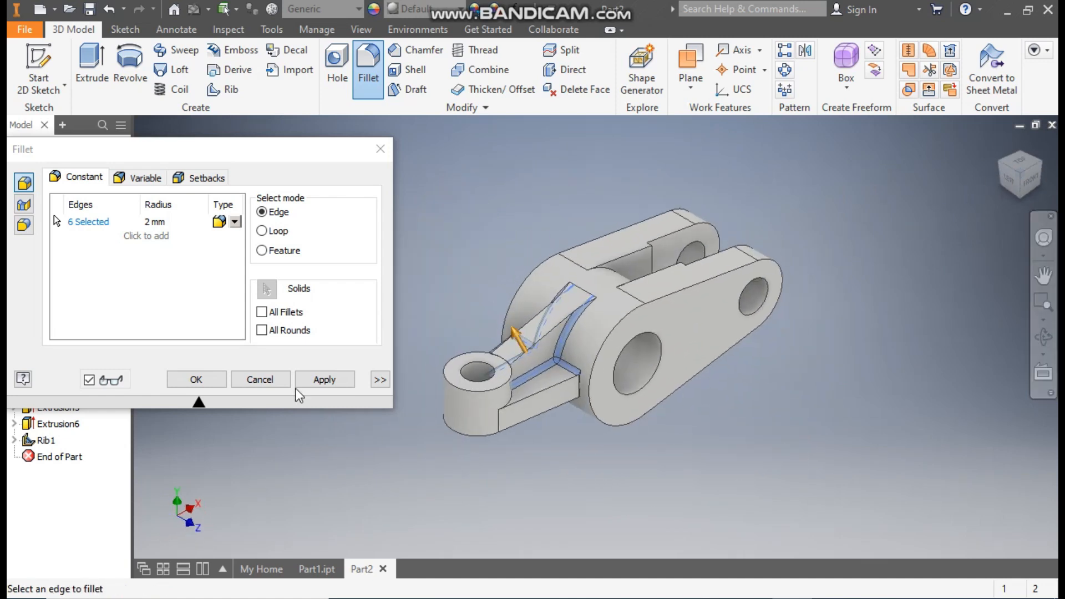
{"action": "left_click", "coordinate": [197, 380]}
Set the whole part's appearance to Canary from the Inventor Material Library.
{"action": "scroll", "coordinate": [452, 415], "scroll_direction": "up", "scroll_amount": 2}
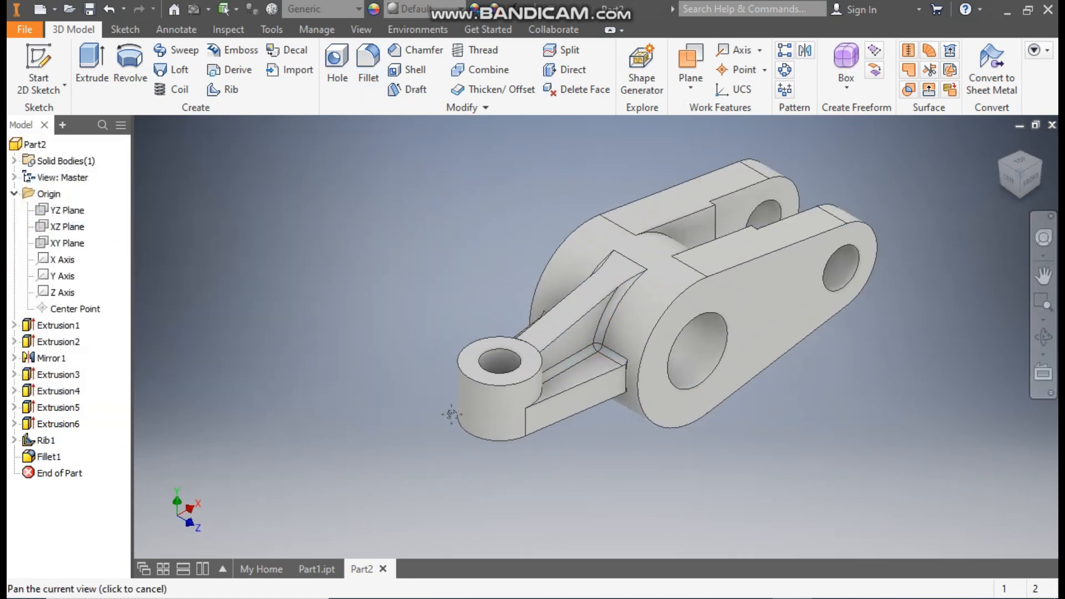
{"action": "middle_click_drag", "start_coordinate": [452, 415], "coordinate": [424, 433]}
{"action": "left_click", "coordinate": [409, 7]}
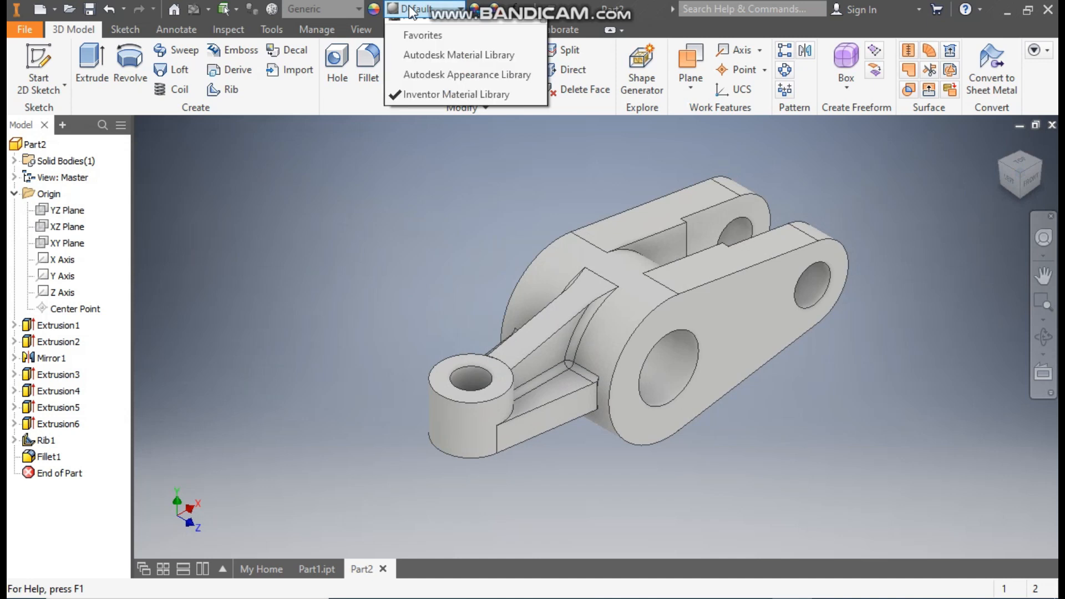
{"action": "scroll", "coordinate": [463, 247], "scroll_direction": "up", "scroll_amount": 6}
{"action": "scroll", "coordinate": [470, 258], "scroll_direction": "up", "scroll_amount": 4}
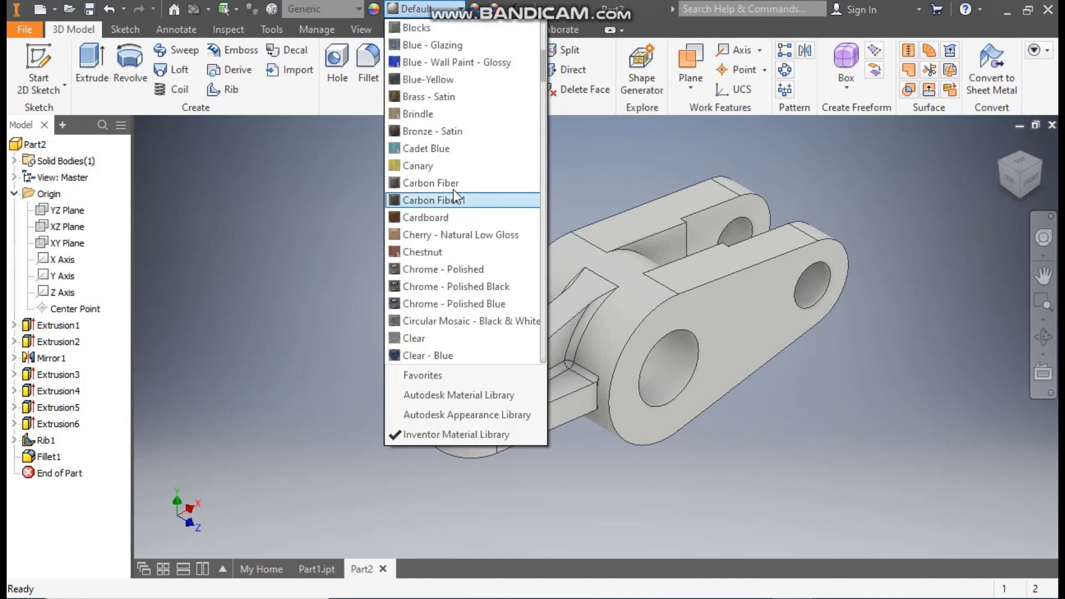
{"action": "left_click", "coordinate": [445, 169]}
{"action": "middle_click_drag", "start_coordinate": [411, 255], "coordinate": [364, 248]}
{"action": "scroll", "coordinate": [392, 249], "scroll_direction": "down", "scroll_amount": 1}
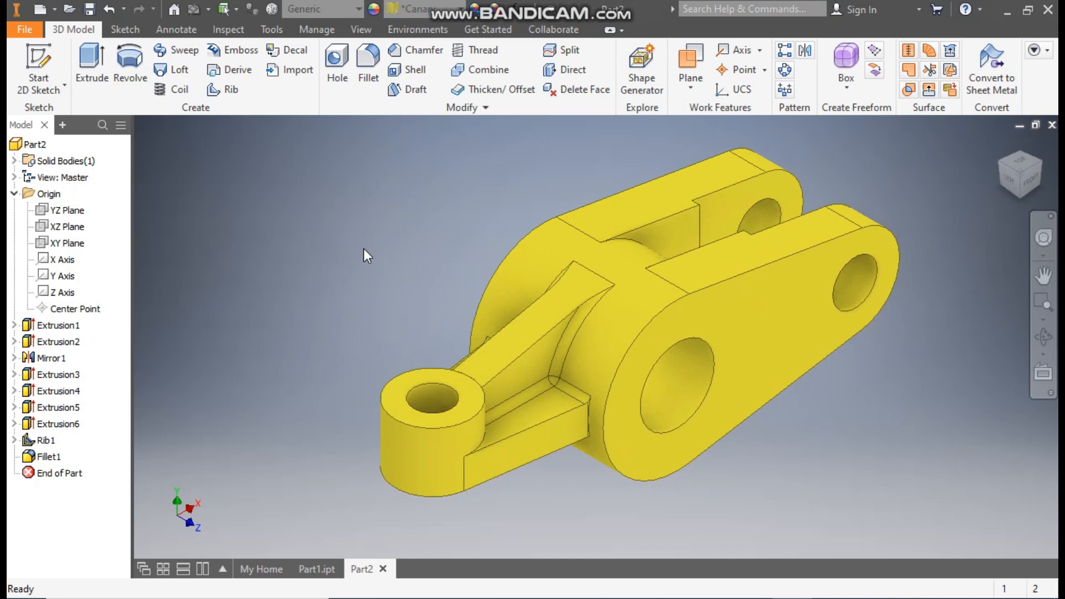